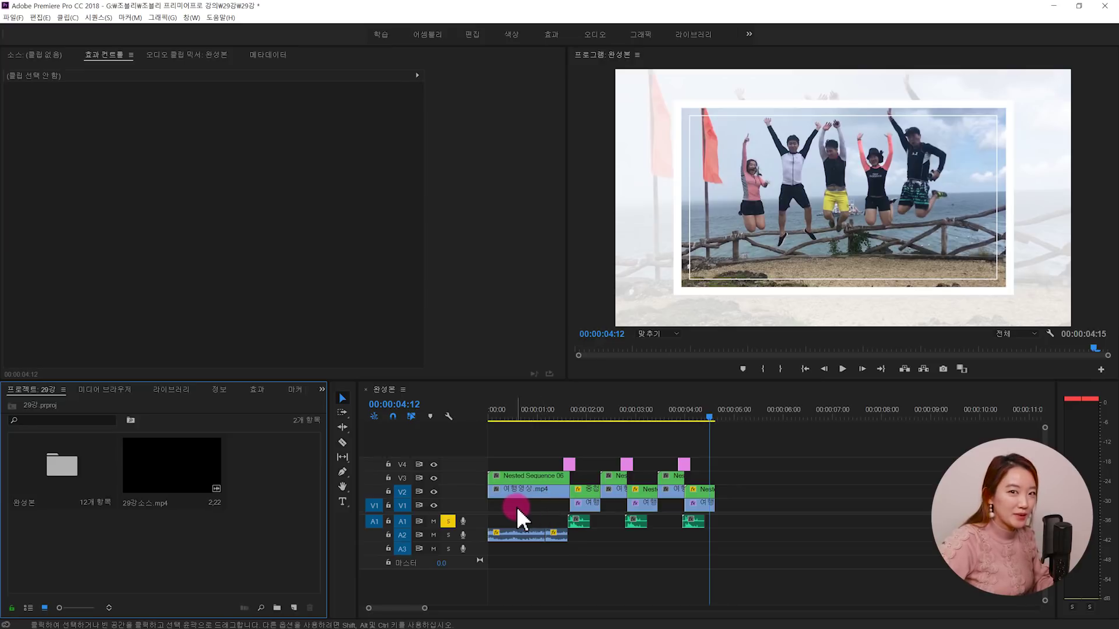
# Step: Create a new sequence from the 29강소스.mp4 clip in the project
pyautogui.click(175, 463)
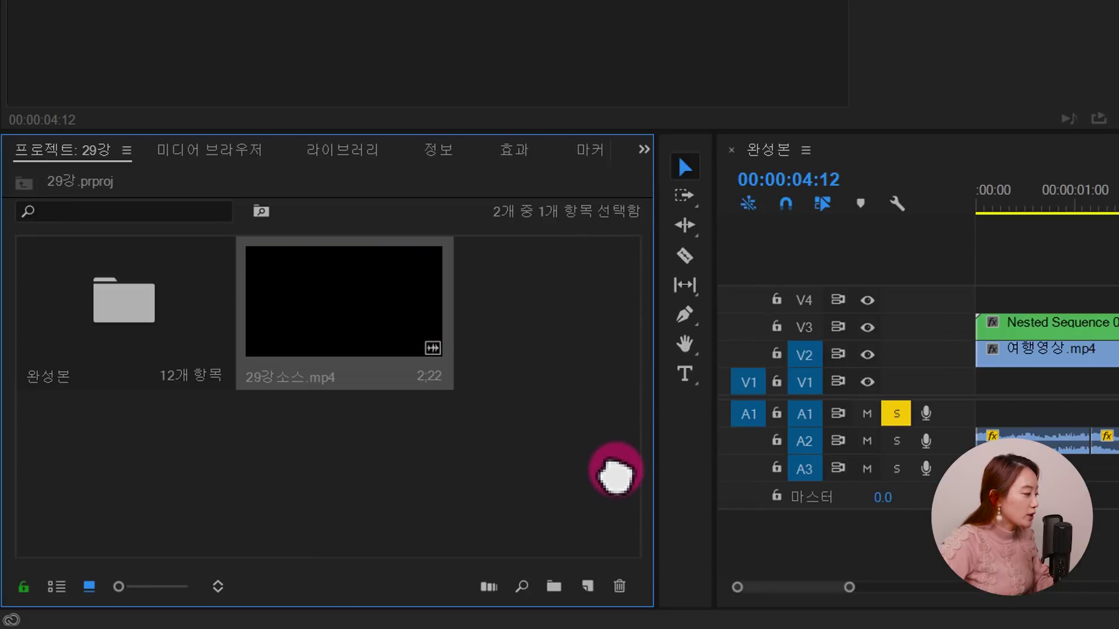
pyautogui.moveTo(599, 545); pyautogui.dragTo(592, 585)
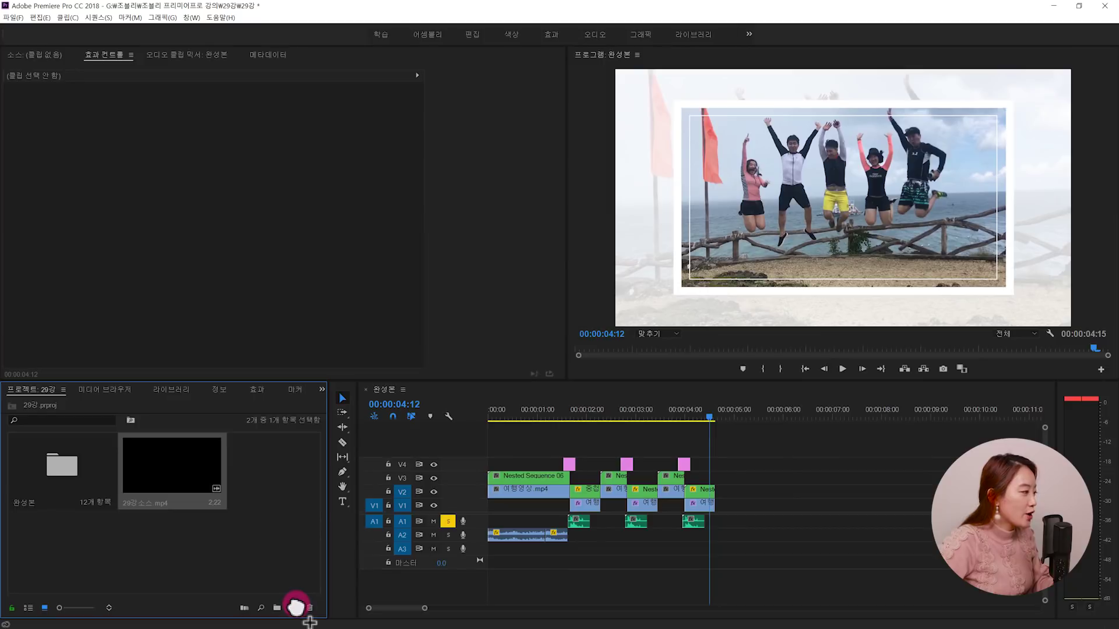
pyautogui.moveTo(297, 608); pyautogui.dragTo(292, 606)
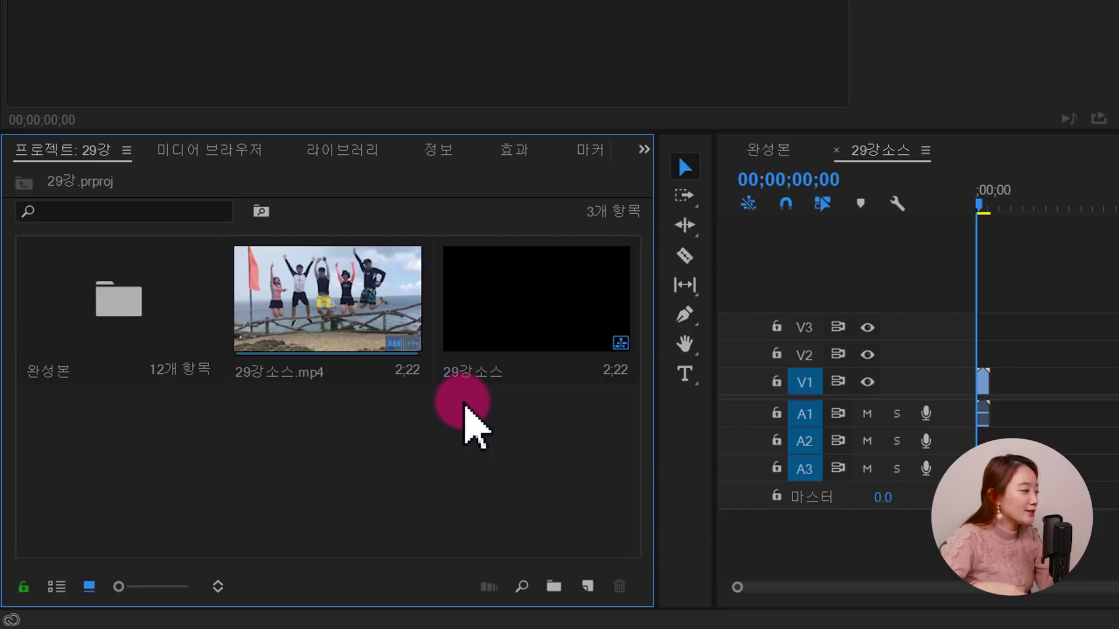
# Step: Rename the new 29강소스 sequence as 스냅사진효과
pyautogui.click(481, 376)
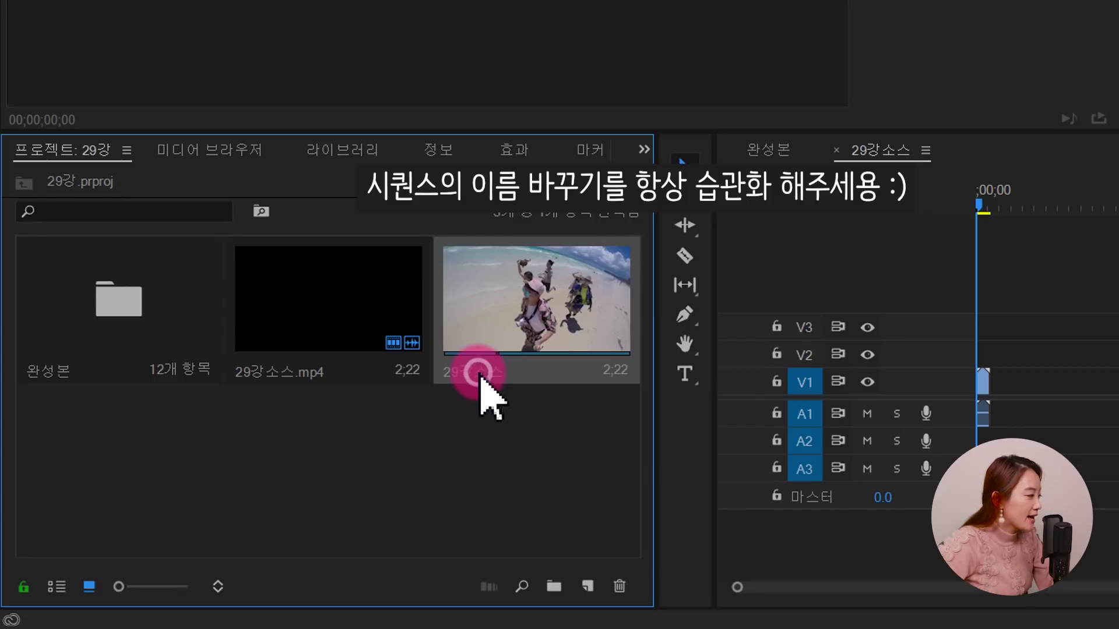
pyautogui.click(485, 372)
pyautogui.write('스냅사진효')
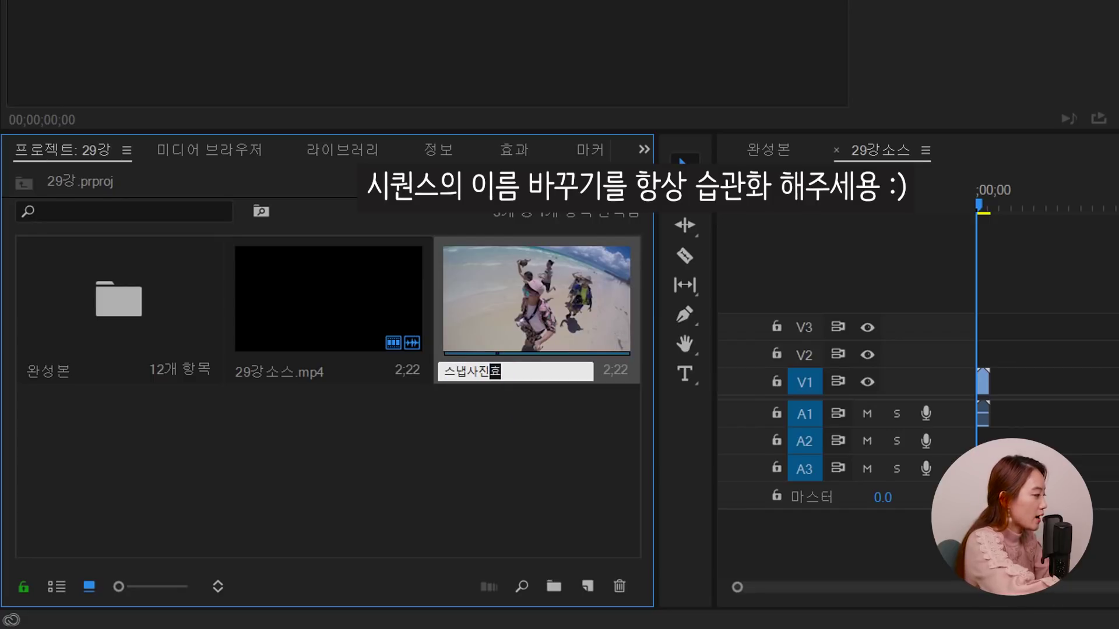
pyautogui.write('고ㅏ')
pyautogui.press('Tab')
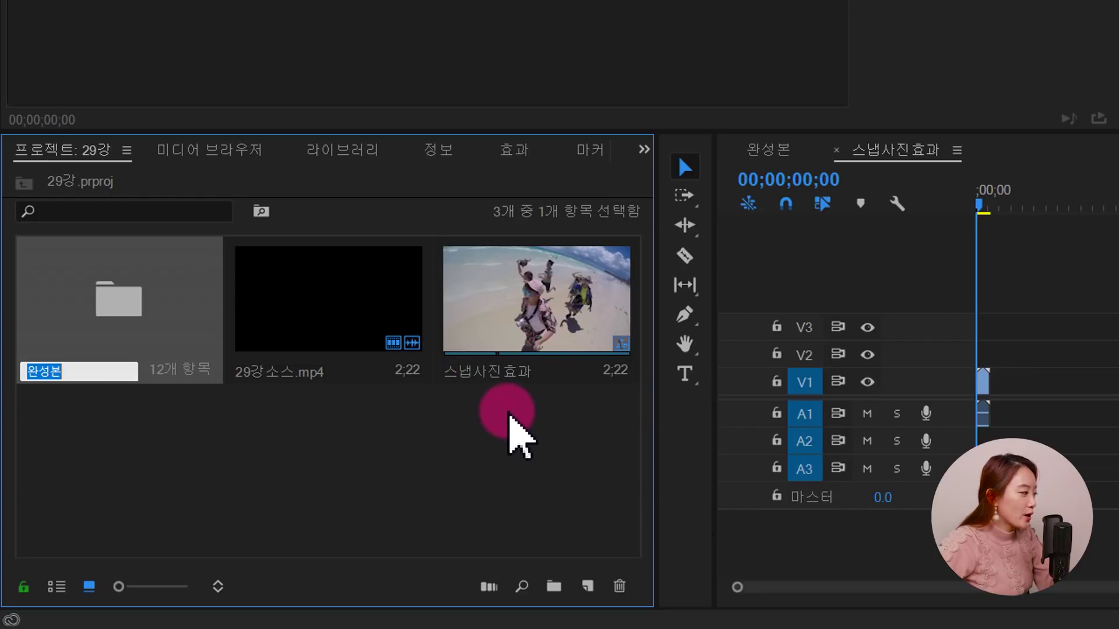
pyautogui.click(520, 419)
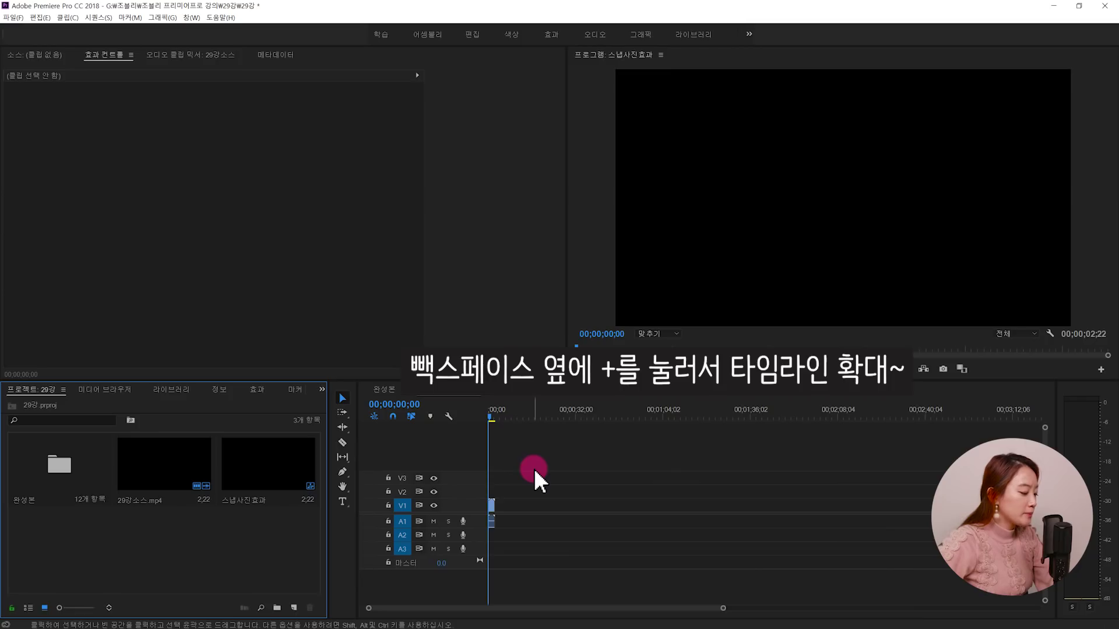
# Step: Play and scrub through the 29강소스.mp4 clip in the timeline to review its footage
pyautogui.press('=')
pyautogui.press('=')
pyautogui.press('=')
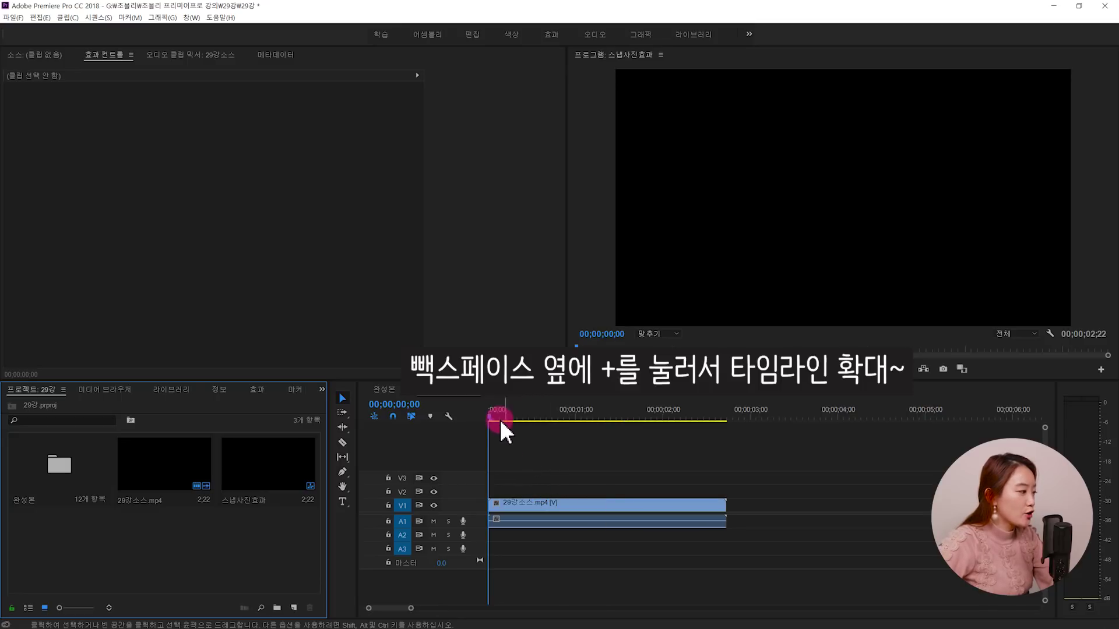
pyautogui.click(593, 437)
pyautogui.press('space')
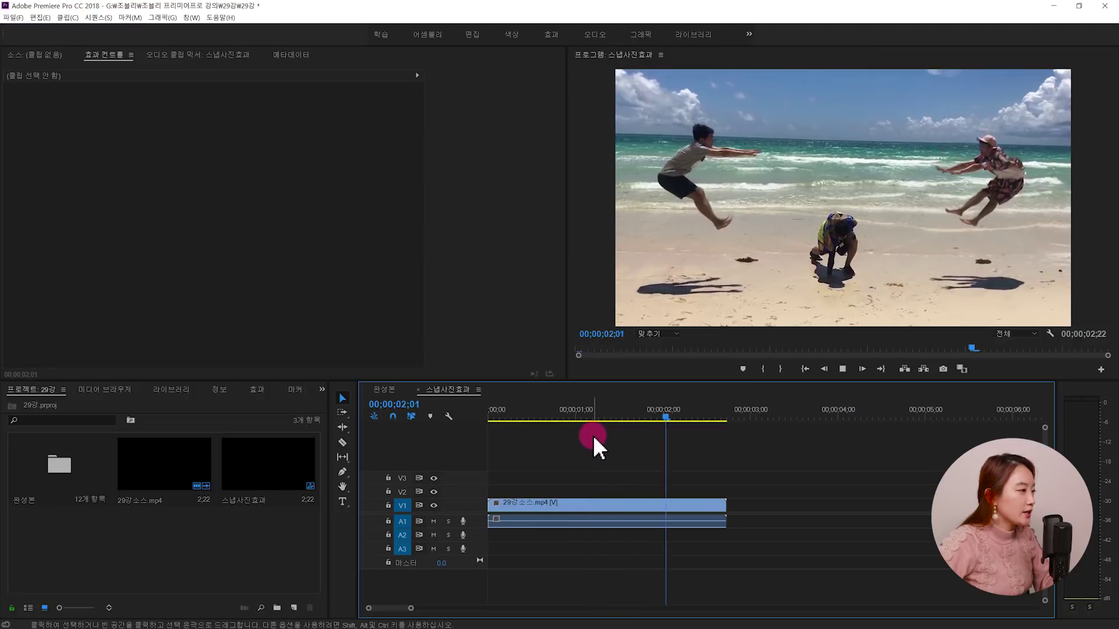
pyautogui.click(518, 407)
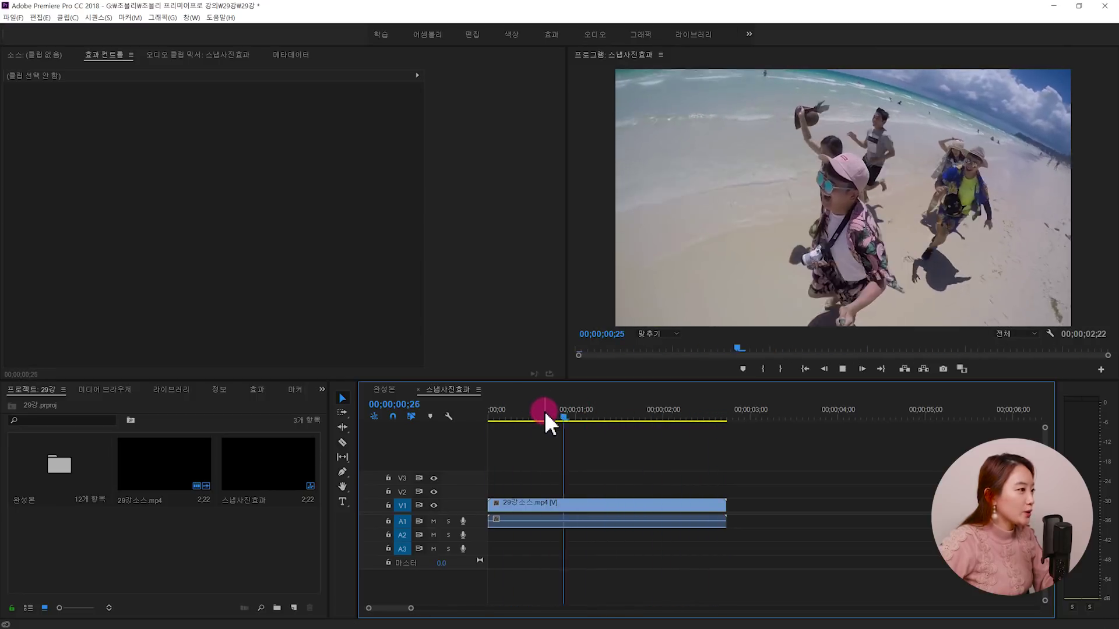
pyautogui.press('space')
pyautogui.moveTo(635, 412); pyautogui.dragTo(535, 437)
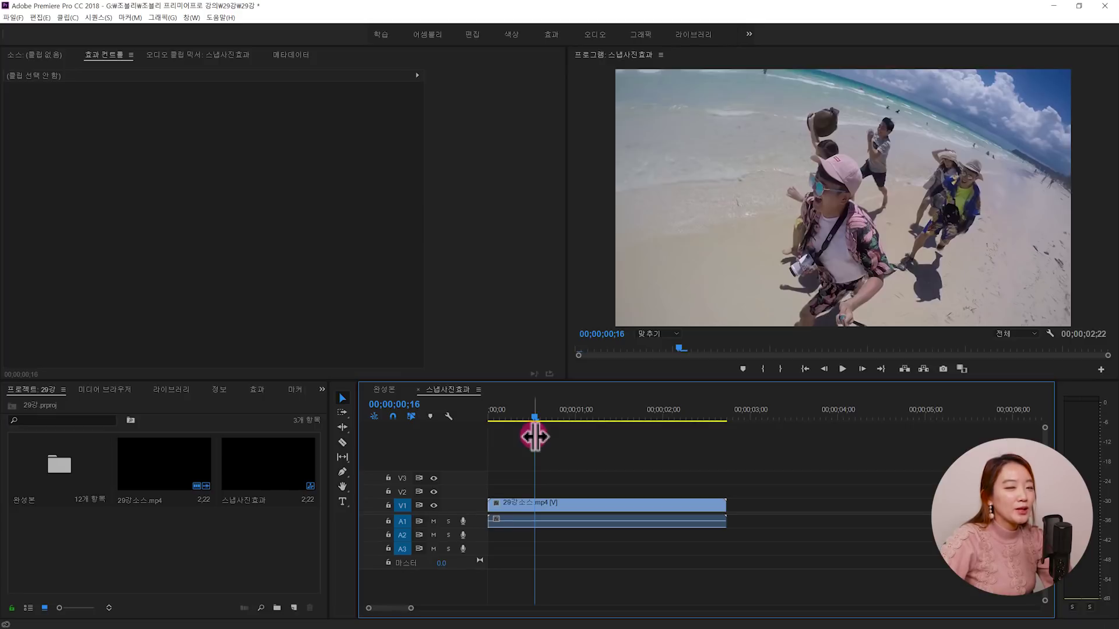
pyautogui.click(584, 466)
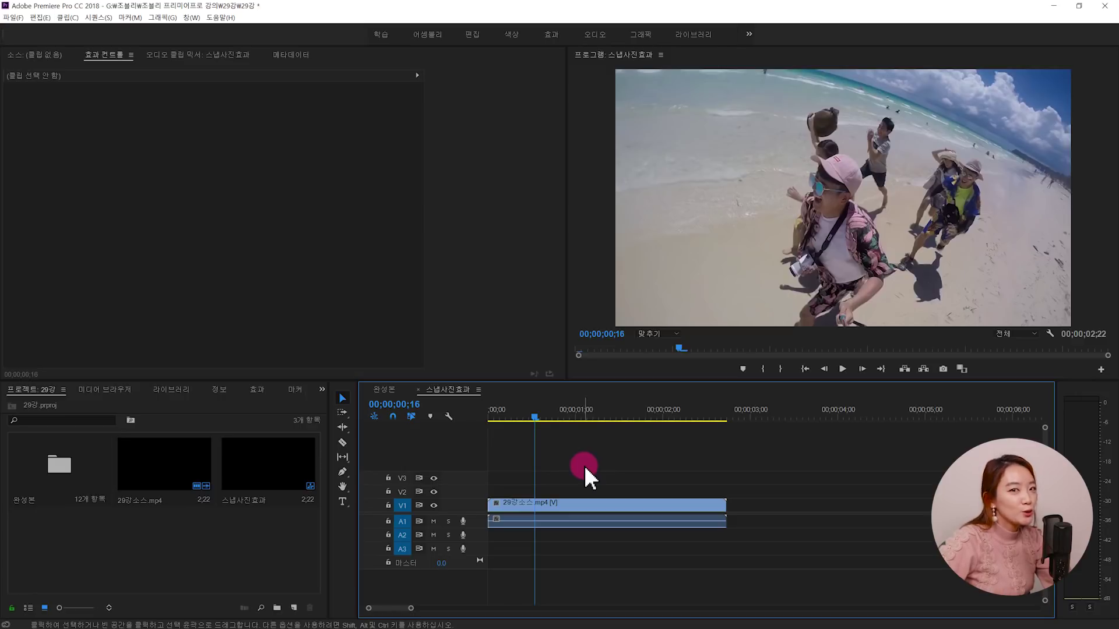
# Step: Start a still-frame export of the jumping shot at 00;00;02;02 and name it 29강 스틸
pyautogui.click(668, 453)
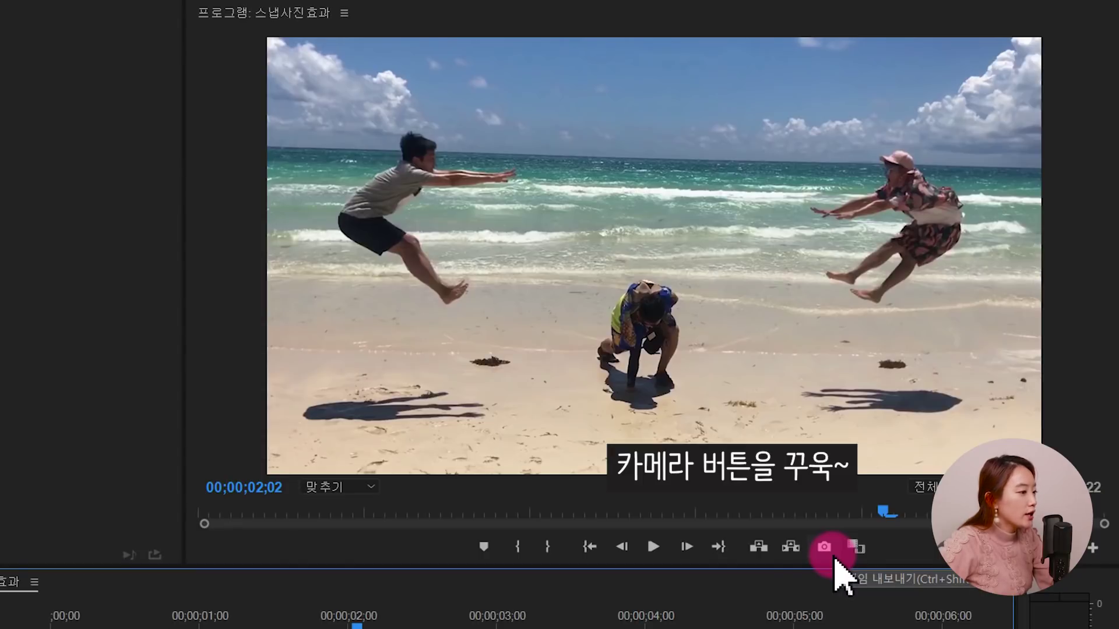
pyautogui.click(834, 557)
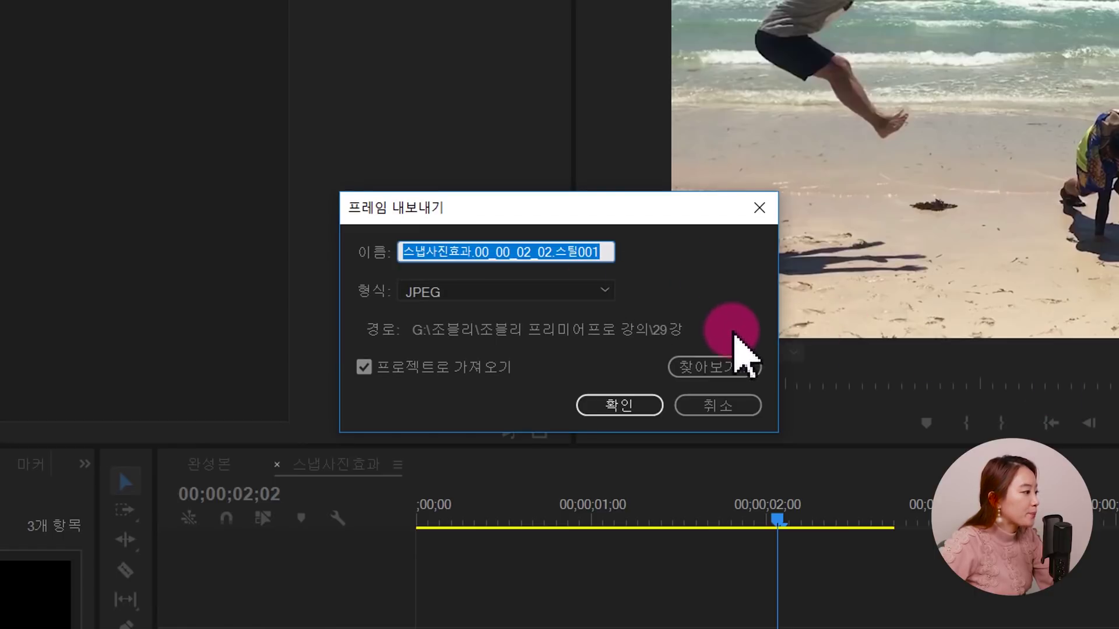
pyautogui.click(733, 373)
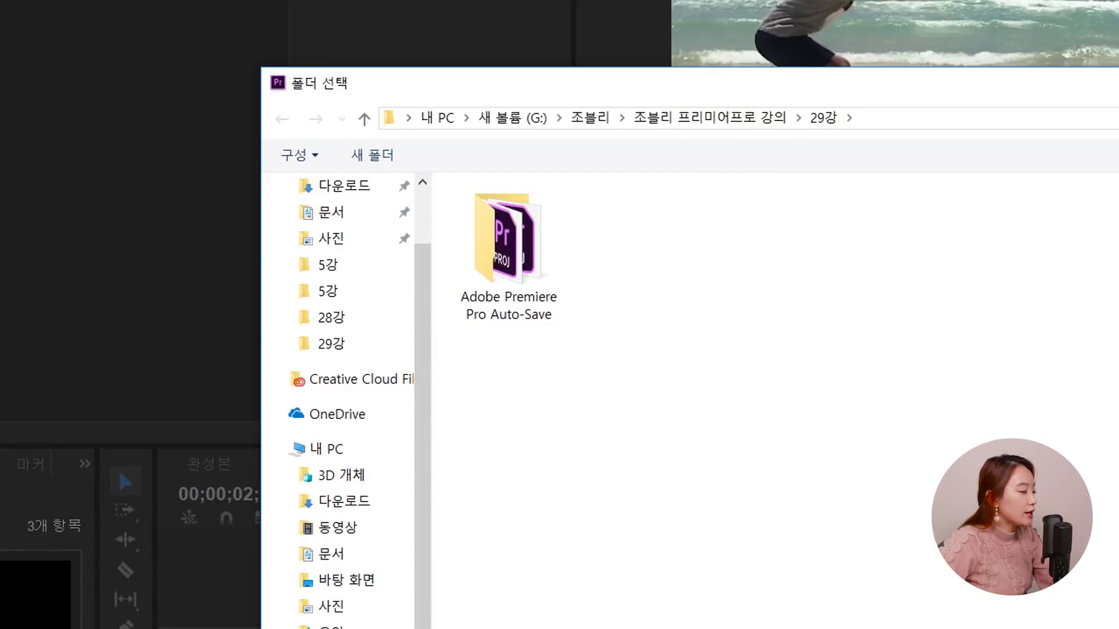
pyautogui.press('Return')
pyautogui.click(406, 251)
pyautogui.click(890, 311)
pyautogui.press('BackSpace')
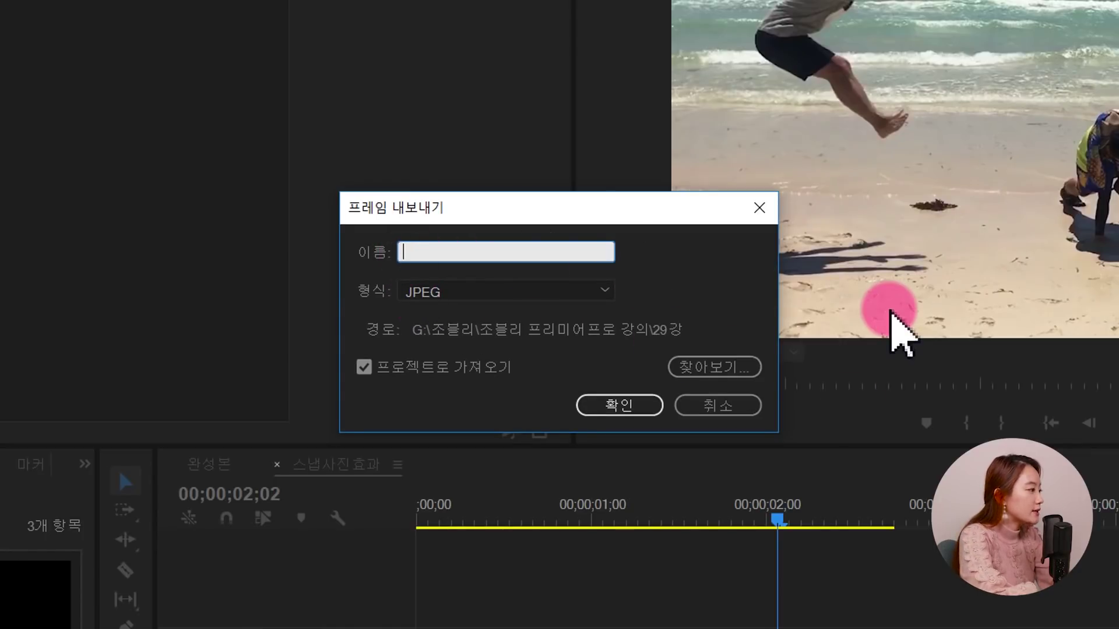
pyautogui.write('29')
pyautogui.write('강 스틸')
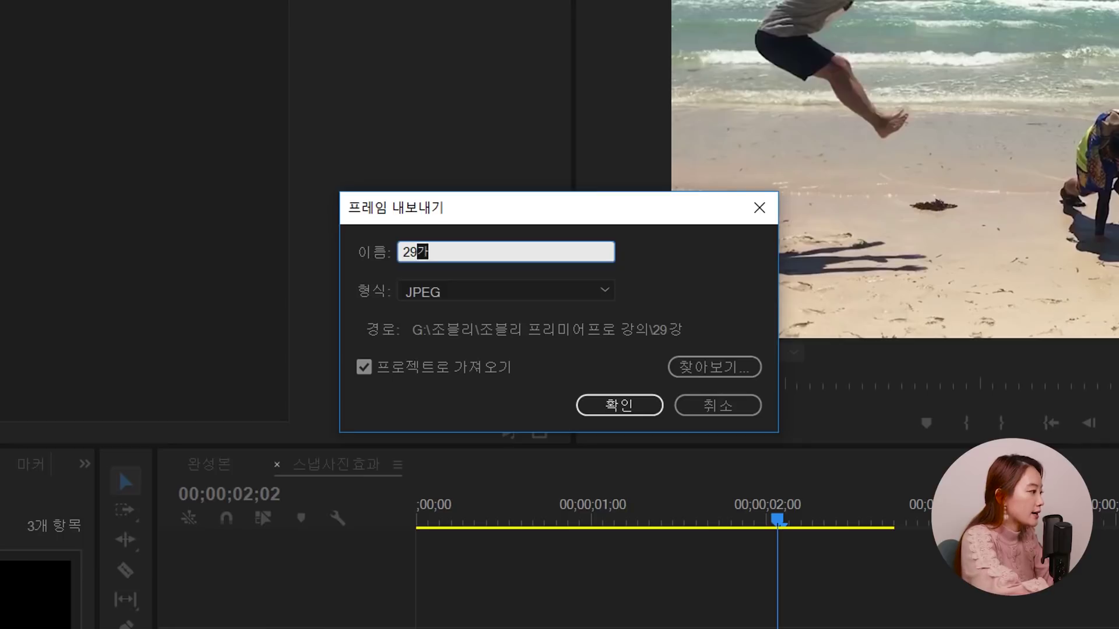
# Step: Export the frame in JPEG format to the 29강 folder with import into the project enabled
pyautogui.click(711, 274)
pyautogui.click(580, 290)
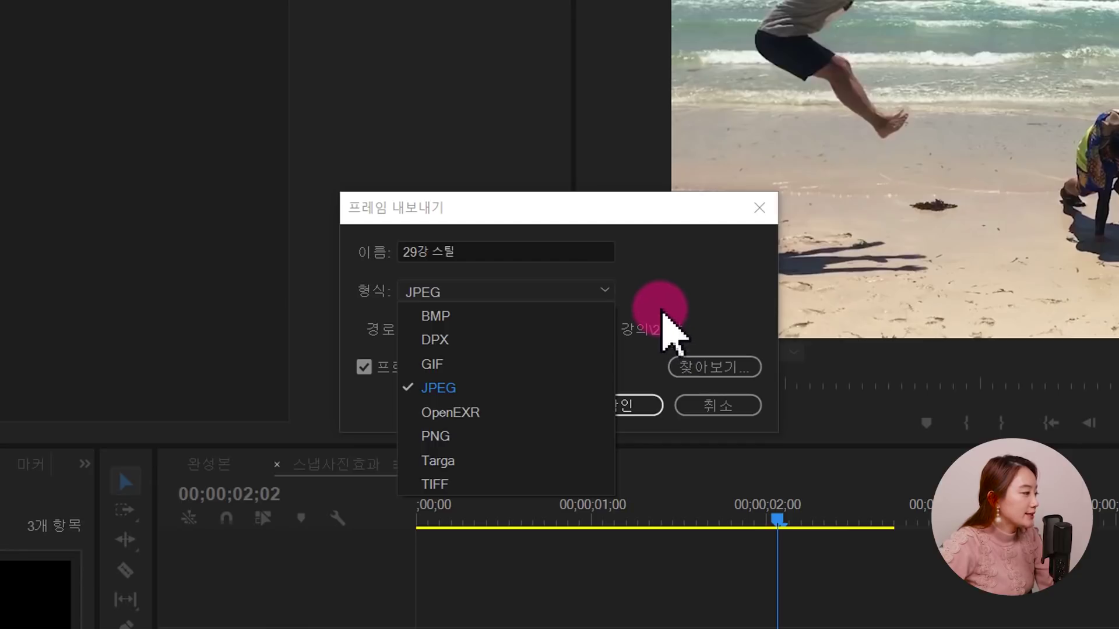
pyautogui.click(576, 387)
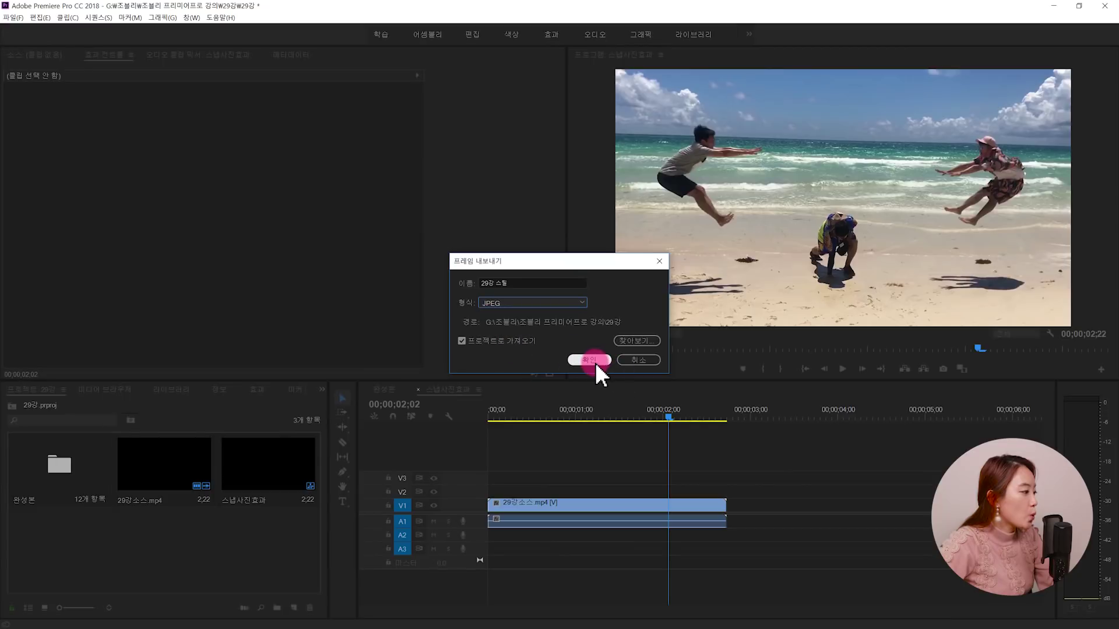
pyautogui.click(595, 363)
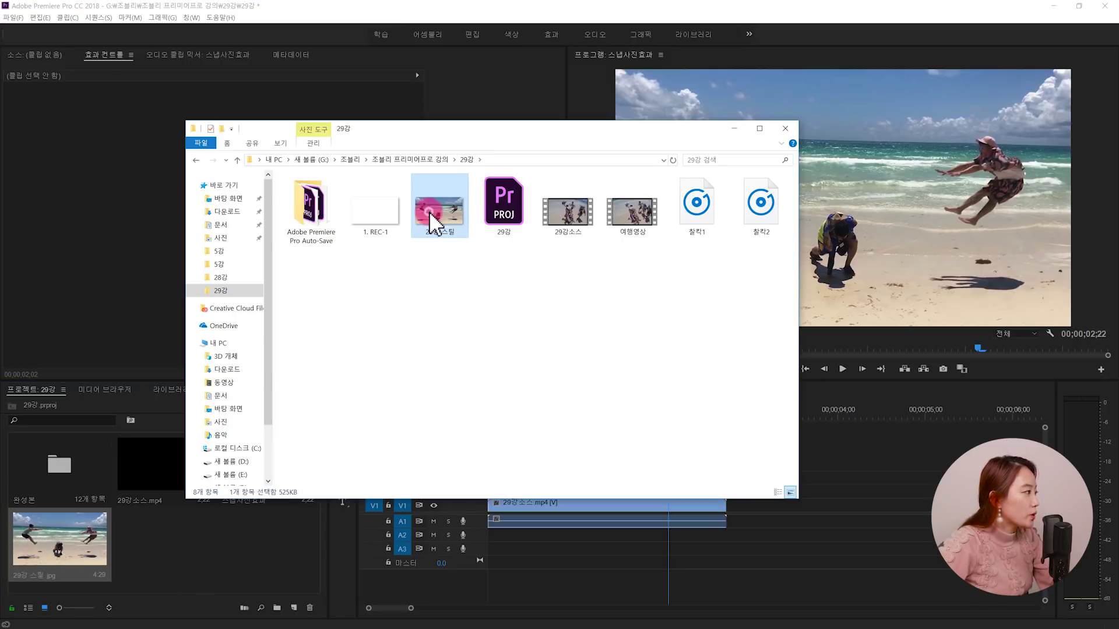
# Step: View the exported 29강 스틸 image from the 29강 folder, and return to Premiere Pro
pyautogui.doubleClick(432, 215)
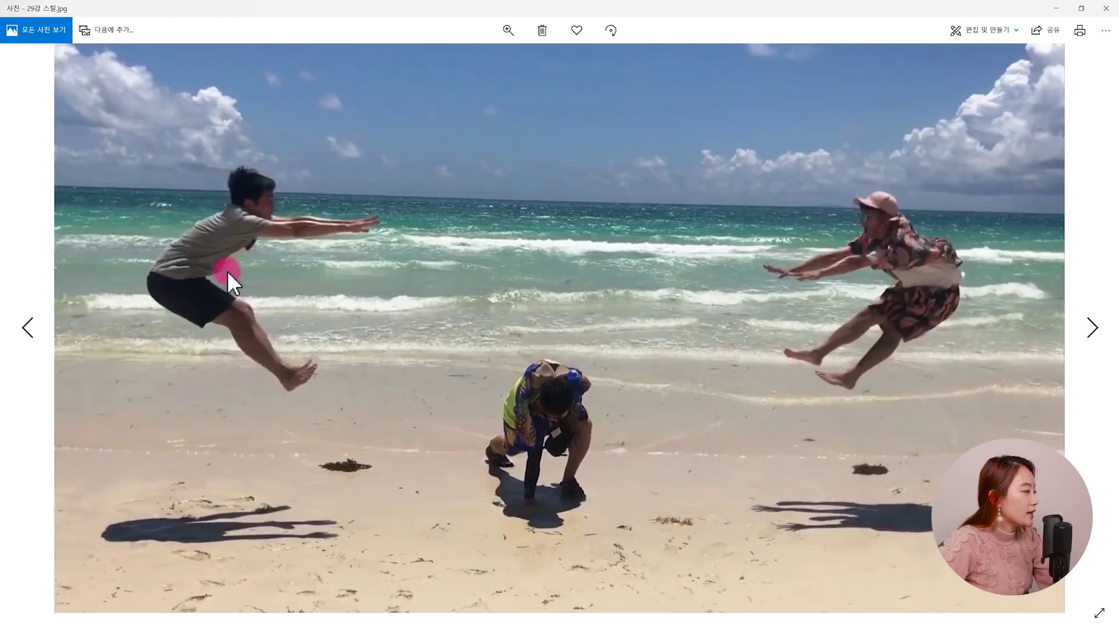
pyautogui.click(1109, 10)
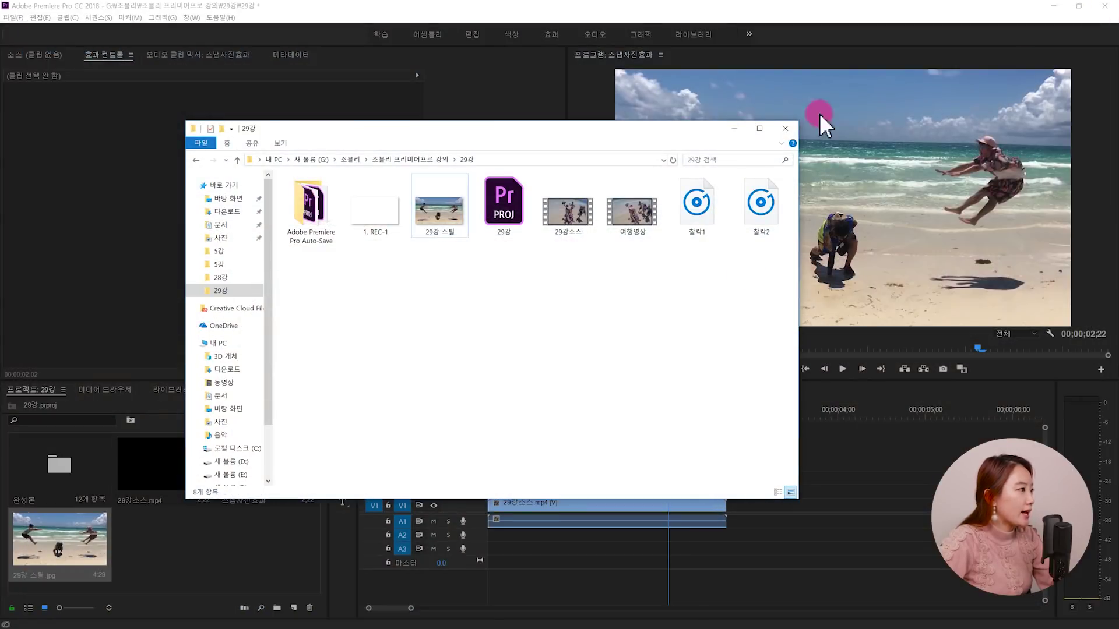
pyautogui.click(733, 126)
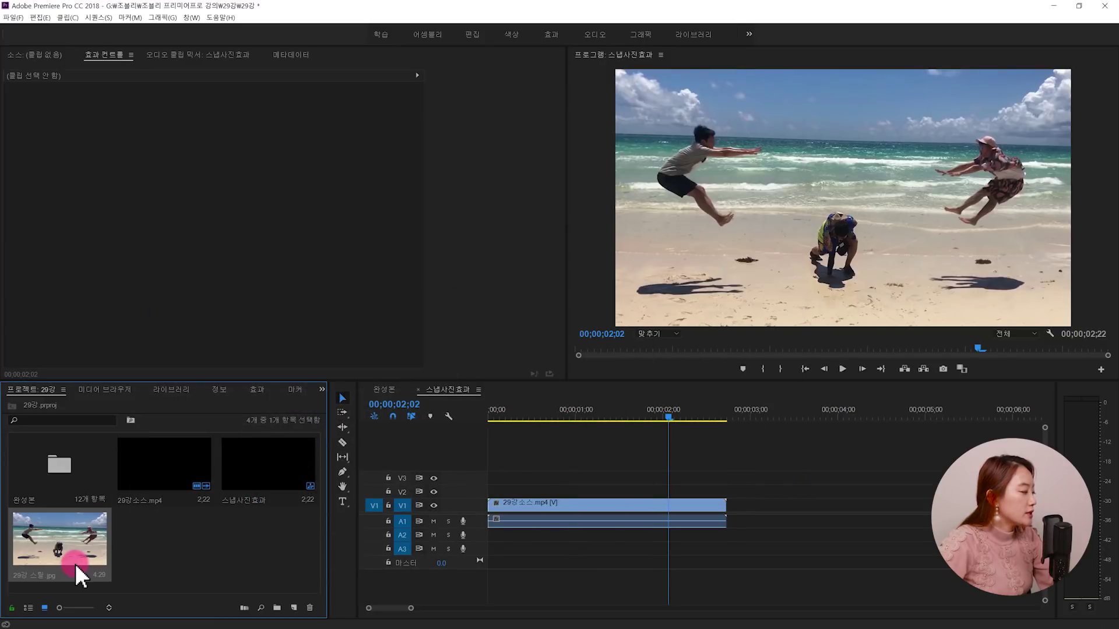
# Step: Place several copies of 29강 스틸.jpg on V2 and shorten the first one to the end of the video clip
pyautogui.moveTo(62, 549); pyautogui.dragTo(600, 489)
pyautogui.moveTo(619, 416); pyautogui.dragTo(675, 438)
pyautogui.press('-')
pyautogui.press('-')
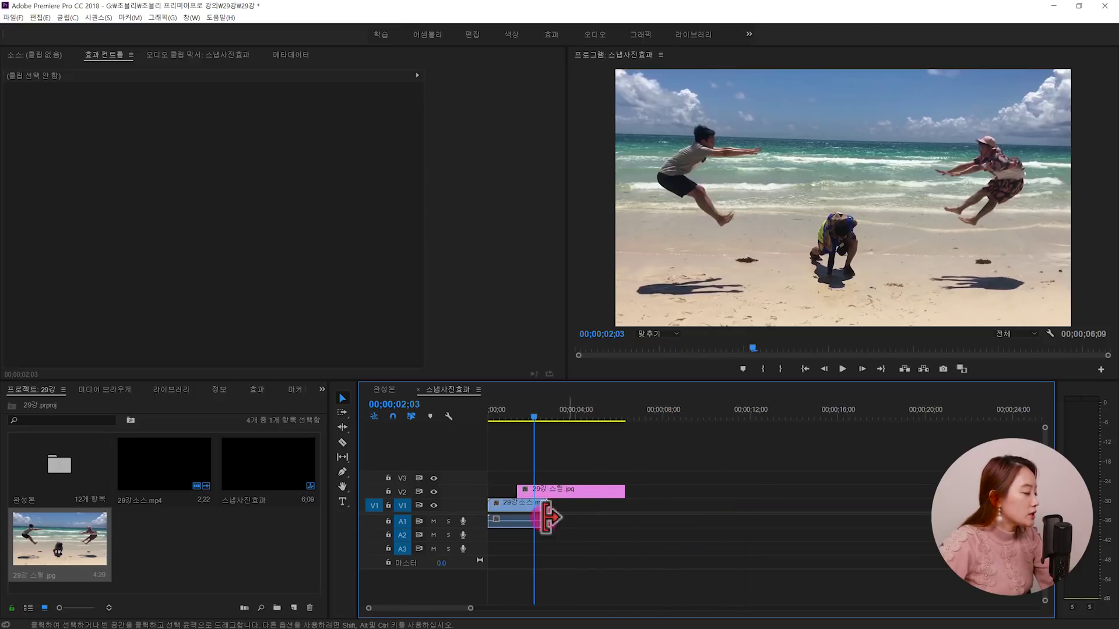
pyautogui.moveTo(621, 492); pyautogui.dragTo(547, 493)
pyautogui.click(90, 544)
pyautogui.moveTo(89, 544); pyautogui.dragTo(846, 488)
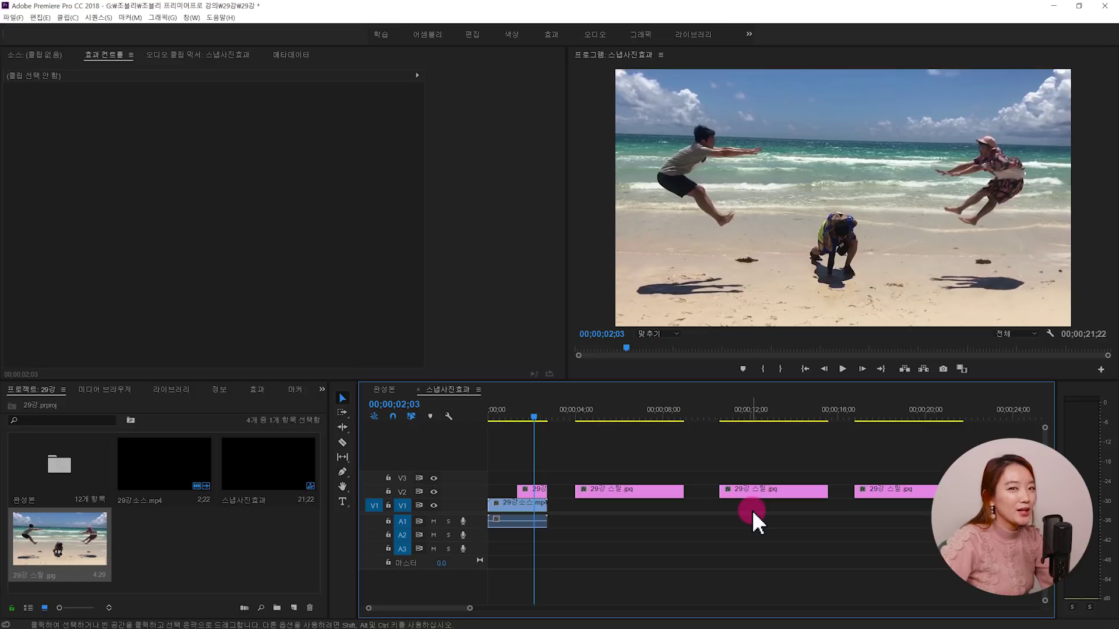
# Step: Delete all still image clips from the timeline and remove 29강 스틸.jpg from the project
pyautogui.moveTo(752, 510); pyautogui.dragTo(542, 498)
pyautogui.press('Delete')
pyautogui.click(147, 559)
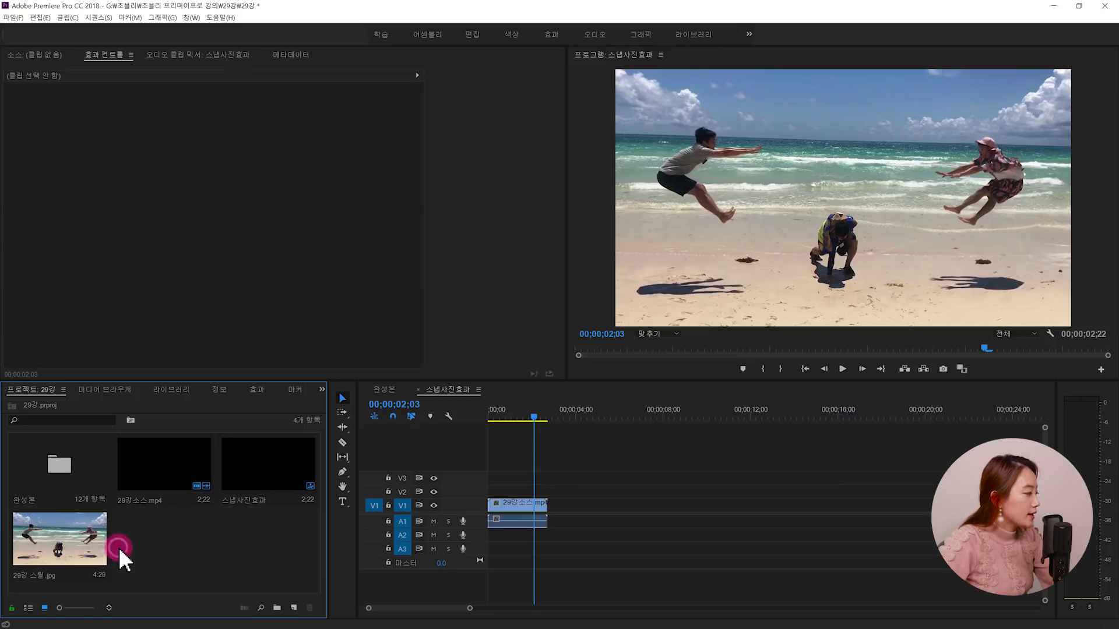
pyautogui.click(67, 540)
pyautogui.press('Delete')
# Step: Insert a frame hold segment into the 29강소스.mp4 clip at 00;00;00;23
pyautogui.click(343, 472)
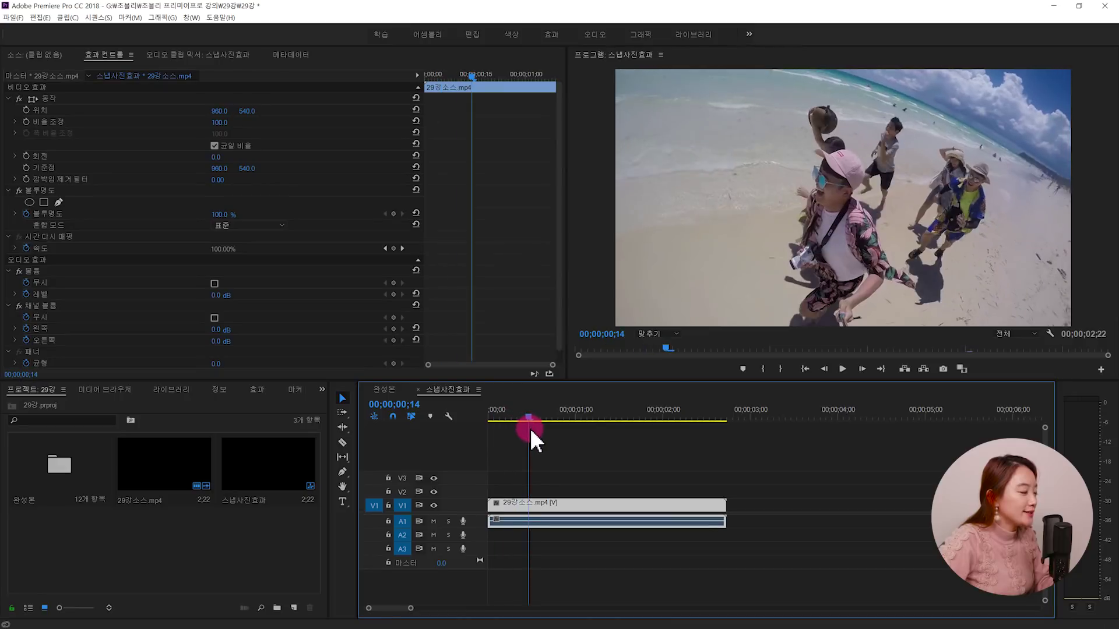
pyautogui.moveTo(530, 428); pyautogui.dragTo(554, 419)
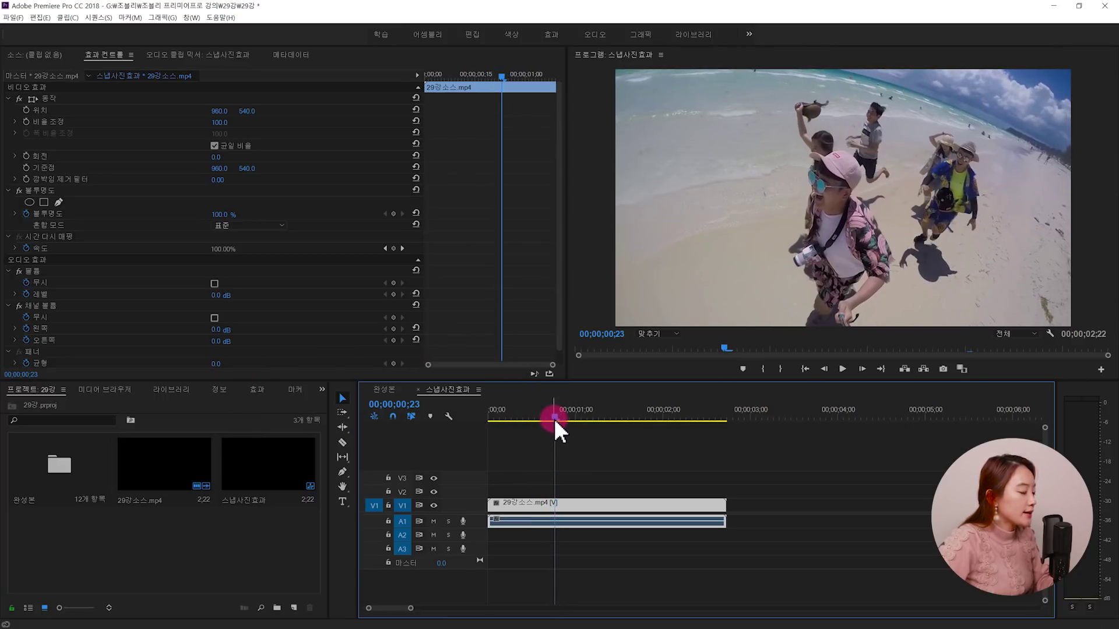
pyautogui.click(574, 481)
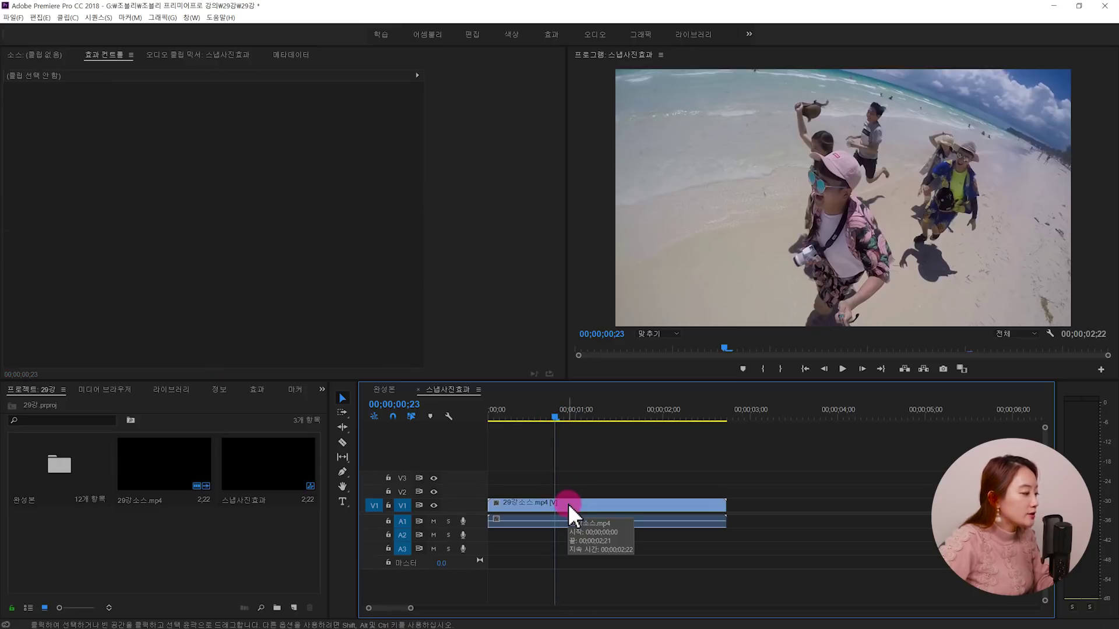
pyautogui.click(568, 504)
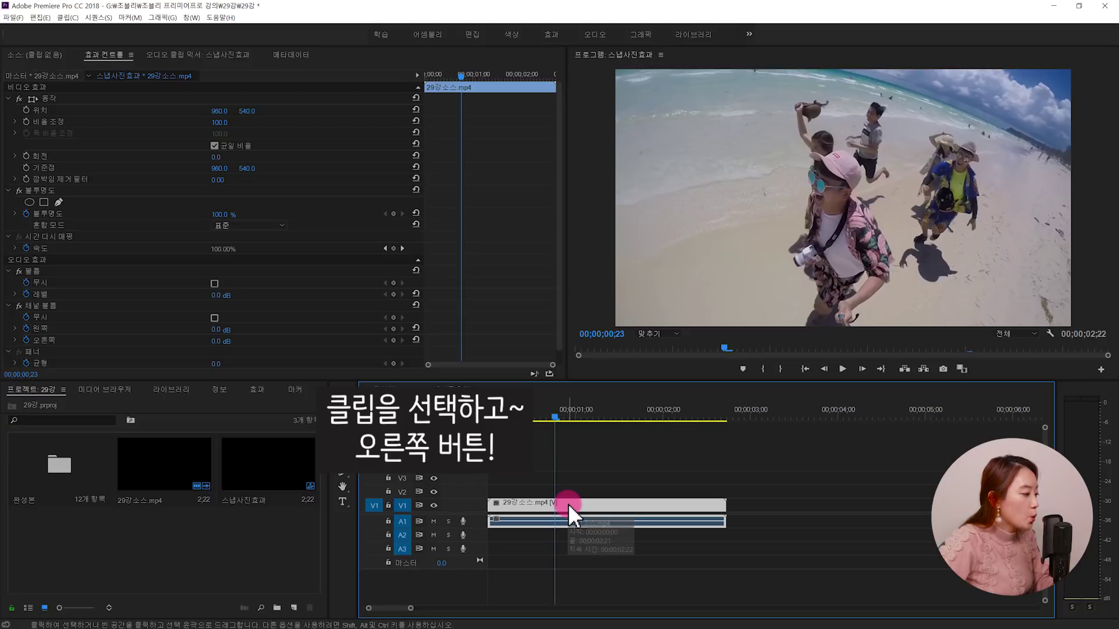
pyautogui.rightClick(568, 504)
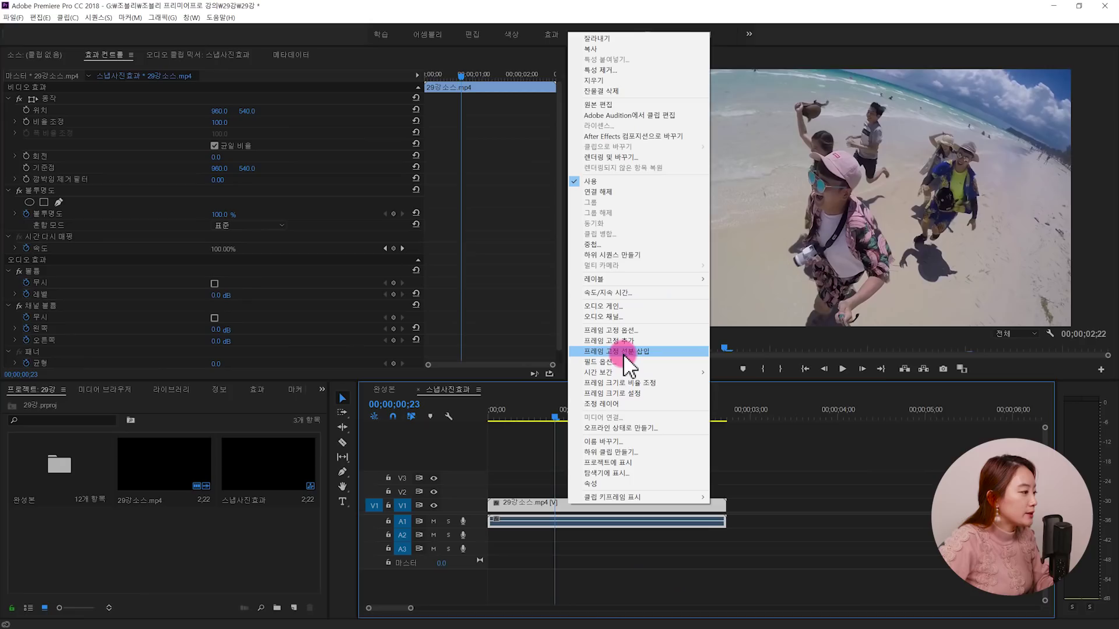
pyautogui.click(623, 351)
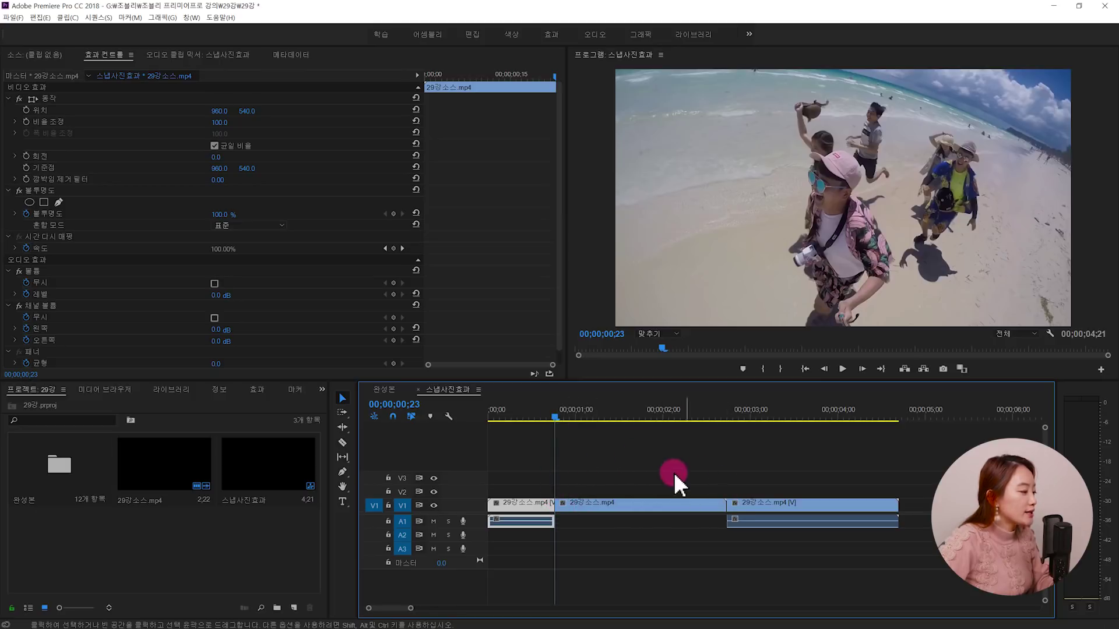
# Step: Play to the jump shot at 00;00;04;04 and insert a frame hold segment into the last 29강소스.mp4 clip there
pyautogui.moveTo(555, 418); pyautogui.dragTo(514, 420)
pyautogui.press('space')
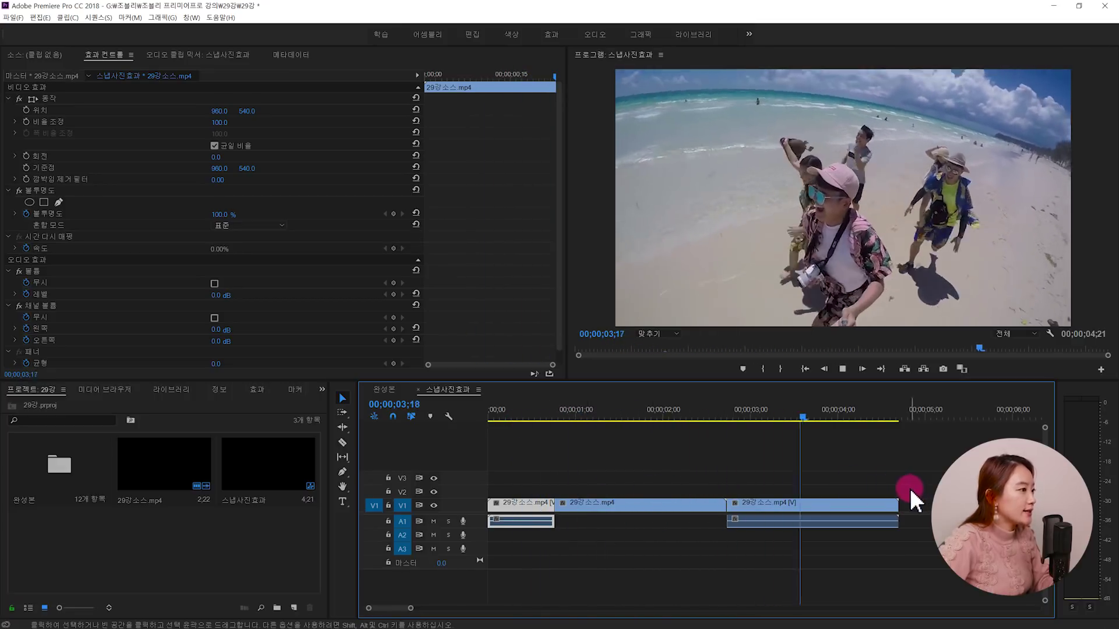
pyautogui.press('space')
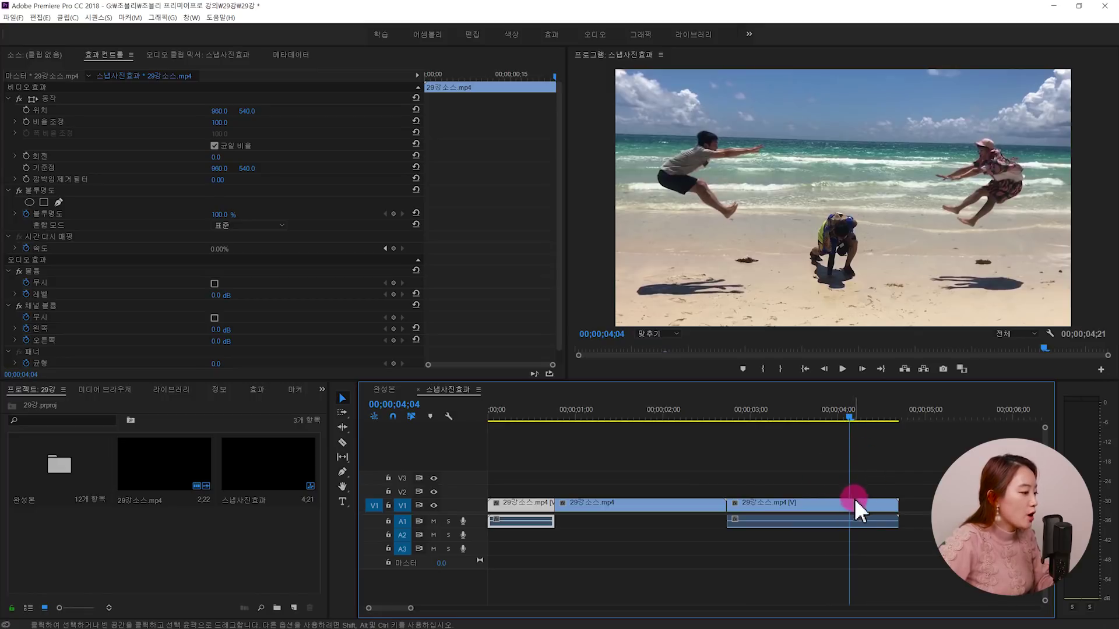
pyautogui.rightClick(853, 505)
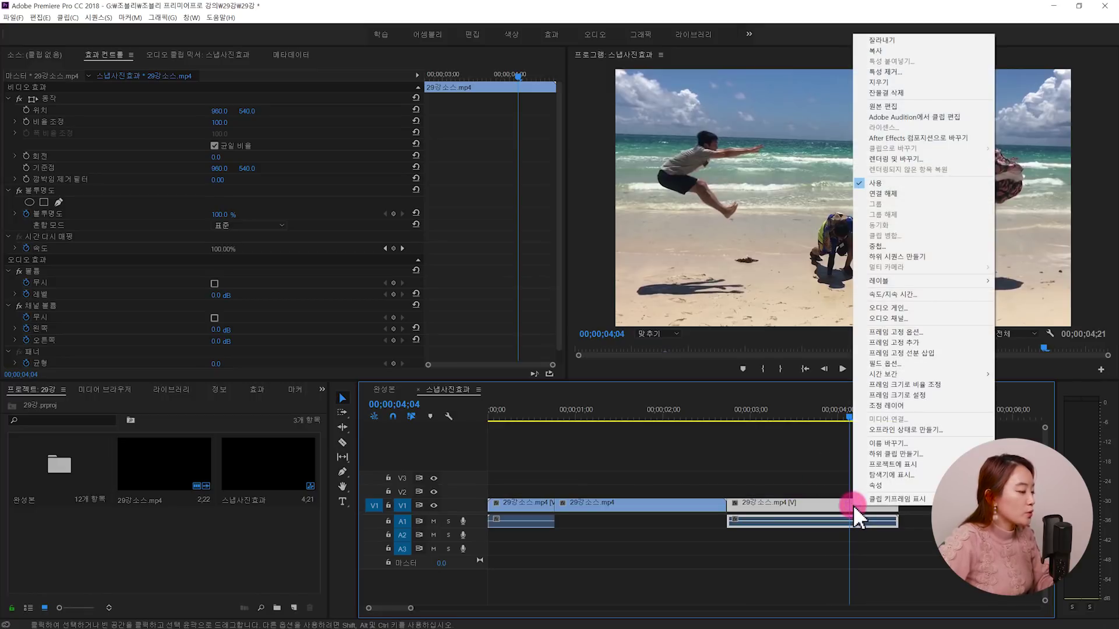
pyautogui.click(913, 355)
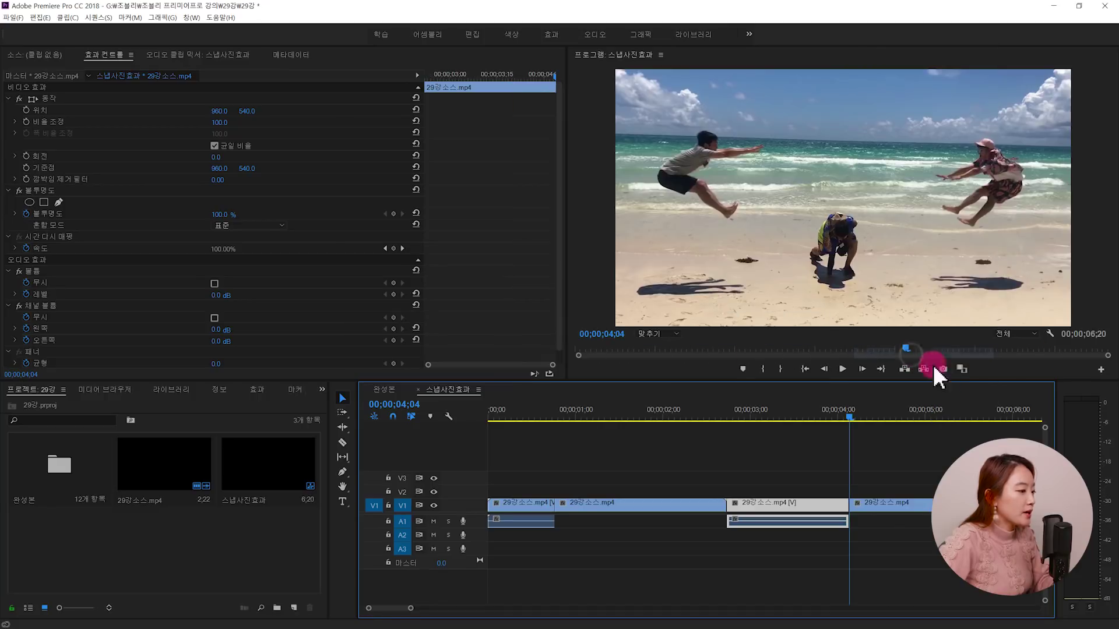
pyautogui.press('-')
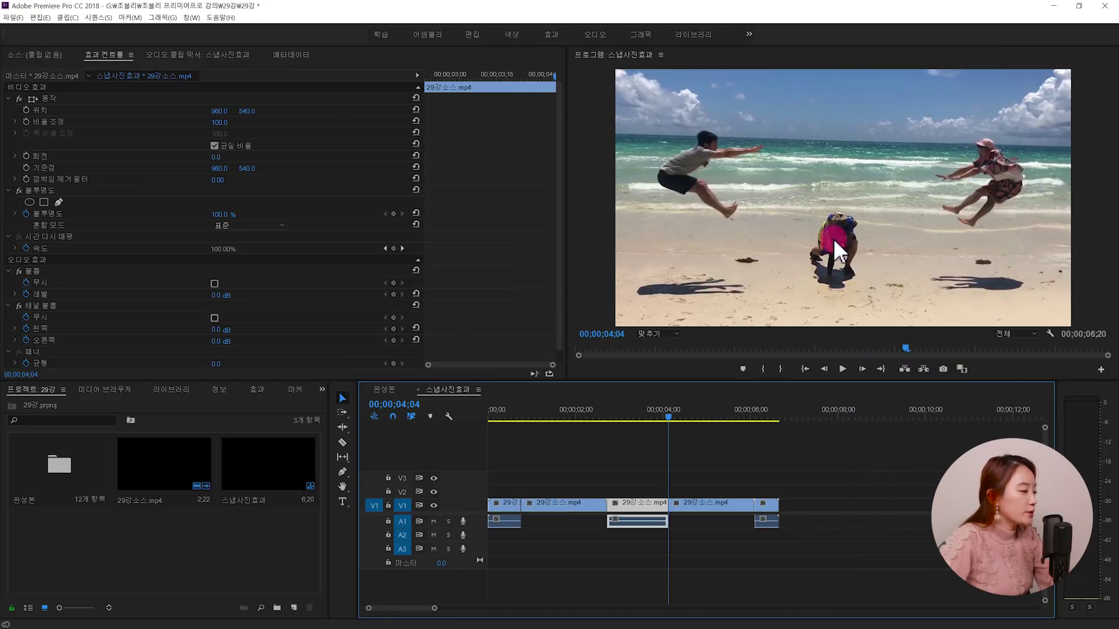
pyautogui.moveTo(671, 421); pyautogui.dragTo(548, 465)
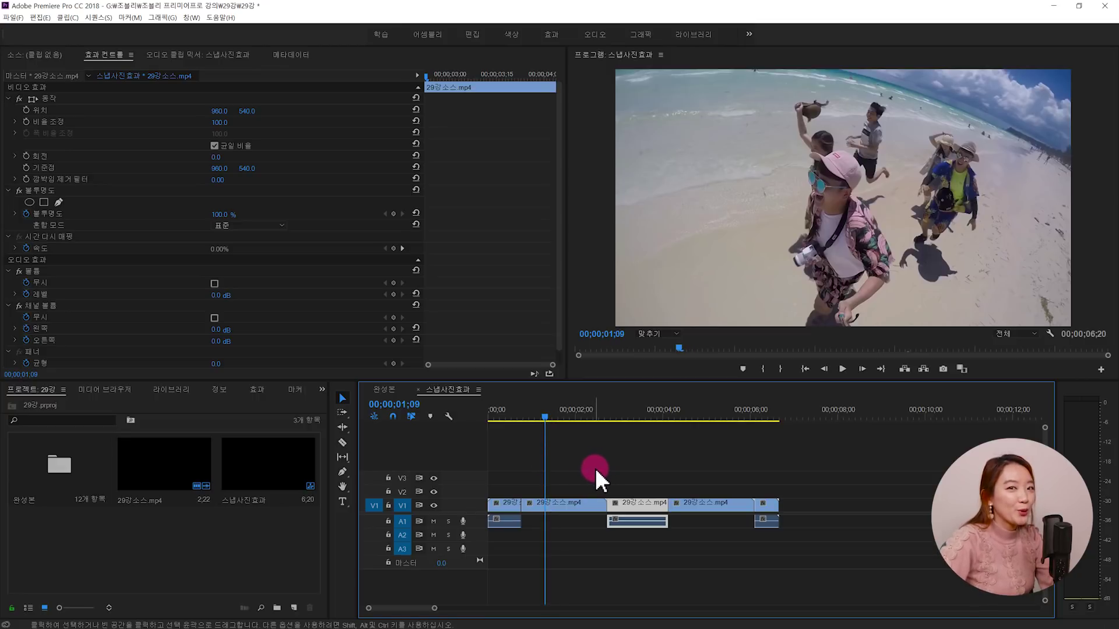
# Step: Import 찰칵1.mp3 and 찰칵2.mp3, and place 찰칵1.mp3 on A1 at the start of the first freeze-frame segment
pyautogui.doubleClick(238, 554)
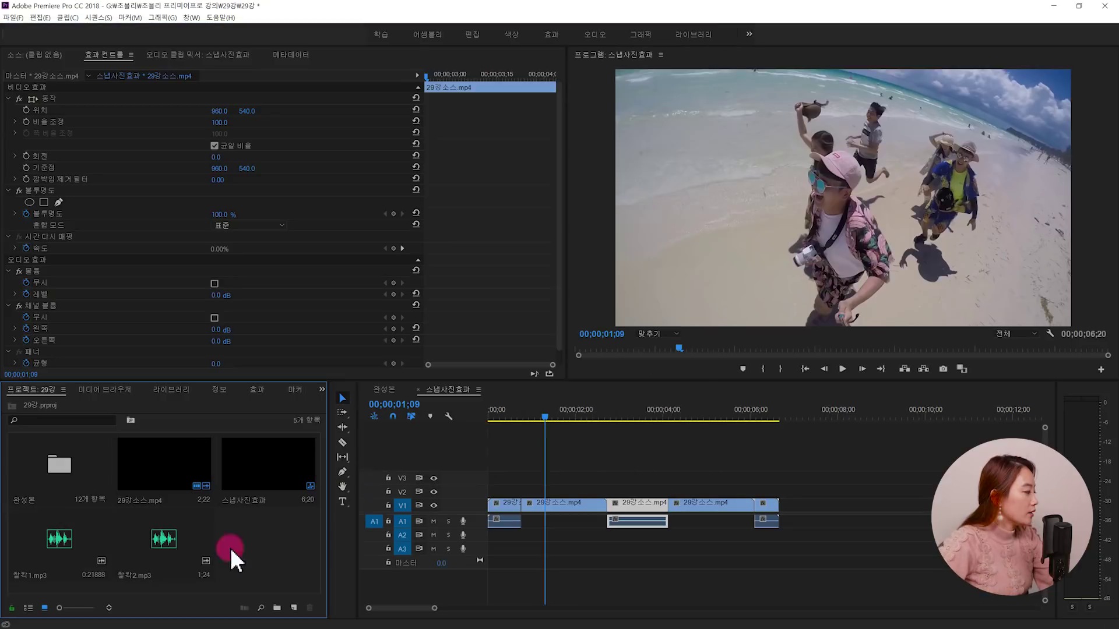
pyautogui.click(77, 555)
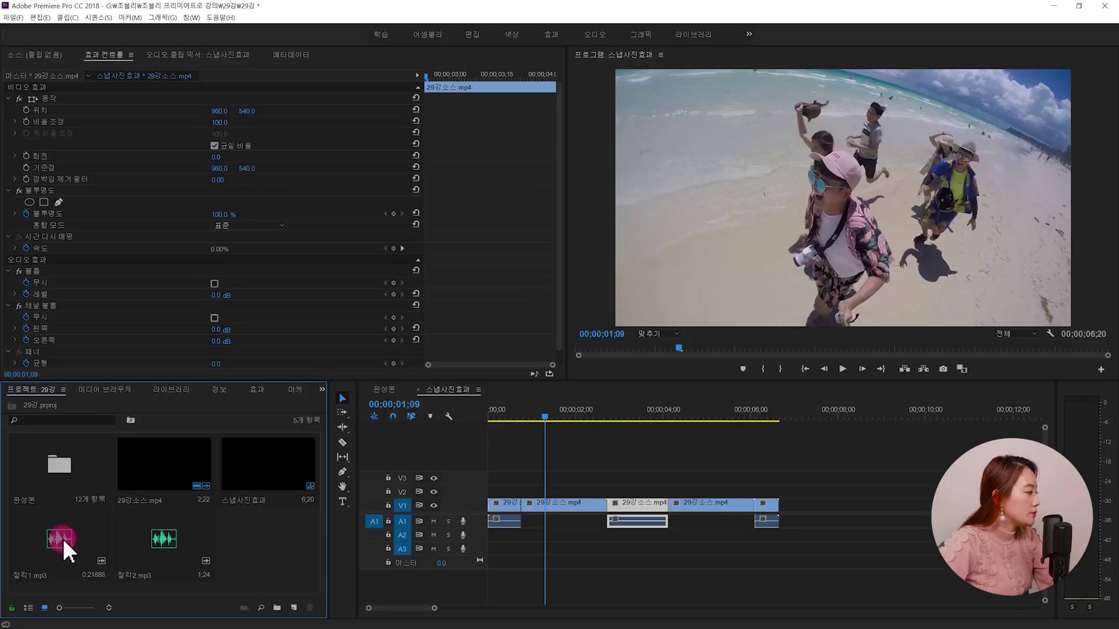
pyautogui.click(64, 542)
pyautogui.moveTo(65, 548); pyautogui.dragTo(525, 535)
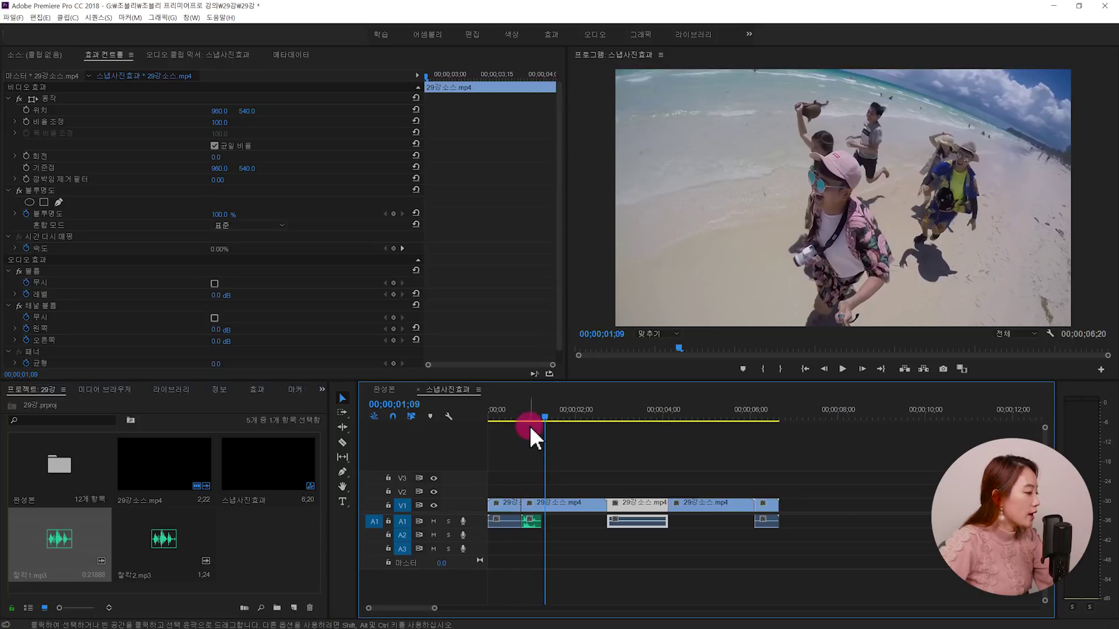
pyautogui.click(539, 428)
pyautogui.press('space')
pyautogui.press('=')
pyautogui.click(520, 425)
pyautogui.click(532, 425)
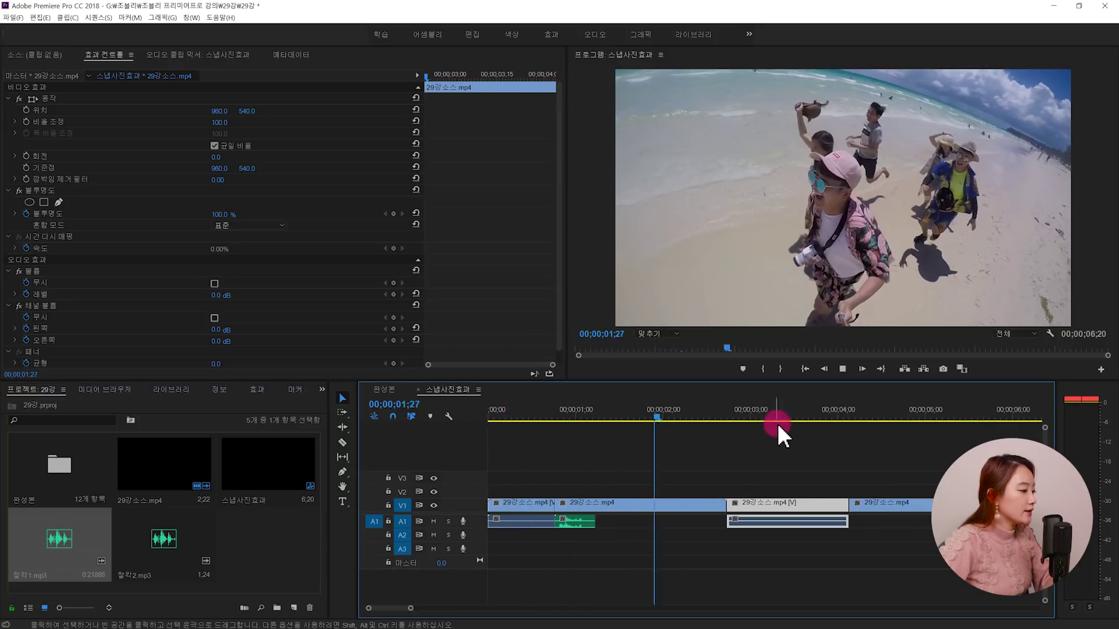
# Step: Duplicate the 찰칵1.mp3 clip on A1 to the start of the second freeze-frame segment at 00;00;04;04
pyautogui.click(858, 423)
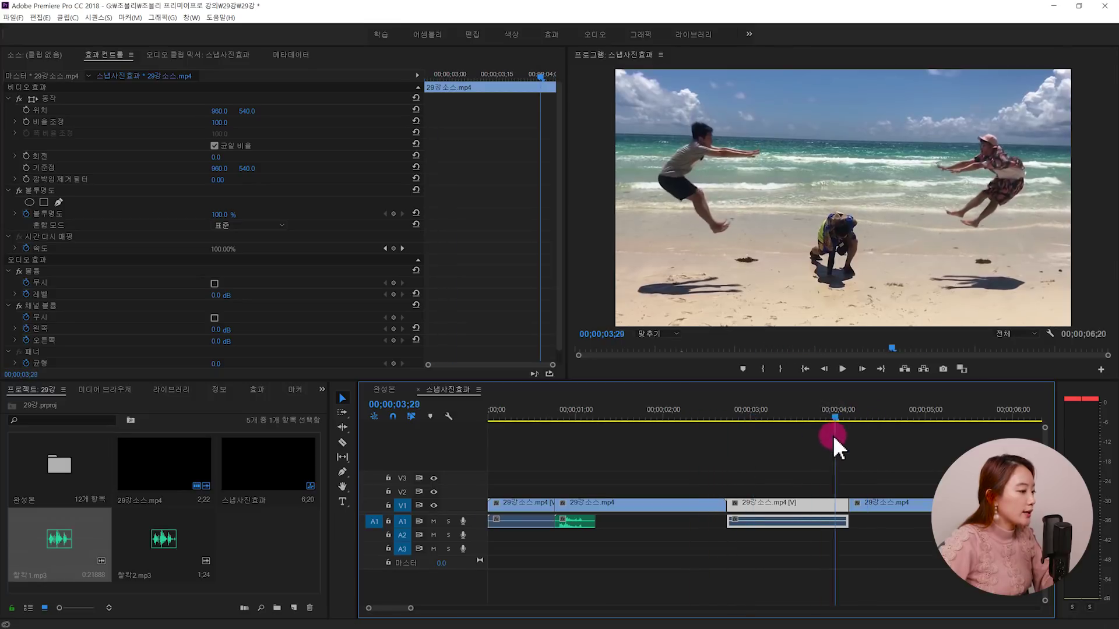
pyautogui.press('-')
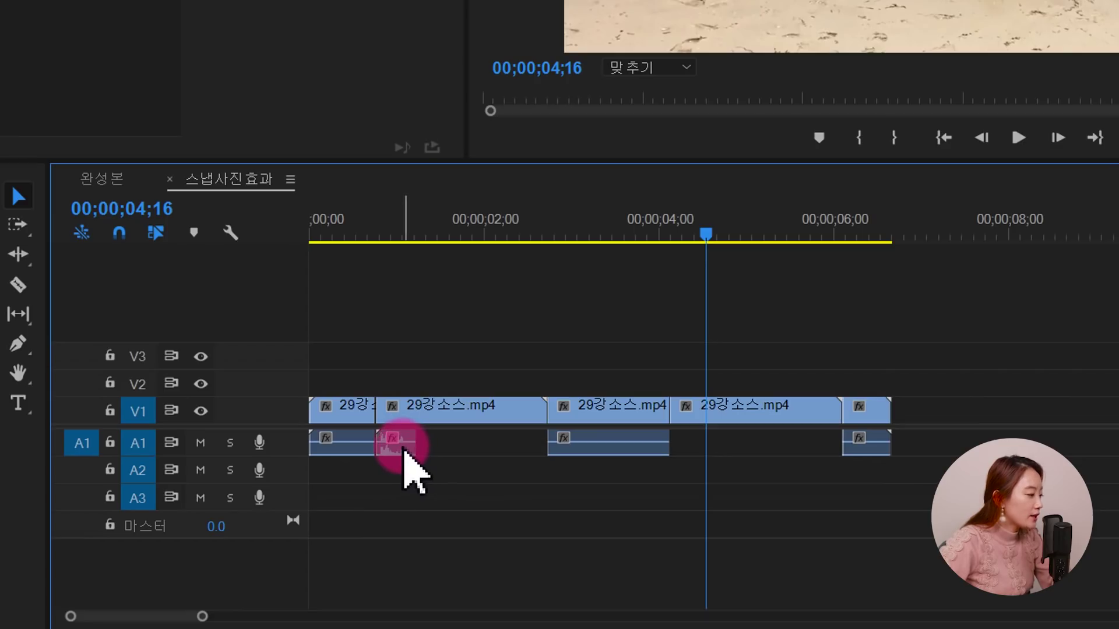
pyautogui.click(404, 449)
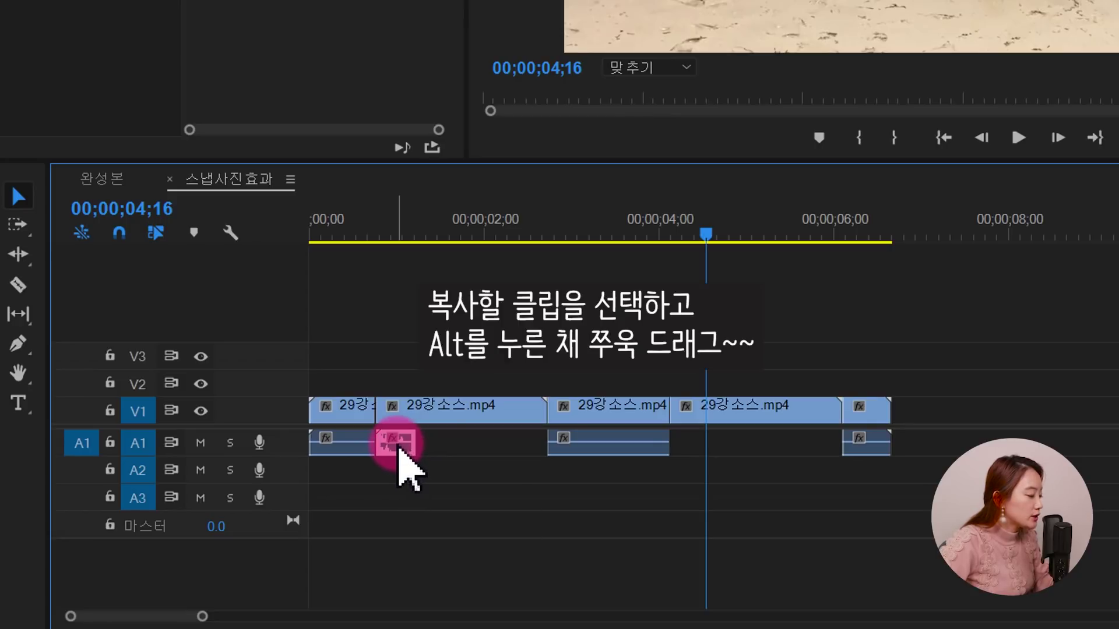
pyautogui.moveTo(395, 448); pyautogui.dragTo(696, 463)
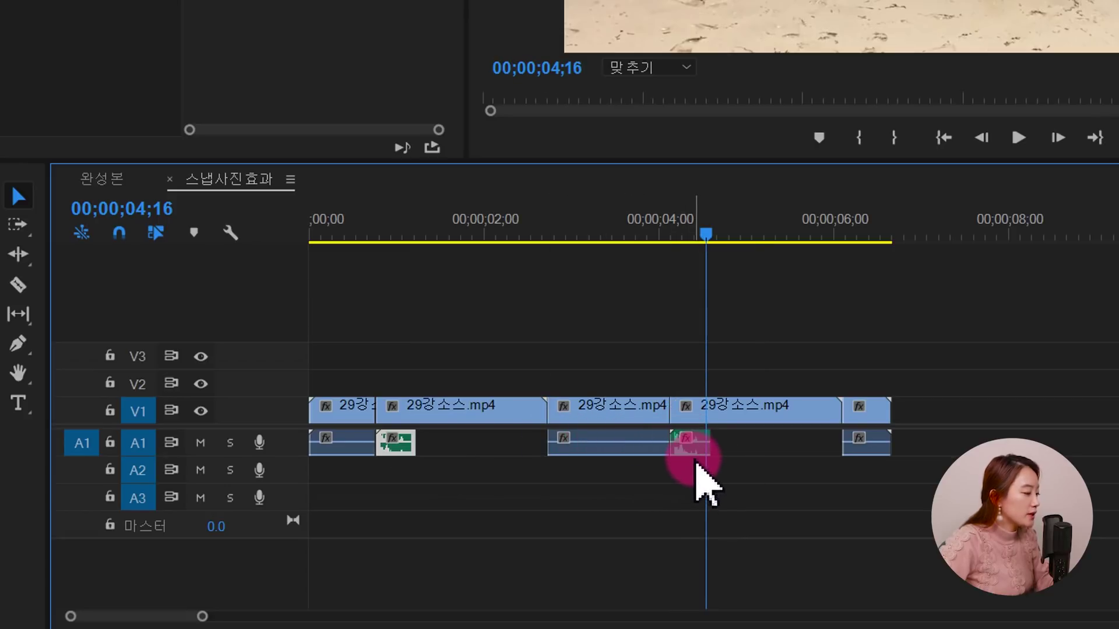
# Step: Try shortening the first freeze-frame segment to 00;00;01;06 and moving all following clips up against it, and undo the changes
pyautogui.click(427, 234)
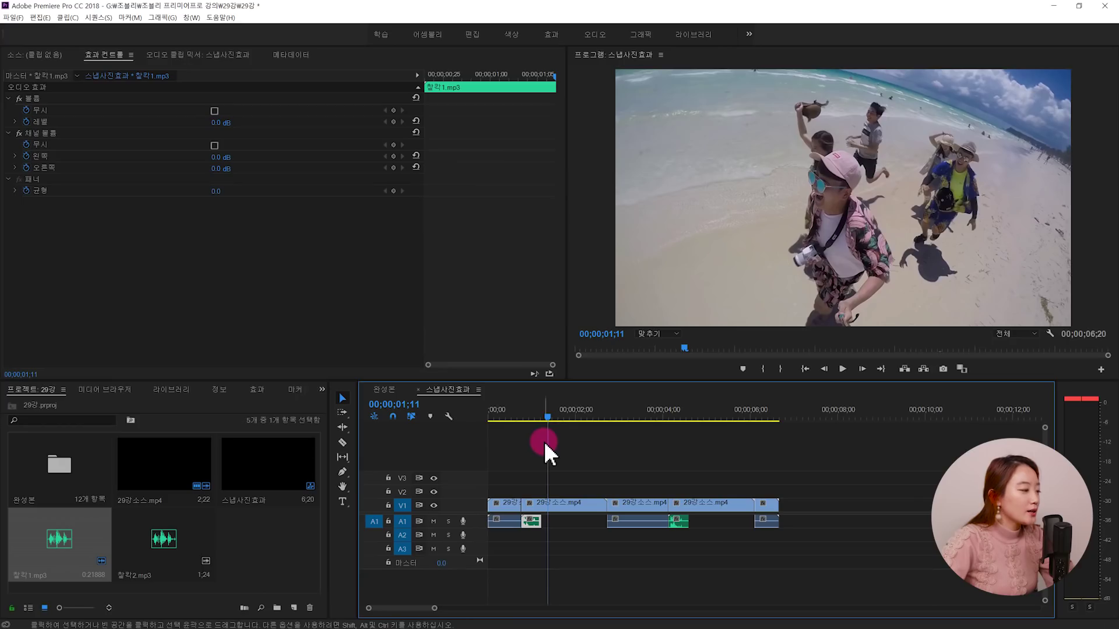
pyautogui.moveTo(516, 417); pyautogui.dragTo(527, 418)
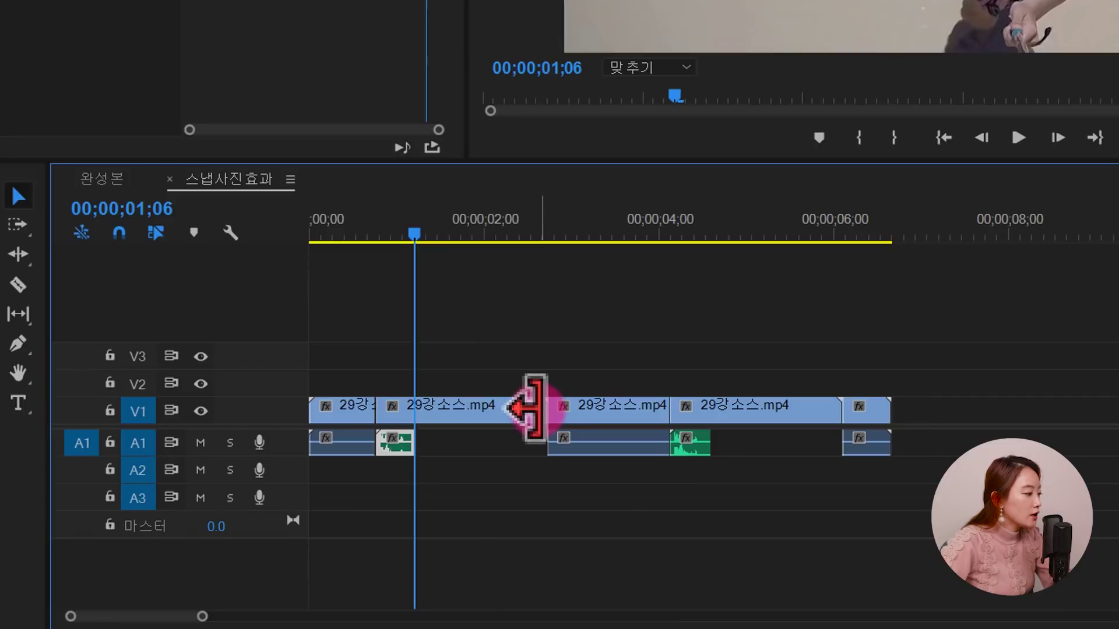
pyautogui.moveTo(606, 505); pyautogui.dragTo(561, 507)
pyautogui.moveTo(458, 418); pyautogui.dragTo(415, 417)
pyautogui.moveTo(1000, 323); pyautogui.dragTo(609, 528)
pyautogui.moveTo(612, 425); pyautogui.dragTo(482, 419)
pyautogui.click(507, 412)
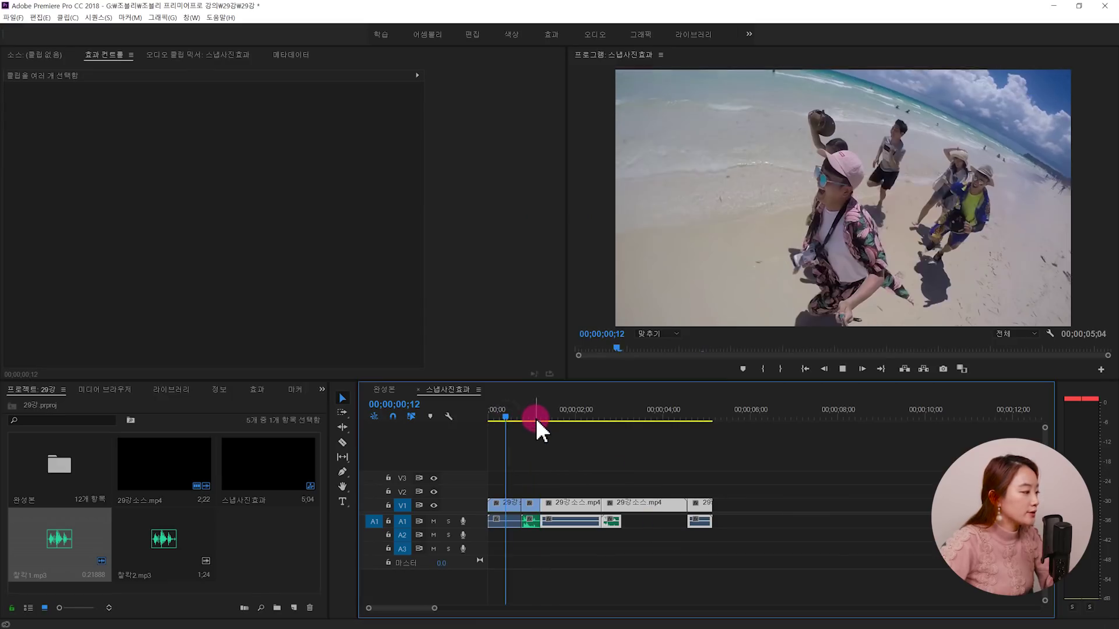
pyautogui.press('space')
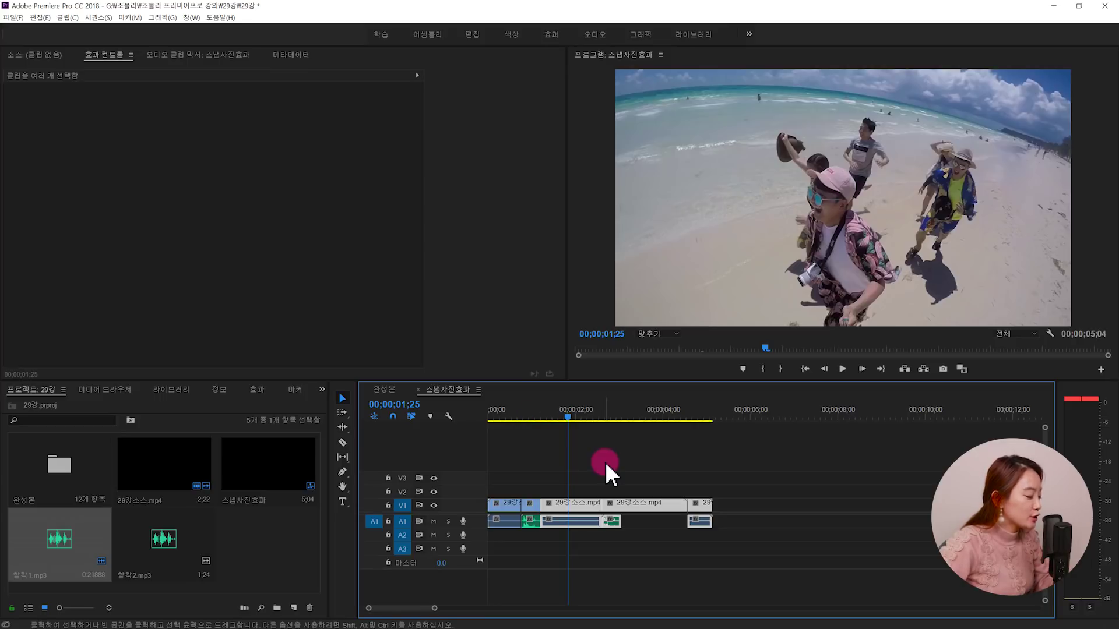
pyautogui.hotkey('ctrl', 'shift', 'v')
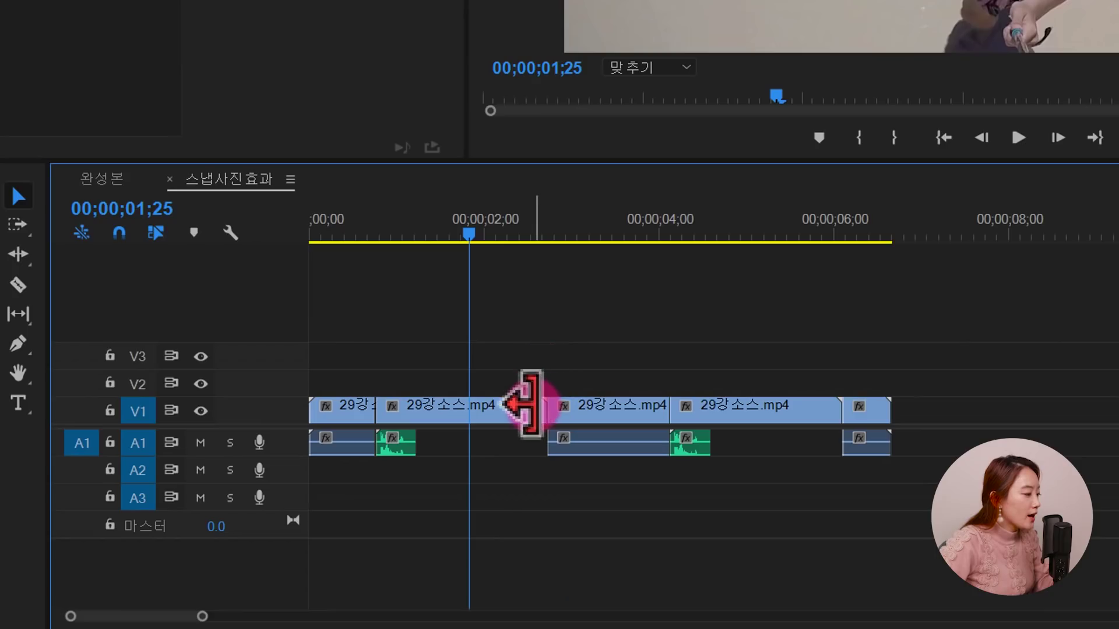
# Step: Repeat the plain trim of the first freeze-frame segment and the shift of the following clips, and undo both
pyautogui.moveTo(530, 402); pyautogui.dragTo(443, 431)
pyautogui.moveTo(526, 374); pyautogui.dragTo(904, 460)
pyautogui.moveTo(624, 462); pyautogui.dragTo(574, 458)
pyautogui.hotkey('ctrl', 'z')
pyautogui.hotkey('ctrl', 'z')
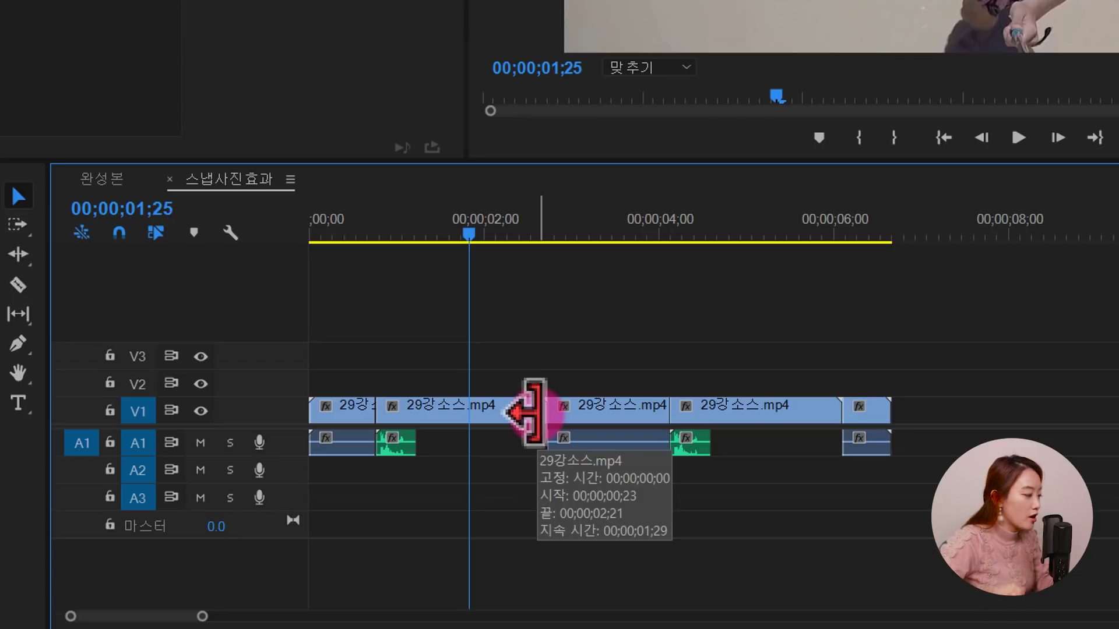
# Step: Ripple-trim the end of the first freeze-frame segment back to 00;00;01;06, where its shutter sound ends
pyautogui.press('ctrl')
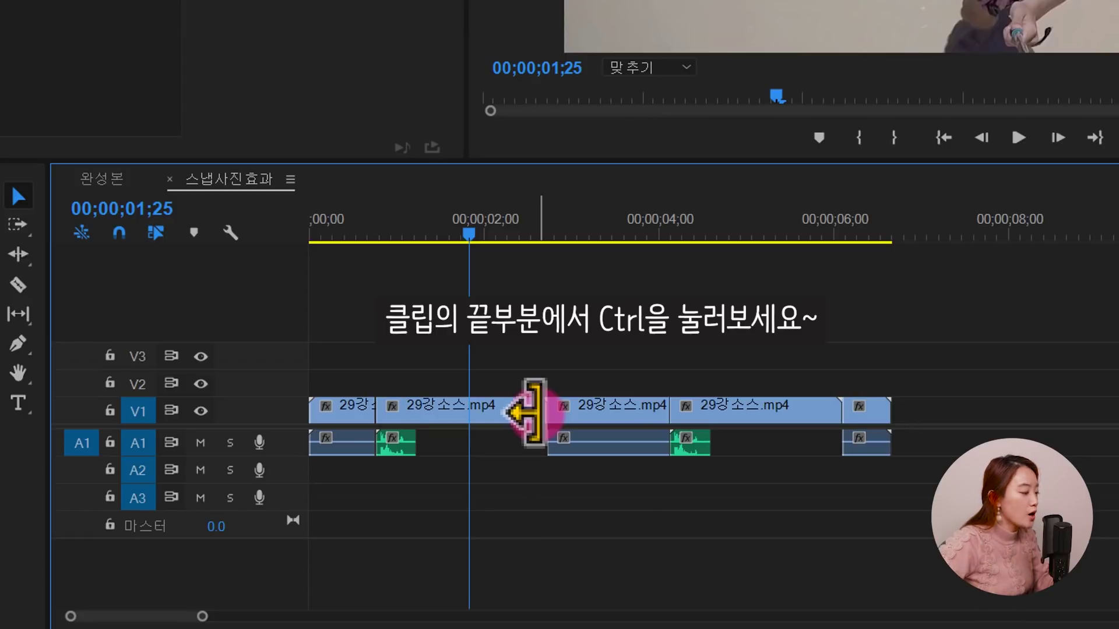
pyautogui.moveTo(532, 413); pyautogui.dragTo(416, 424)
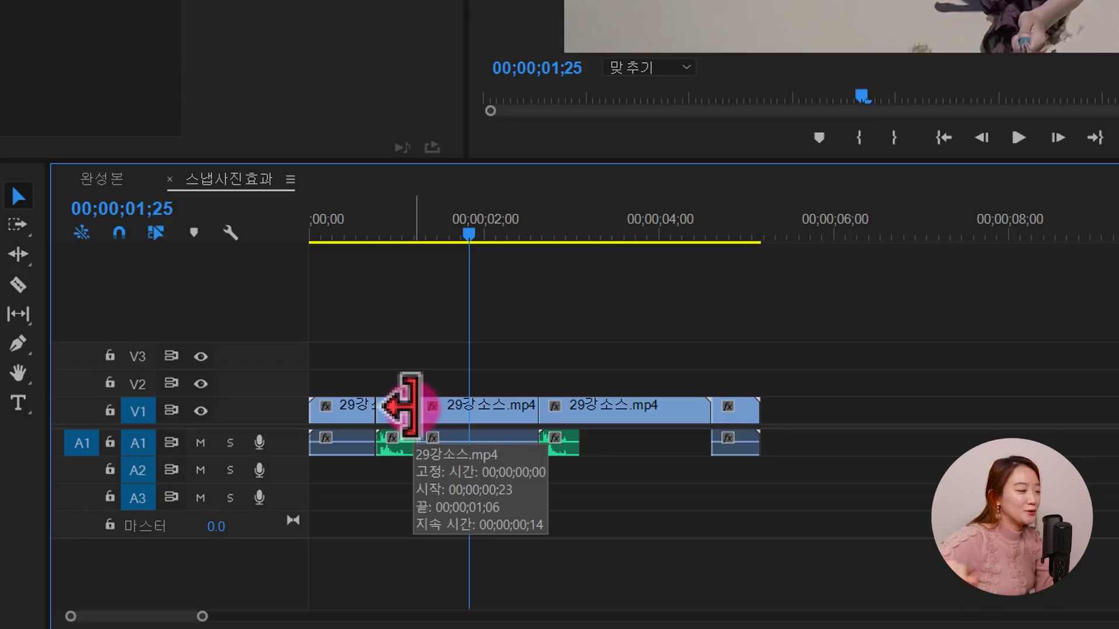
pyautogui.moveTo(397, 233); pyautogui.dragTo(407, 236)
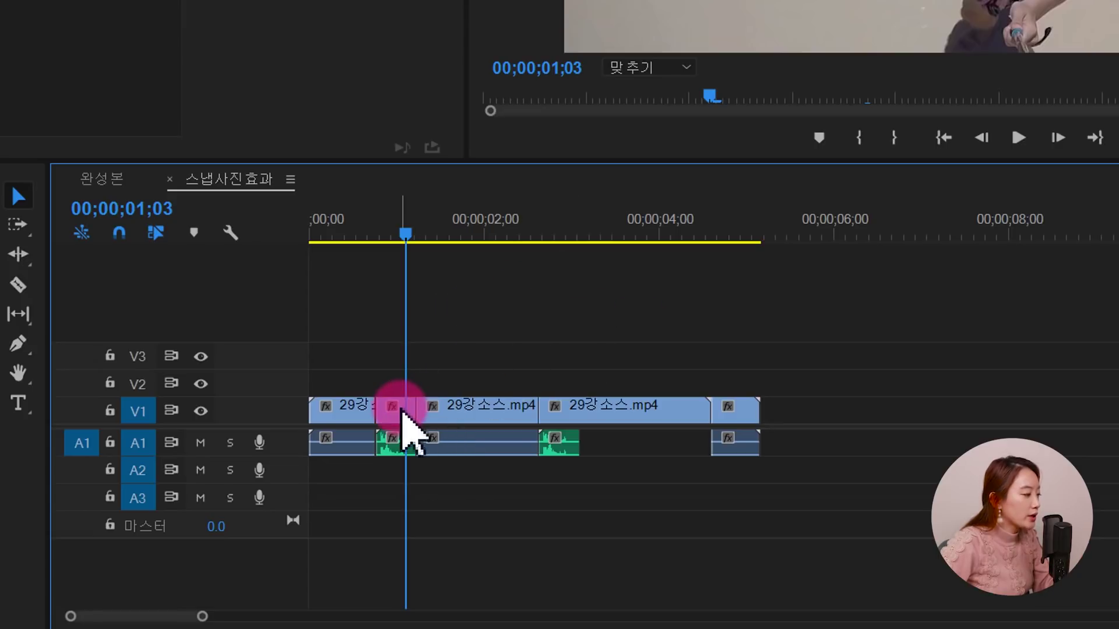
# Step: Try moving the following clips away, lengthening the first freeze-frame segment and closing the gap, and undo it all
pyautogui.moveTo(402, 413); pyautogui.dragTo(499, 510)
pyautogui.moveTo(457, 425); pyautogui.dragTo(728, 417)
pyautogui.moveTo(413, 407); pyautogui.dragTo(526, 408)
pyautogui.moveTo(1025, 380); pyautogui.dragTo(756, 489)
pyautogui.moveTo(775, 429); pyautogui.dragTo(615, 430)
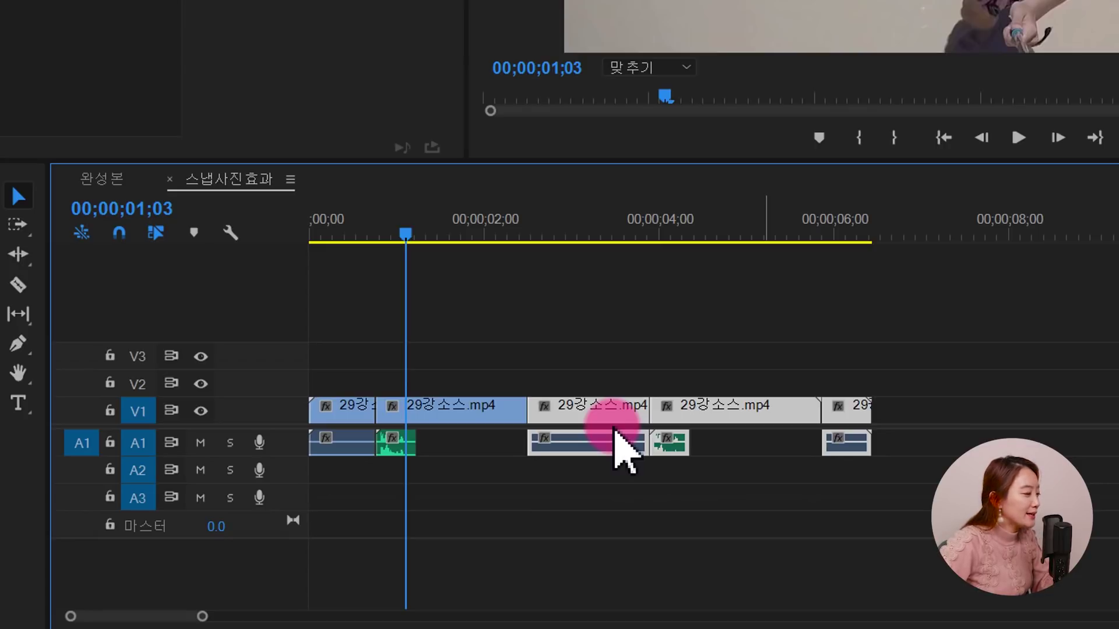
pyautogui.hotkey('ctrl', 'z')
pyautogui.hotkey('ctrl', 'z')
pyautogui.hotkey('ctrl', 'z')
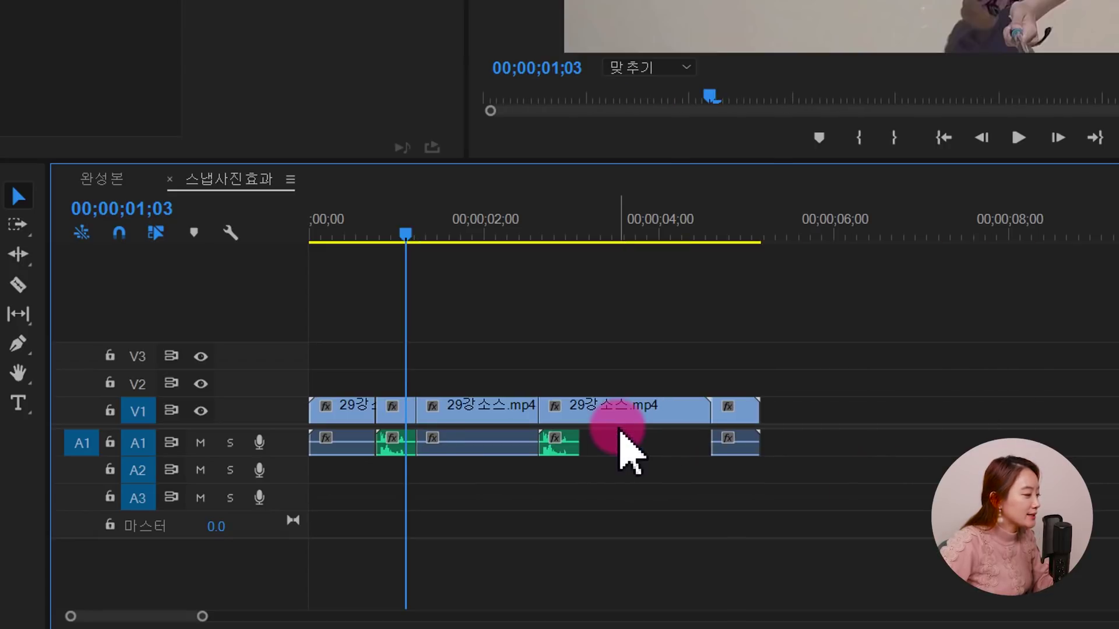
# Step: Ripple-extend the end of the first freeze-frame segment to a little past 00;00;02;00
pyautogui.click(408, 411)
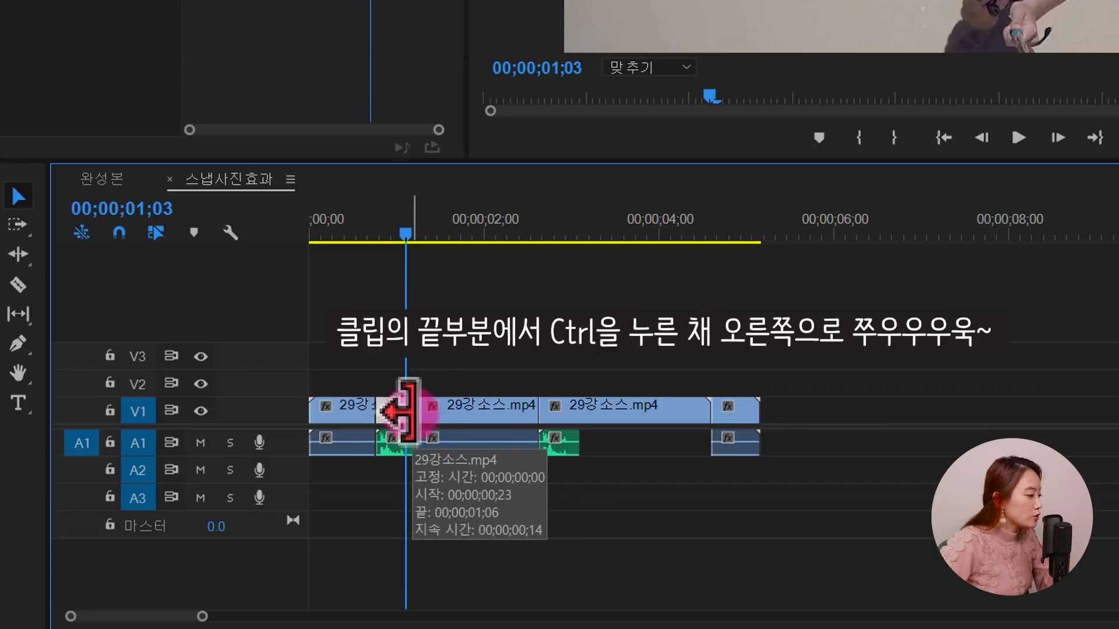
pyautogui.press('ctrl')
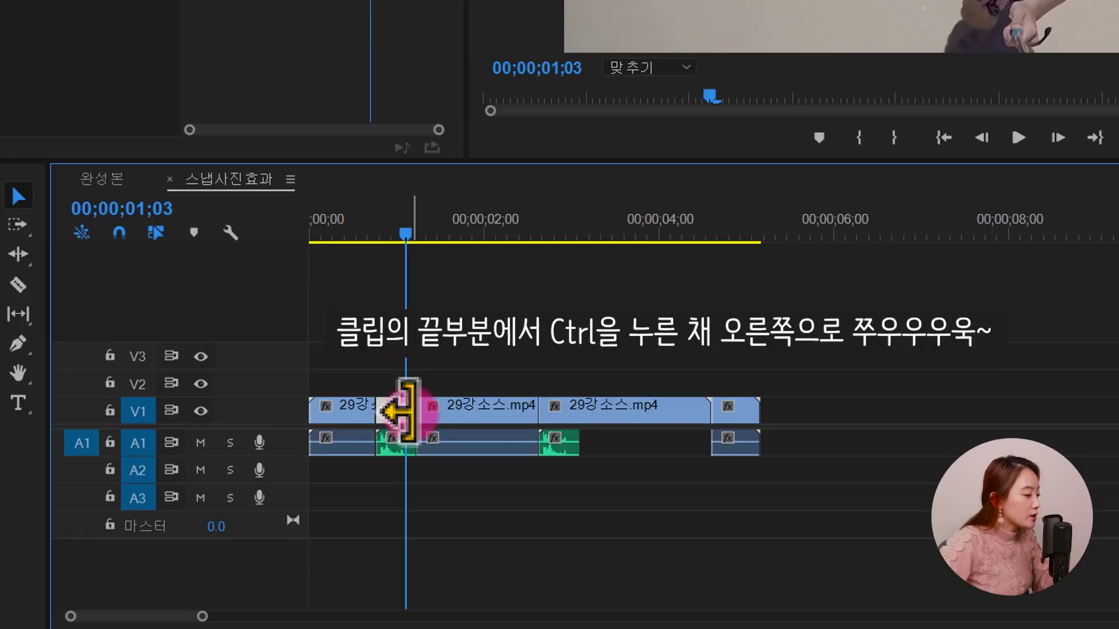
pyautogui.moveTo(410, 411); pyautogui.dragTo(506, 412)
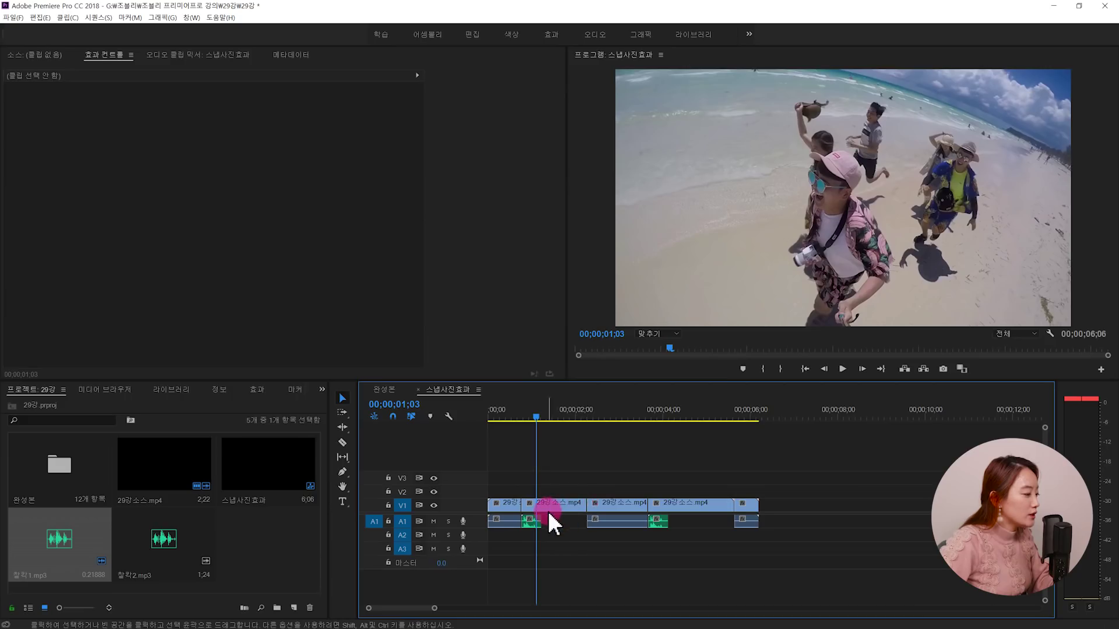
# Step: Ripple-trim both freeze-frame segments on V1 to about the end of their 찰칵1.mp3 shutter sounds
pyautogui.moveTo(414, 257)
pyautogui.mouseDown()
pyautogui.moveTo(371, 249)
pyautogui.moveTo(401, 255)
pyautogui.mouseUp()
pyautogui.moveTo(590, 505); pyautogui.dragTo(538, 507)
pyautogui.moveTo(533, 507); pyautogui.dragTo(531, 507)
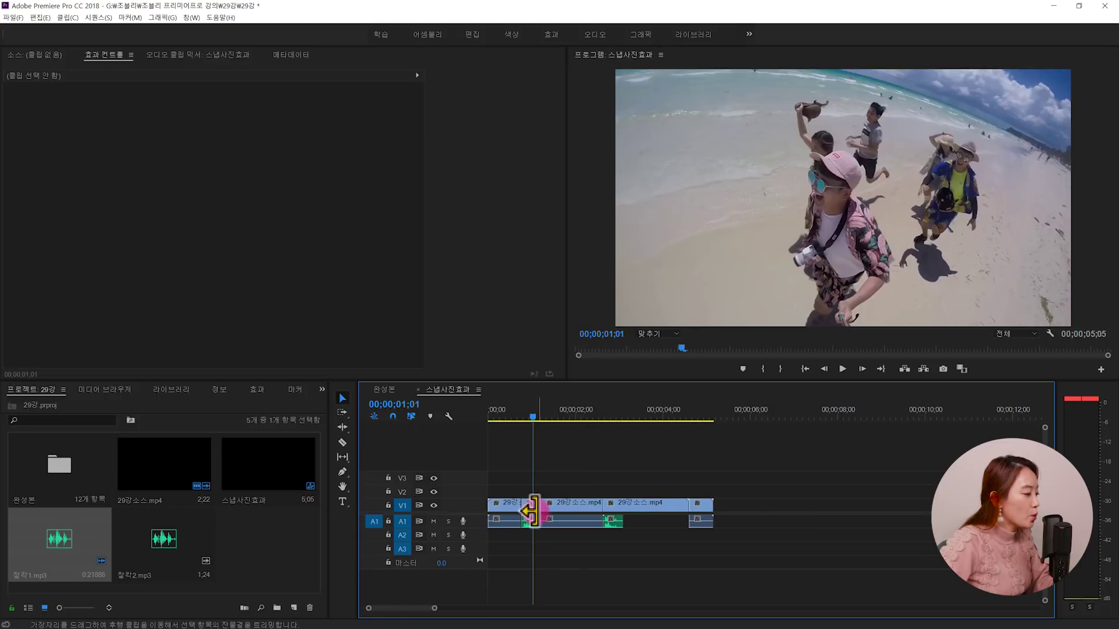
pyautogui.moveTo(586, 415); pyautogui.dragTo(616, 420)
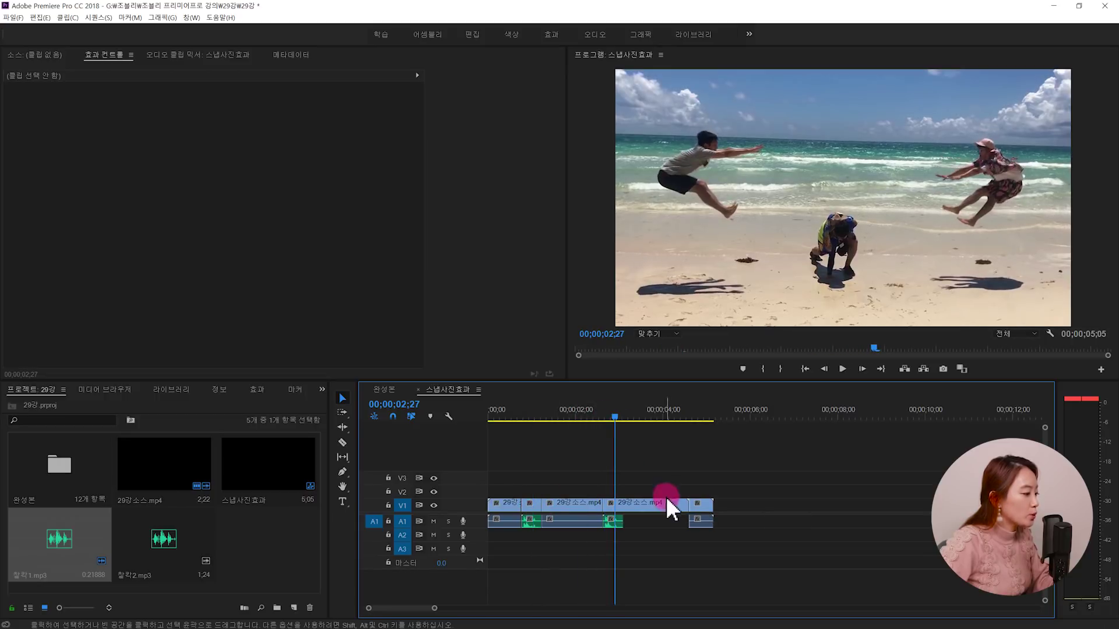
pyautogui.moveTo(688, 505); pyautogui.dragTo(616, 517)
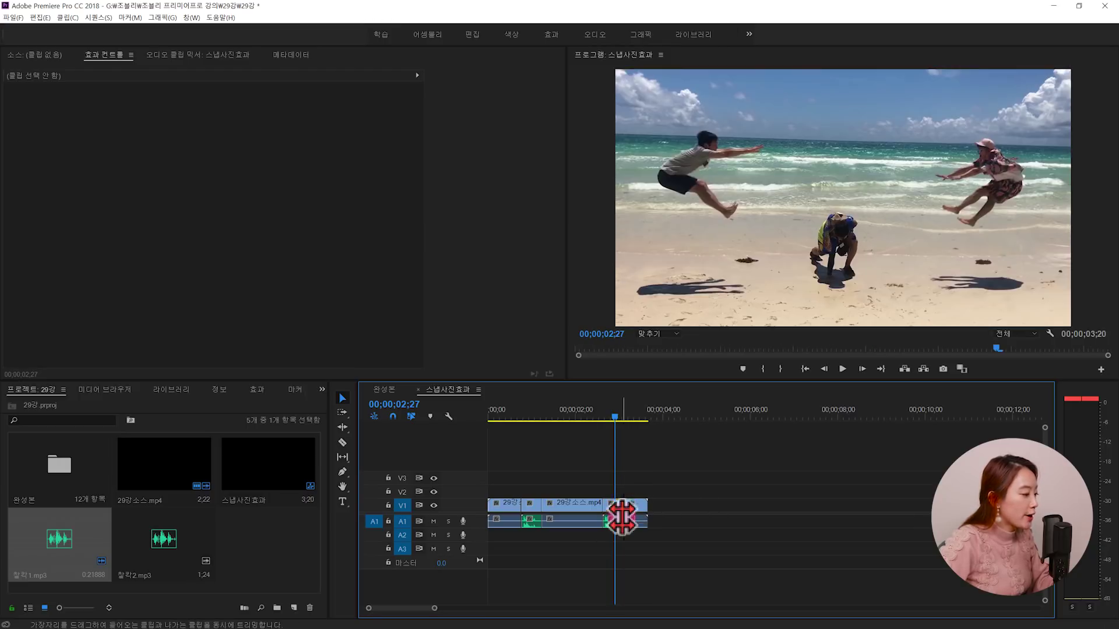
# Step: Play back the snapshot sequence to check the freeze frames with their shutter sounds, and return the playhead to 00;00;00;19
pyautogui.moveTo(502, 415); pyautogui.dragTo(530, 431)
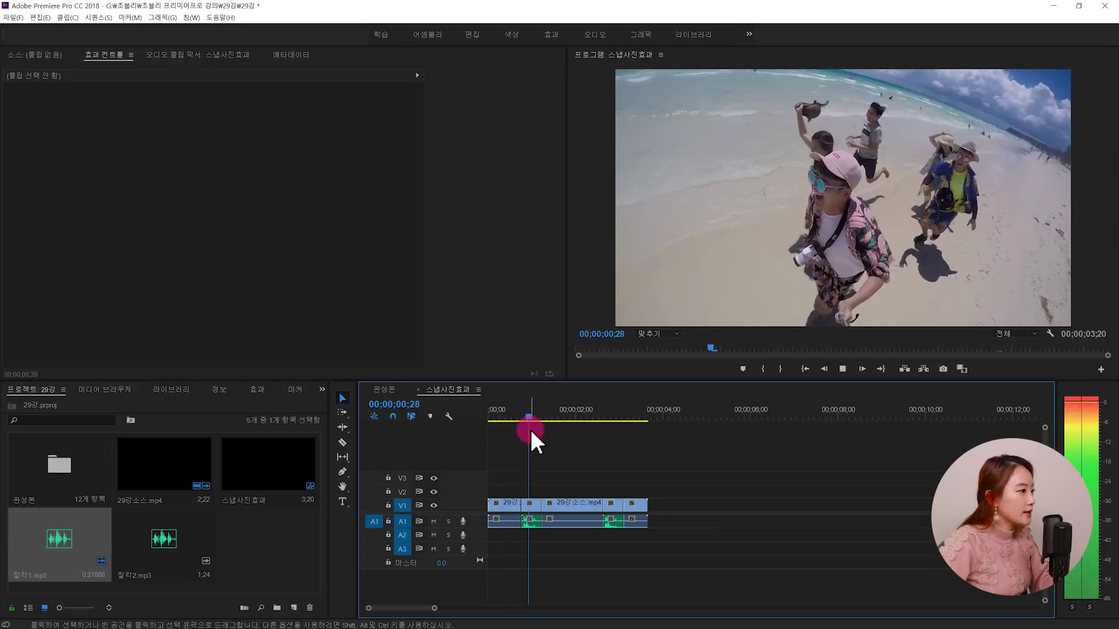
pyautogui.press('space')
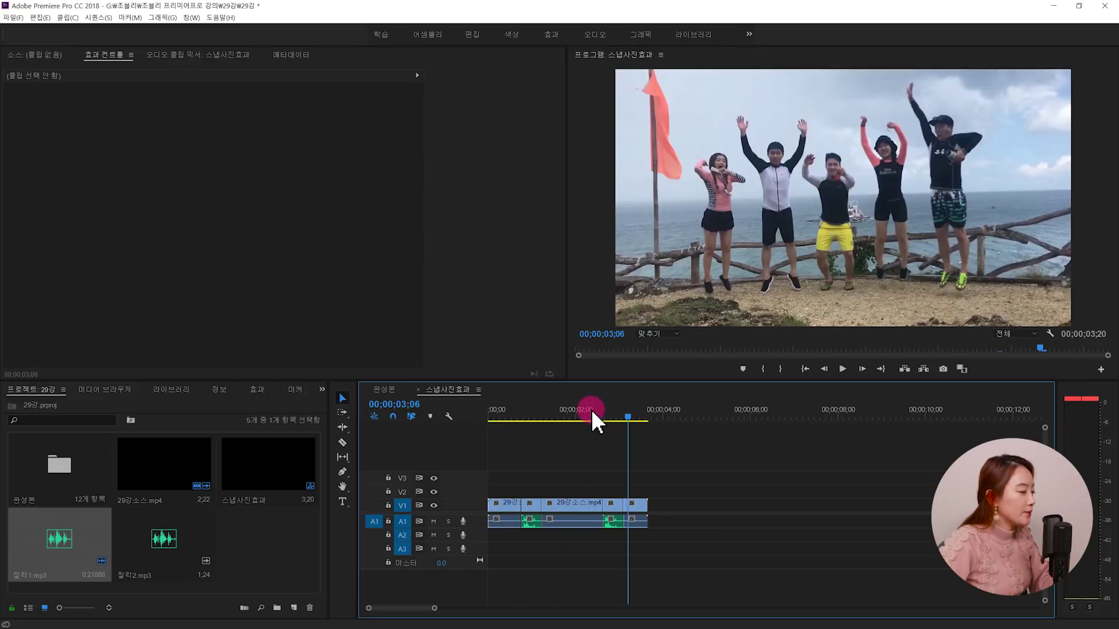
pyautogui.moveTo(593, 410); pyautogui.dragTo(524, 484)
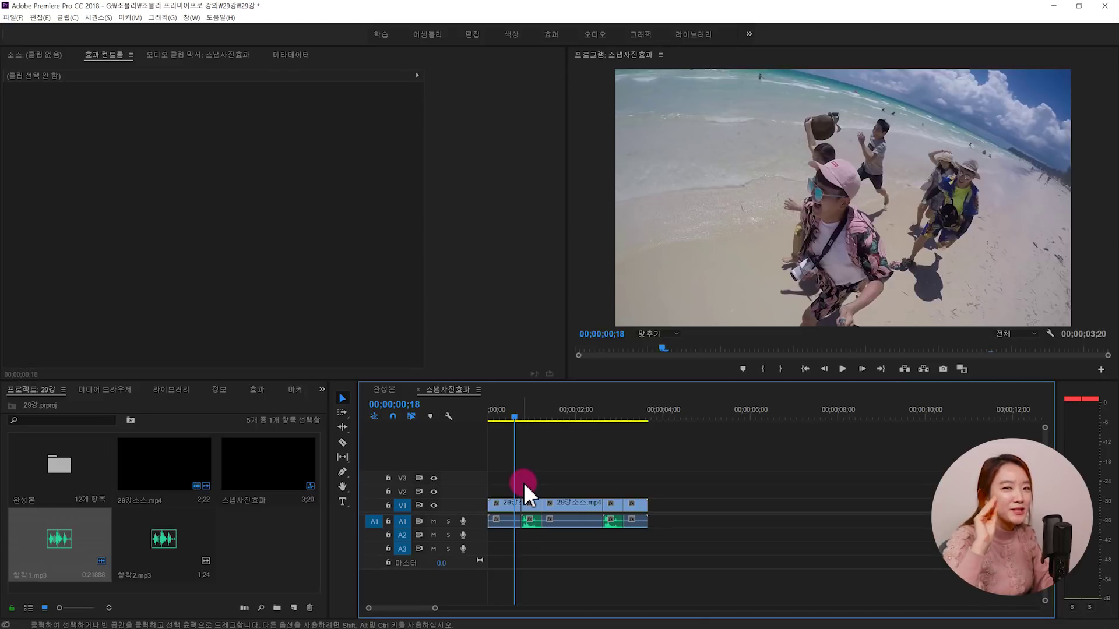
pyautogui.press('space')
pyautogui.press('space')
pyautogui.moveTo(532, 417); pyautogui.dragTo(517, 420)
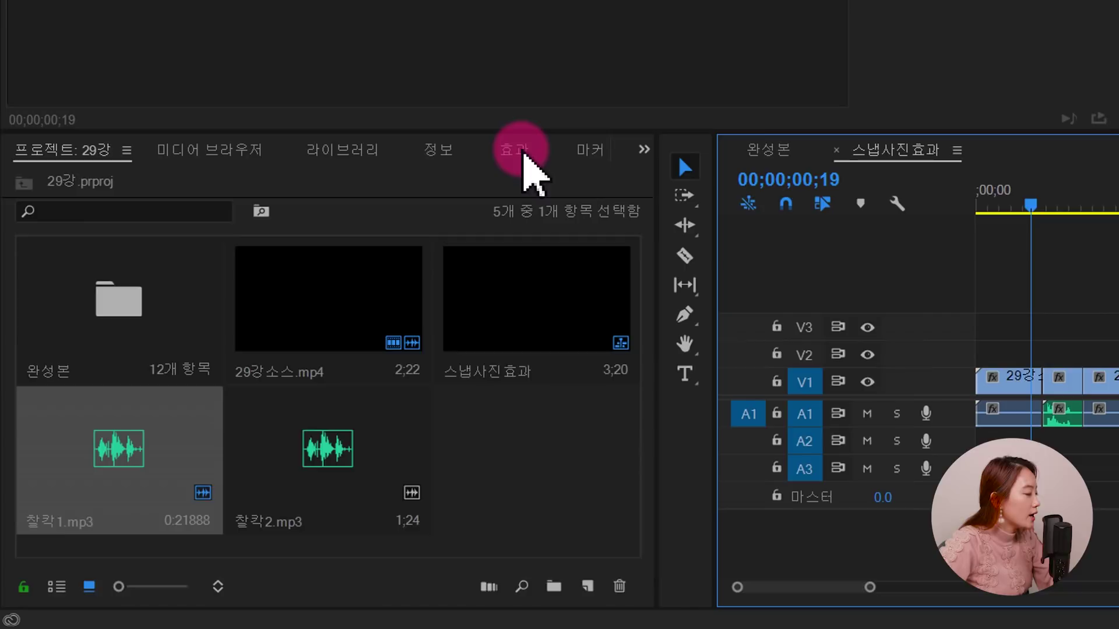
# Step: Apply the 흰색으로 물들이기 (Dip to White) transition at the start of the first freeze-frame segment and play back the flash
pyautogui.click(256, 389)
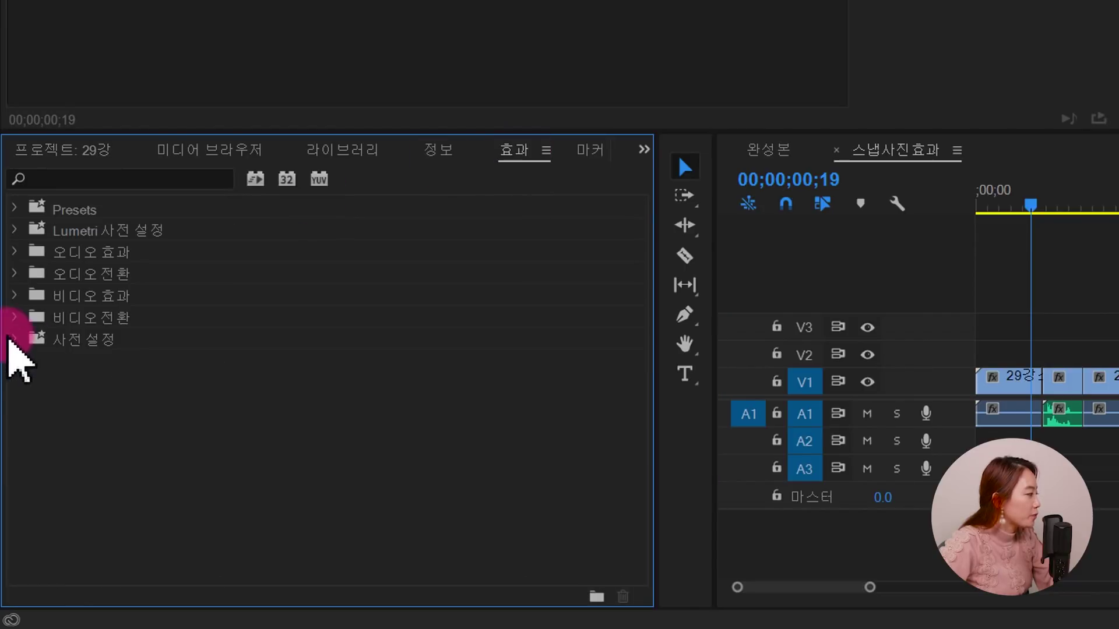
pyautogui.click(14, 319)
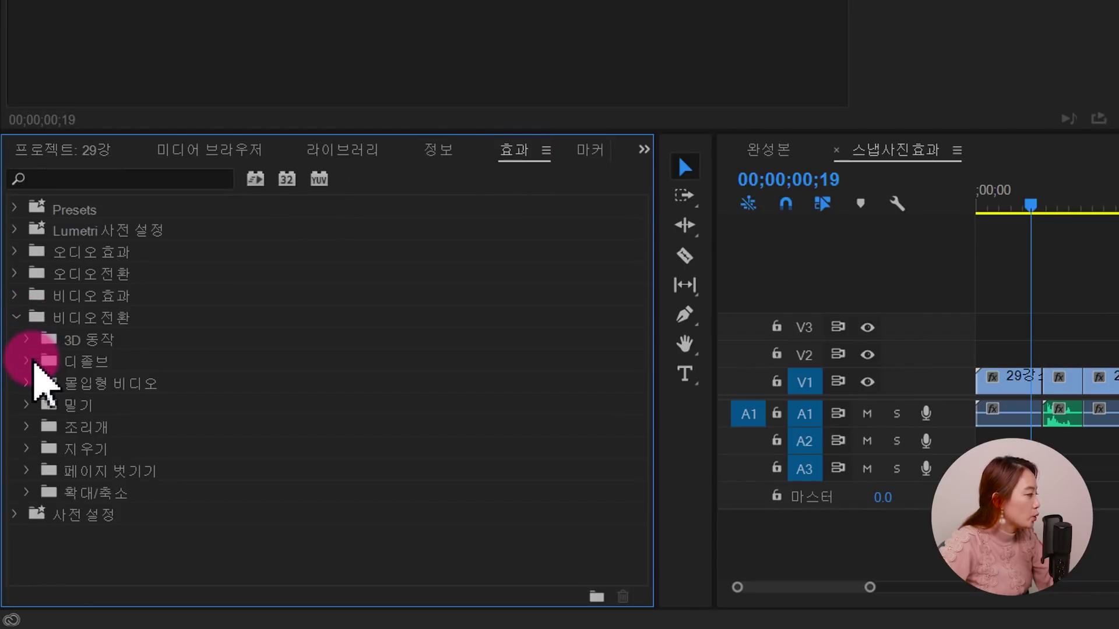
pyautogui.click(26, 362)
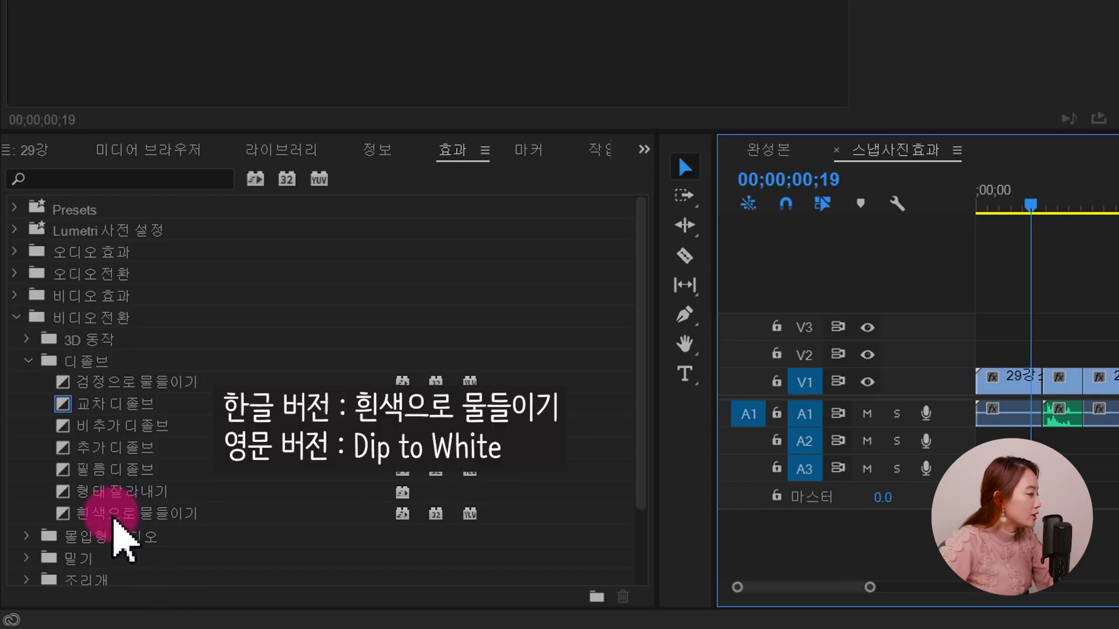
pyautogui.click(120, 518)
pyautogui.moveTo(120, 518); pyautogui.dragTo(1059, 382)
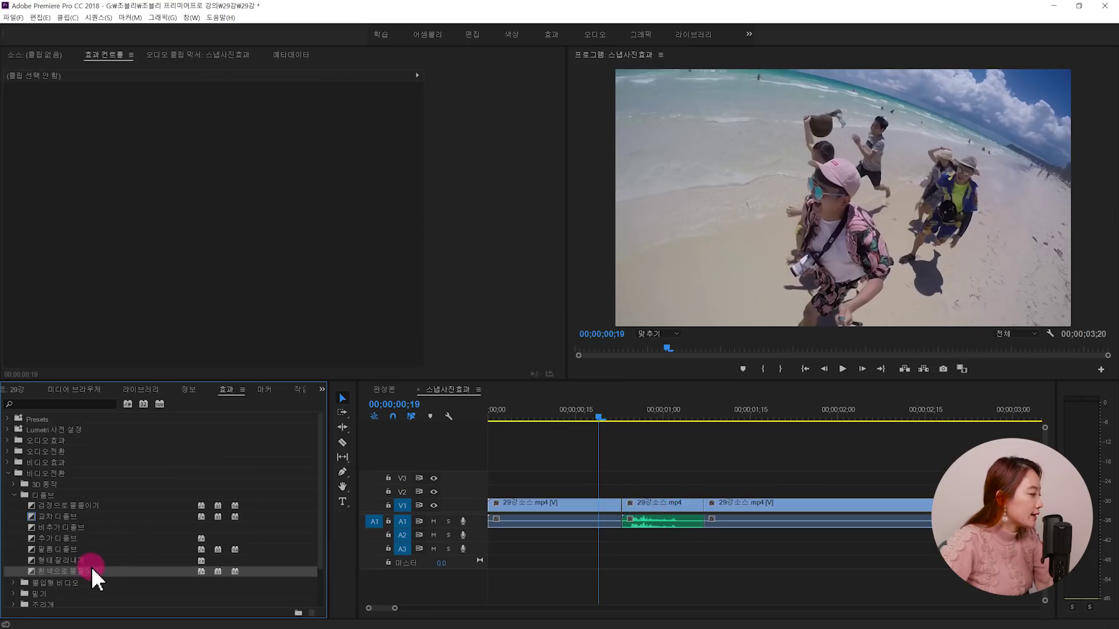
pyautogui.moveTo(91, 567); pyautogui.dragTo(622, 503)
pyautogui.click(522, 410)
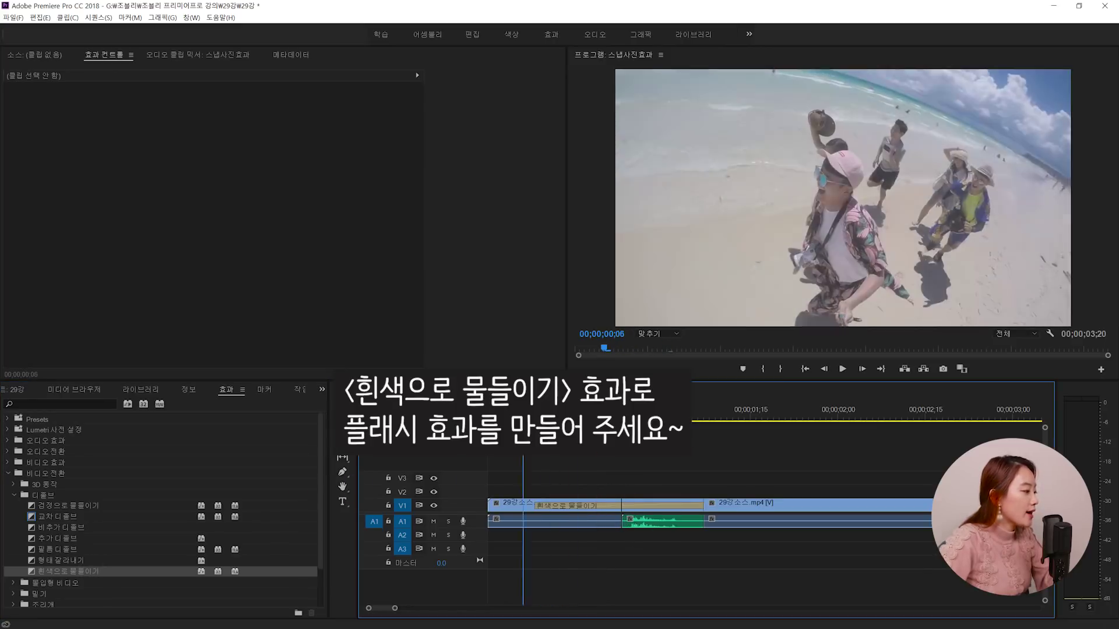
pyautogui.press('space')
pyautogui.press('space')
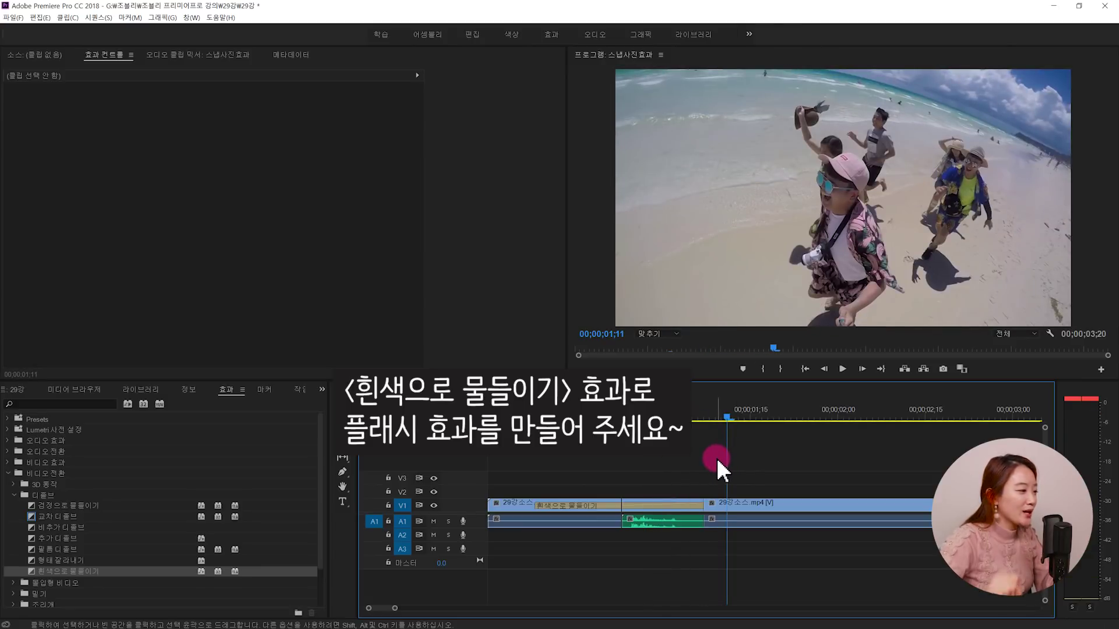
# Step: Shorten the first 흰색으로 물들이기 transition to 5 frames and play the flash back again
pyautogui.click(544, 504)
pyautogui.moveTo(545, 505); pyautogui.dragTo(600, 502)
pyautogui.press('-')
pyautogui.moveTo(582, 434); pyautogui.dragTo(519, 421)
pyautogui.press('space')
pyautogui.click(527, 408)
# Step: Switch to the 완성본 sequence and play it back to review the finished snapshot effect
pyautogui.hotkey('shift', ',')
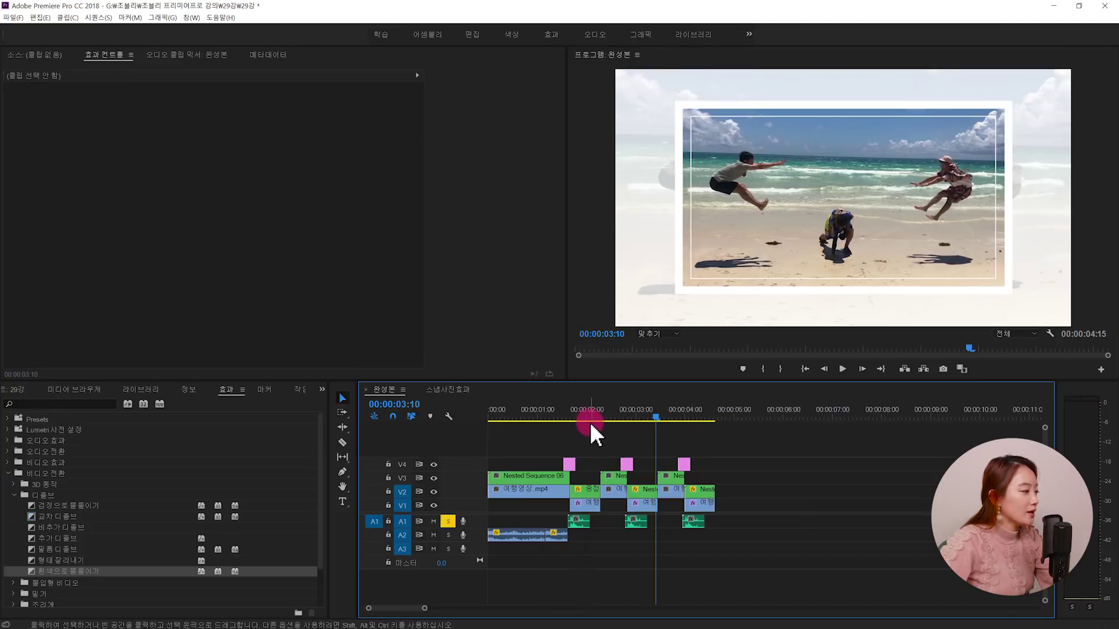
pyautogui.moveTo(596, 414); pyautogui.dragTo(543, 442)
pyautogui.press('space')
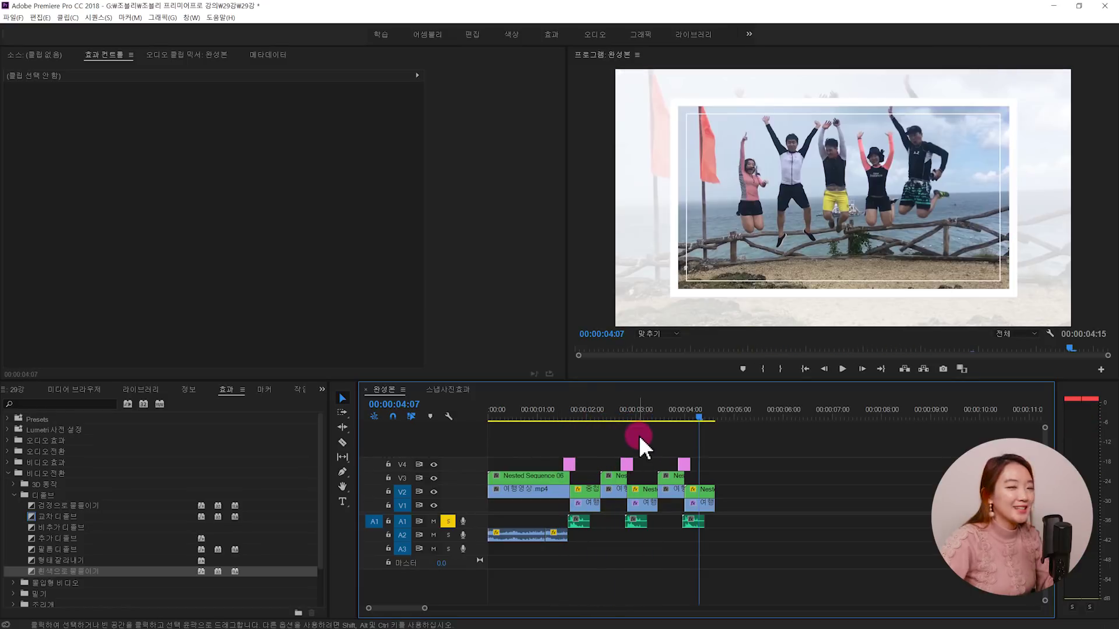
pyautogui.press('space')
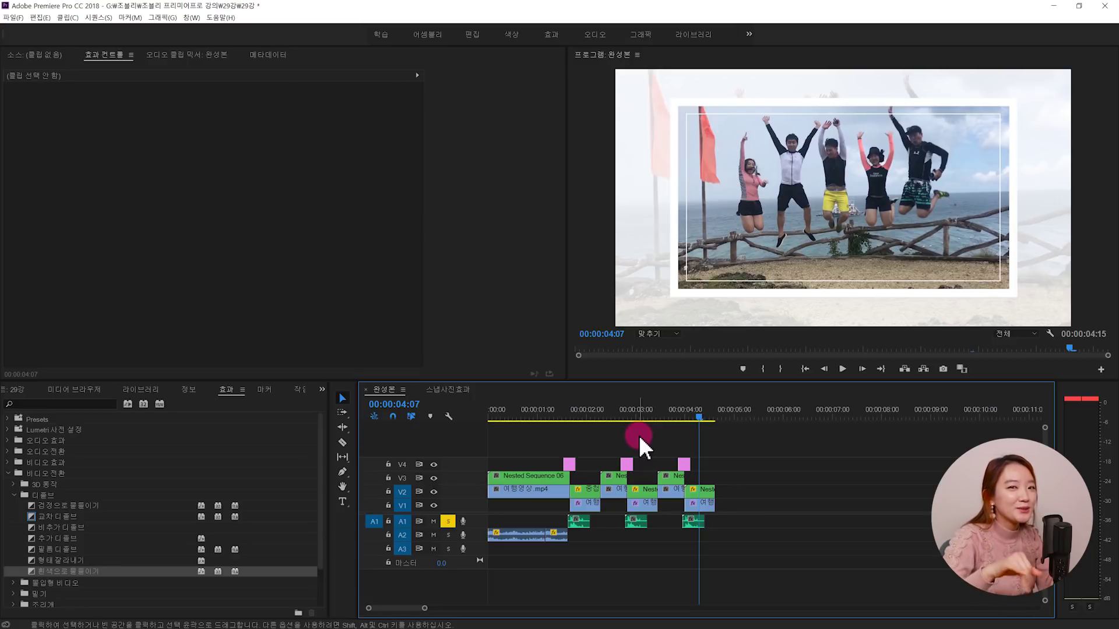
# Step: At 00:00:04:07 in 완성본, hide track V2 to examine the background image on V1, and show V2 again
pyautogui.moveTo(682, 412)
pyautogui.mouseDown()
pyautogui.moveTo(697, 425)
pyautogui.moveTo(677, 423)
pyautogui.moveTo(700, 423)
pyautogui.mouseUp()
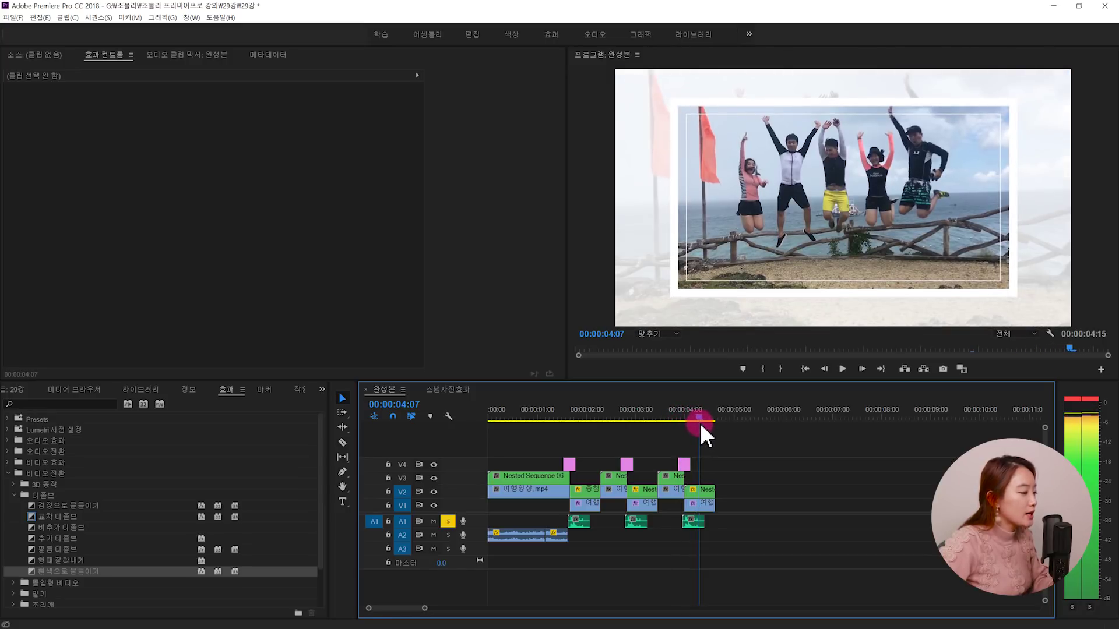
pyautogui.click(704, 495)
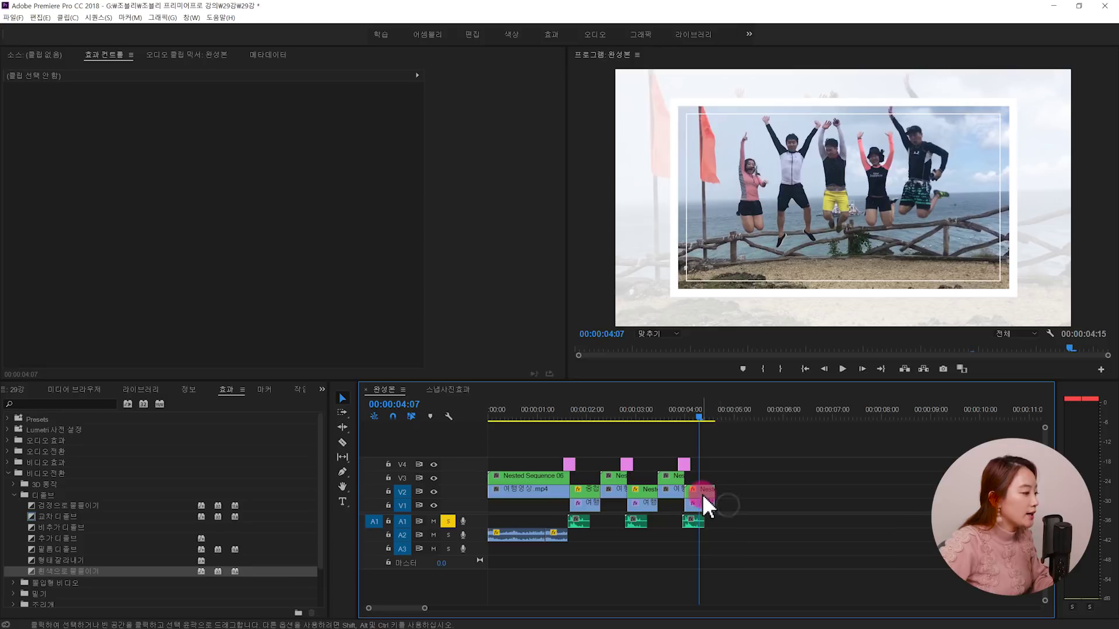
pyautogui.click(434, 492)
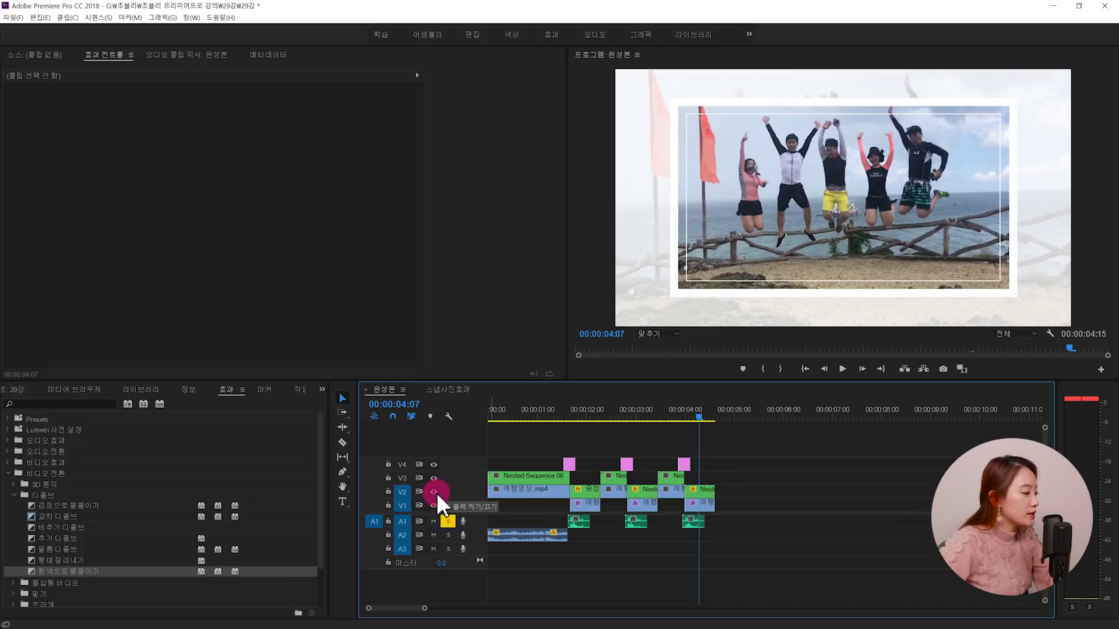
pyautogui.click(435, 492)
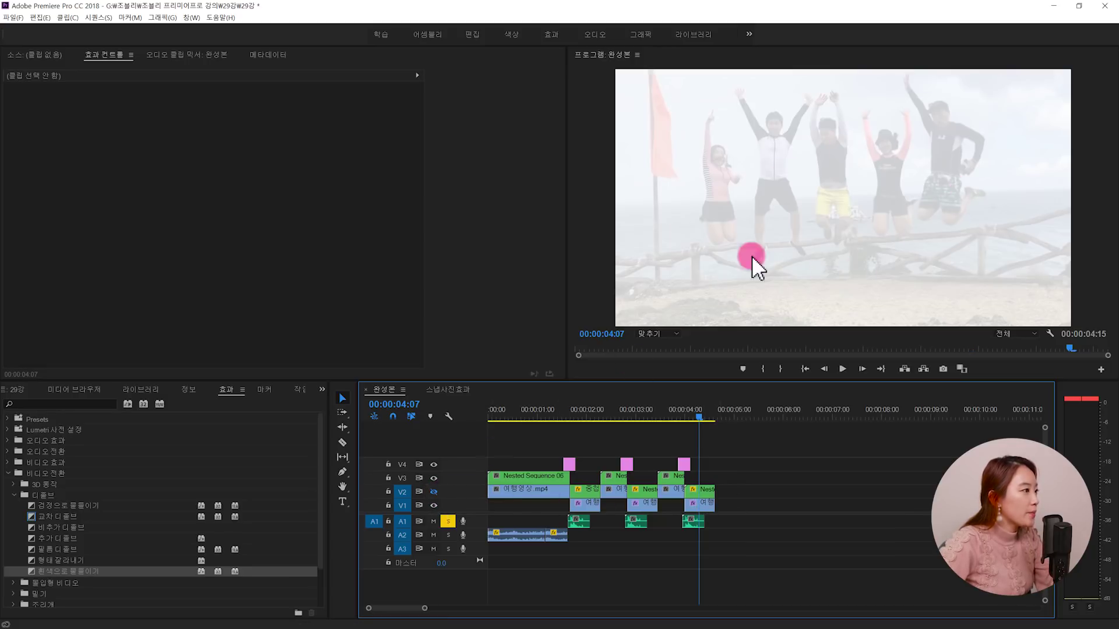
pyautogui.click(449, 525)
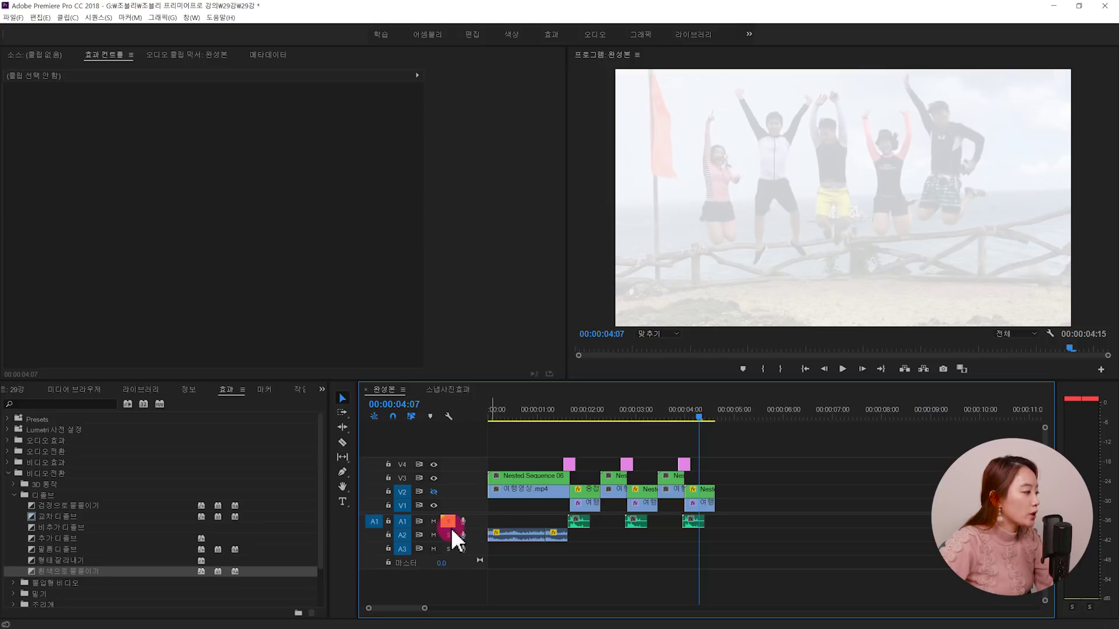
pyautogui.click(437, 491)
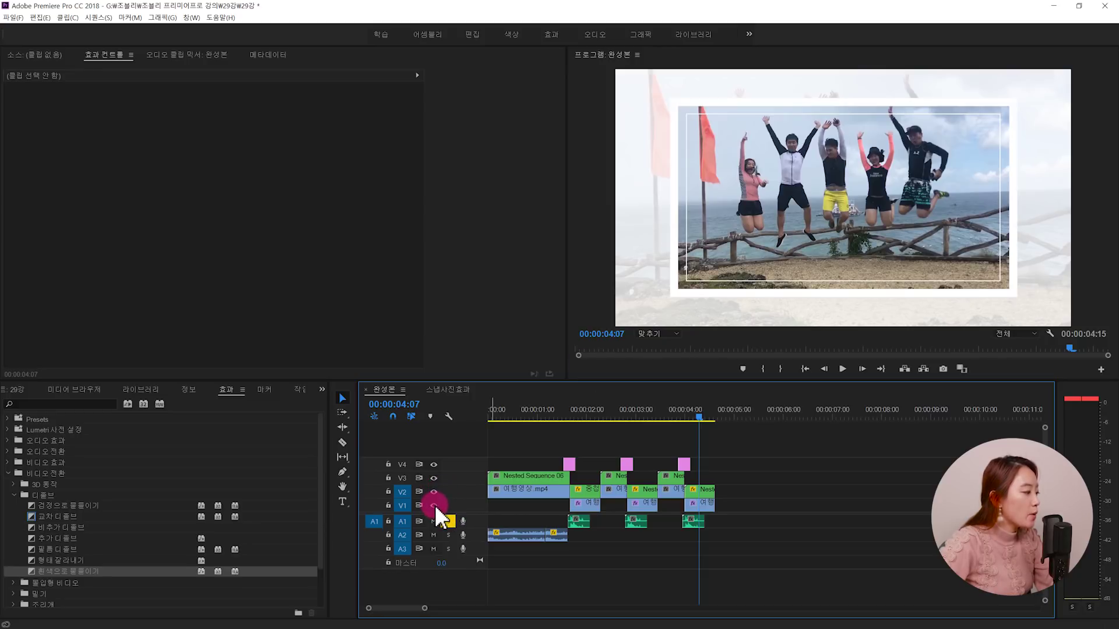
# Step: Hide V1 to examine the framed photo on V2, restore it, recheck the background with V2 hidden, and show both tracks
pyautogui.click(434, 505)
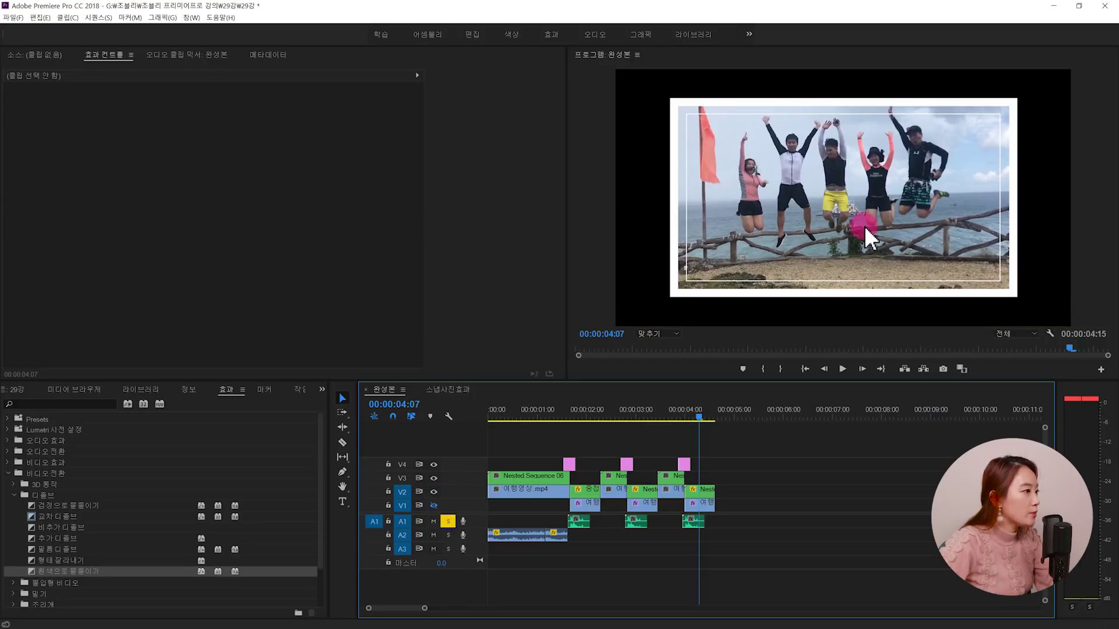
pyautogui.click(688, 418)
pyautogui.moveTo(688, 424); pyautogui.dragTo(695, 423)
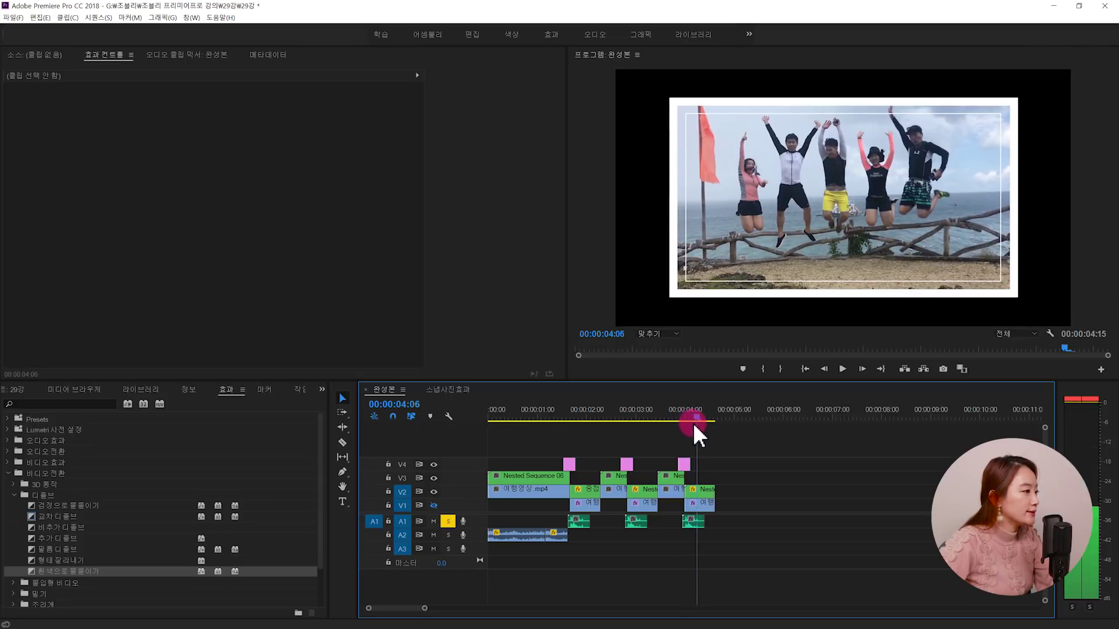
pyautogui.click(801, 226)
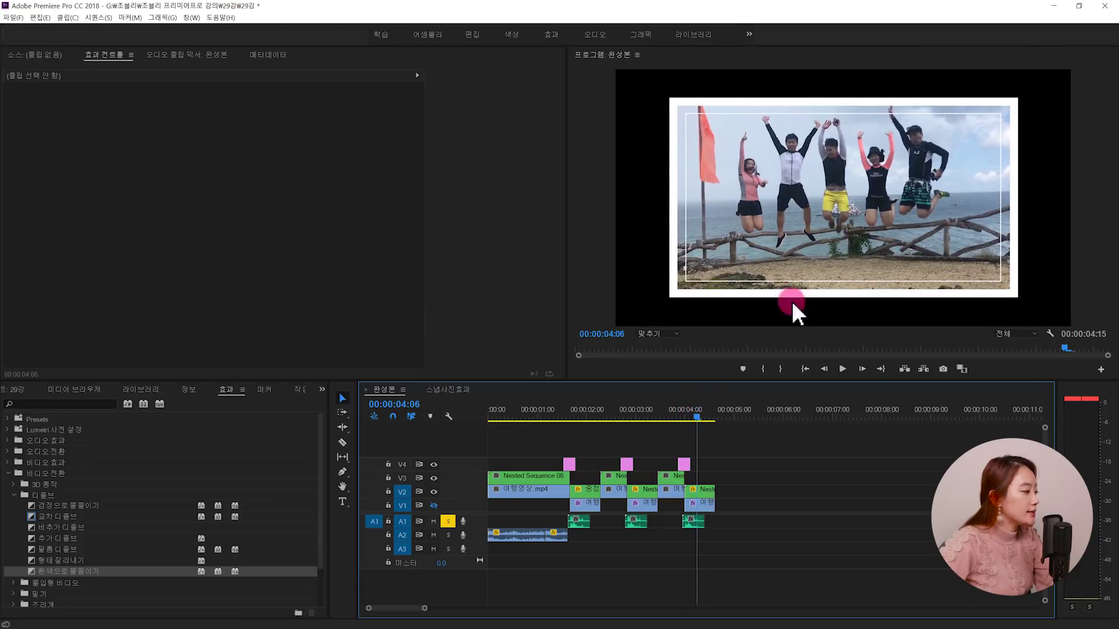
pyautogui.click(434, 505)
pyautogui.click(435, 491)
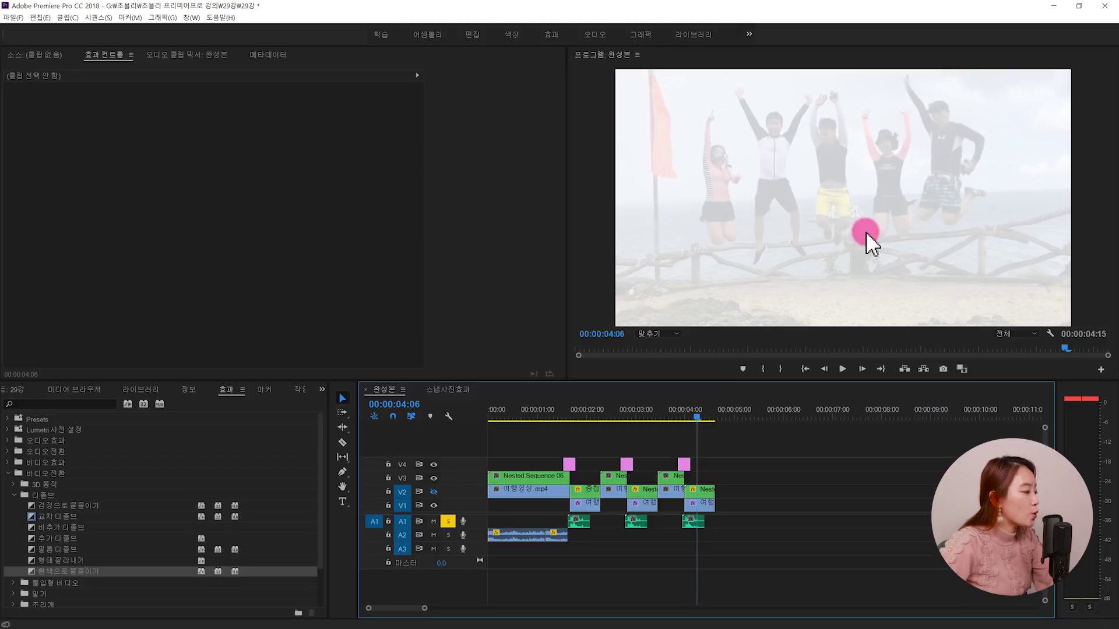
pyautogui.click(435, 491)
# Step: Return to the 스냅사진효과 sequence and delete the 흰색으로 물들이기 transitions before both freeze-frame segments
pyautogui.click(458, 388)
pyautogui.click(554, 505)
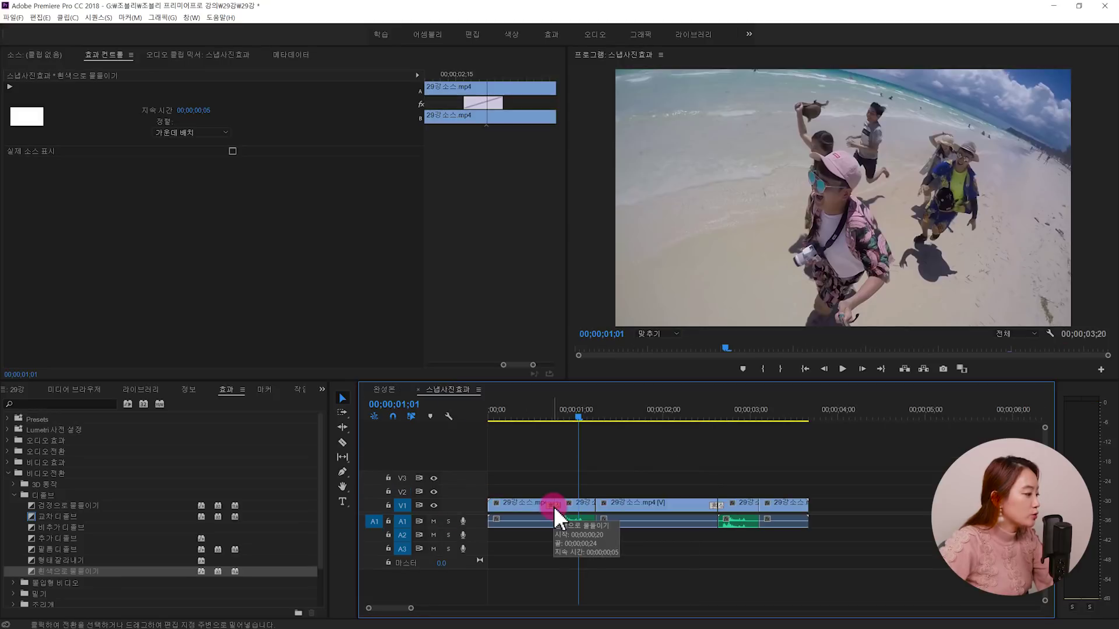
pyautogui.click(554, 506)
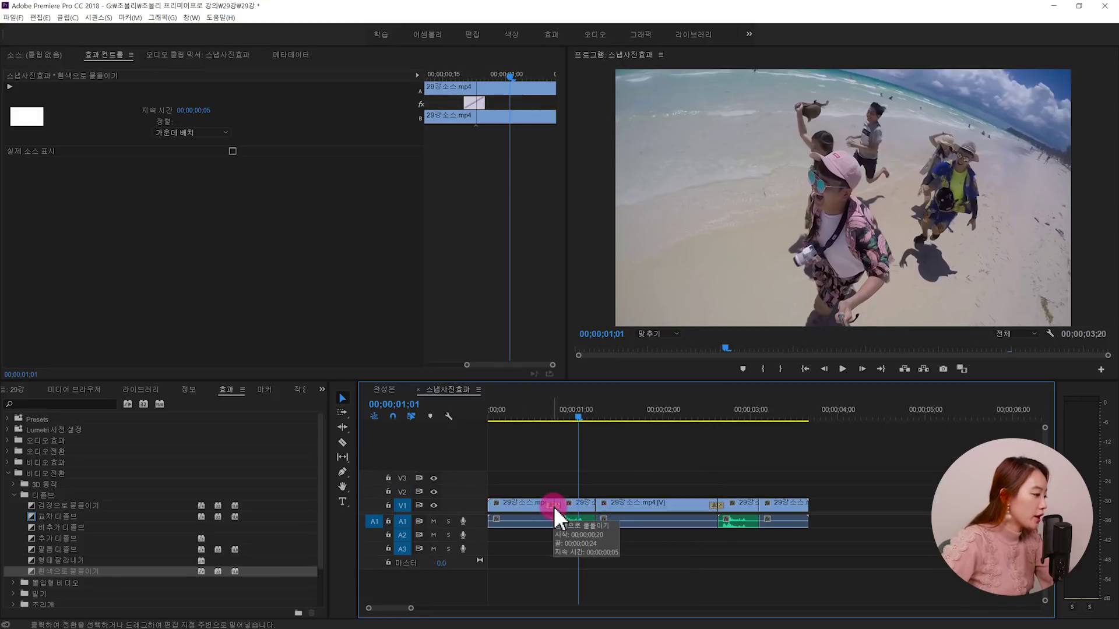
pyautogui.moveTo(554, 505); pyautogui.dragTo(722, 507)
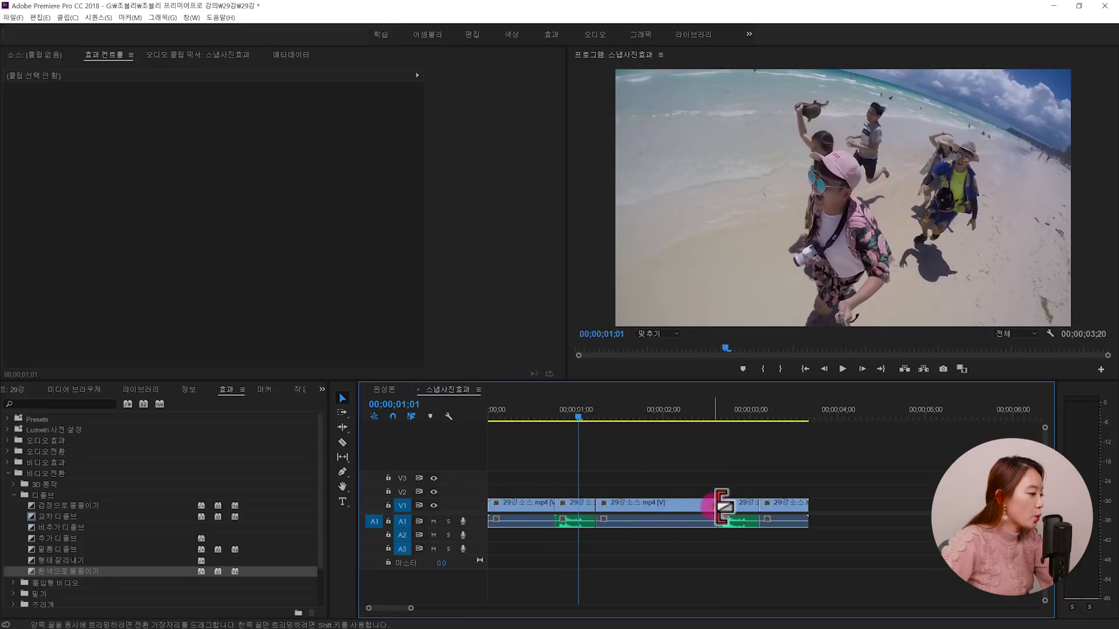
pyautogui.click(723, 506)
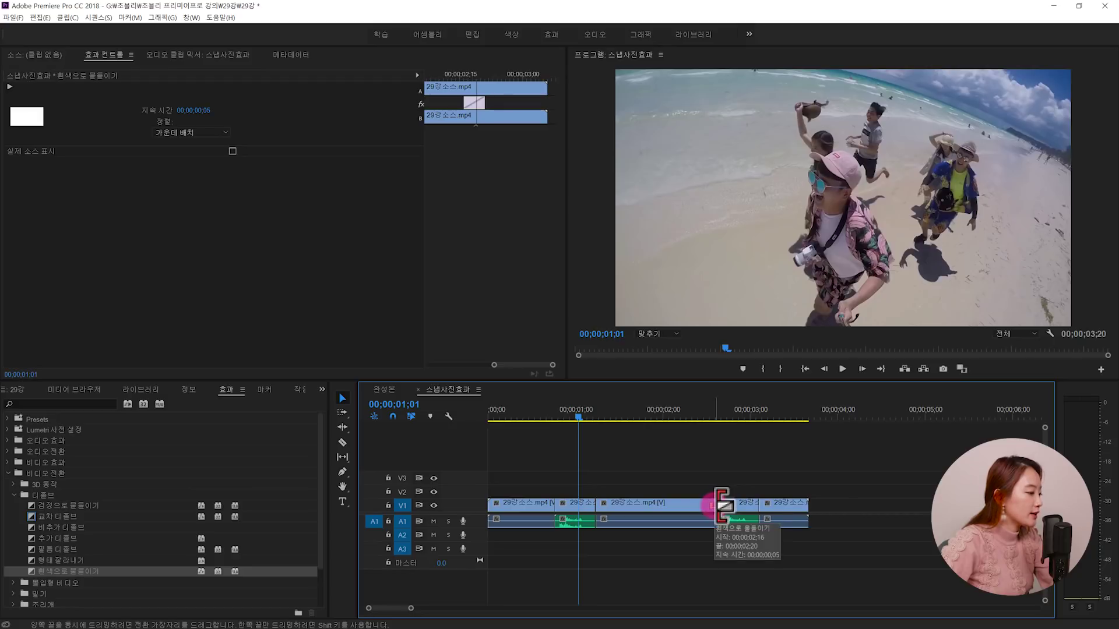
pyautogui.press('Delete')
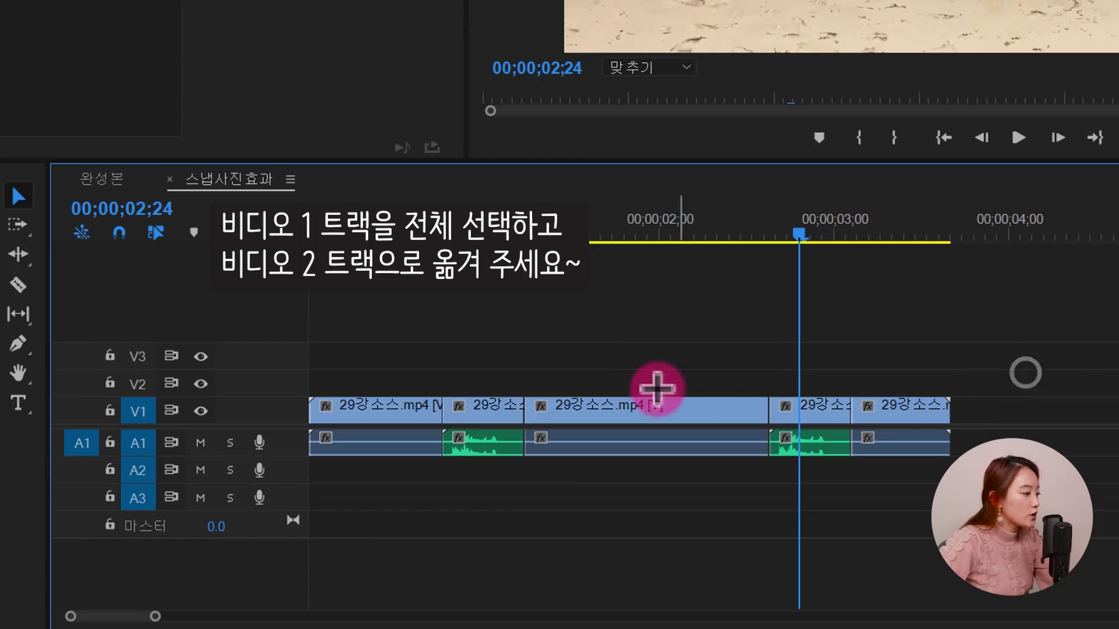
# Step: Move all V1 clips up to V2 and duplicate the second freeze-frame segment onto V1 directly below the original
pyautogui.moveTo(657, 388); pyautogui.dragTo(415, 396)
pyautogui.click(871, 489)
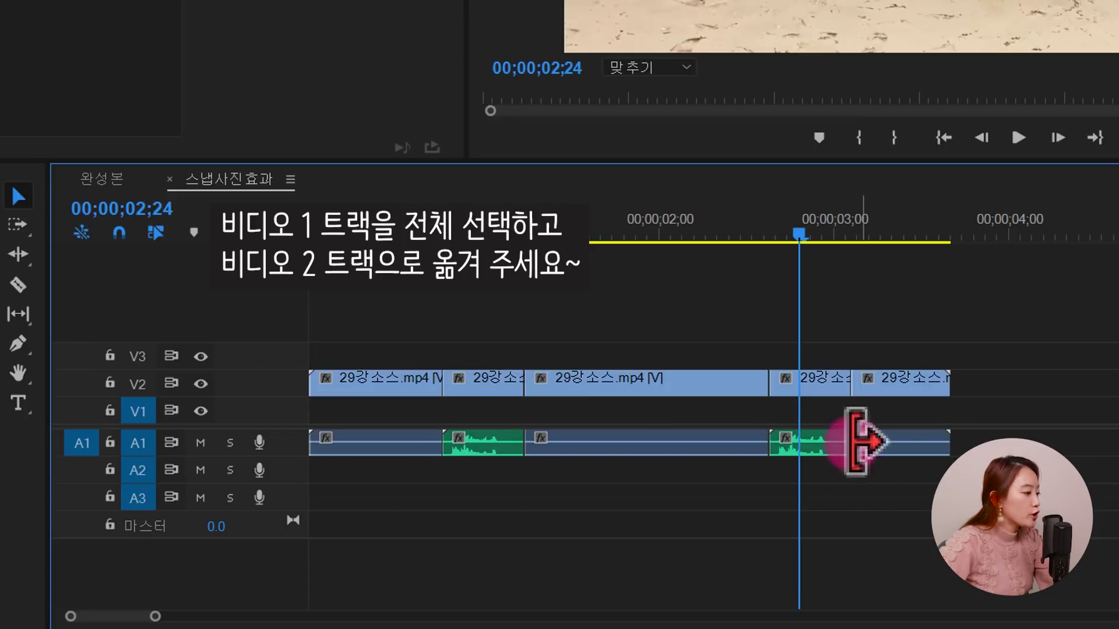
pyautogui.click(834, 384)
pyautogui.click(823, 382)
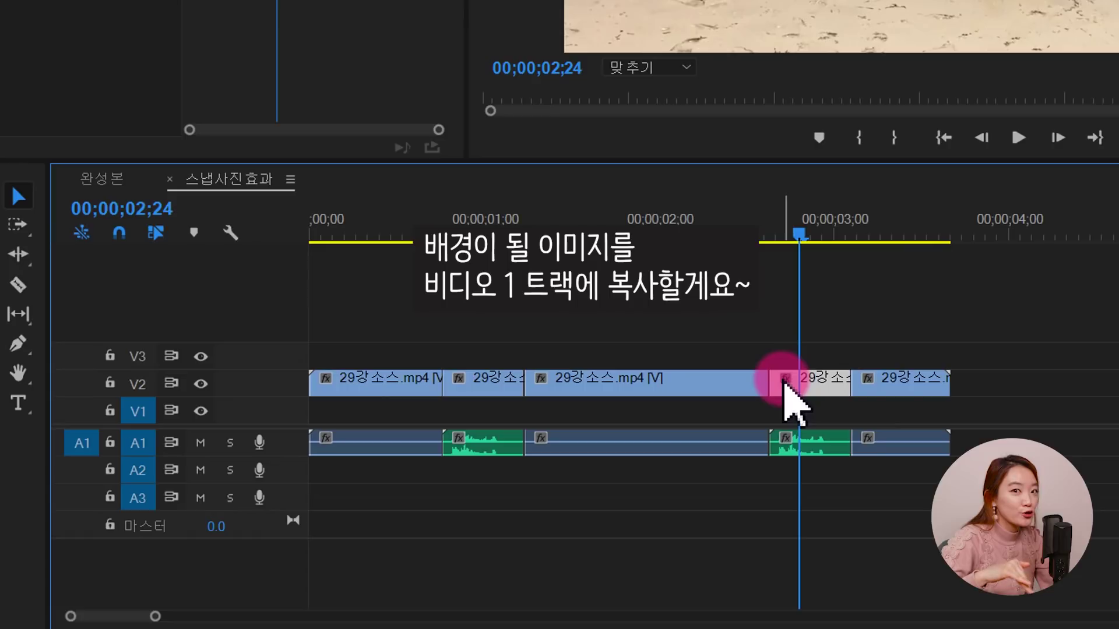
pyautogui.click(825, 348)
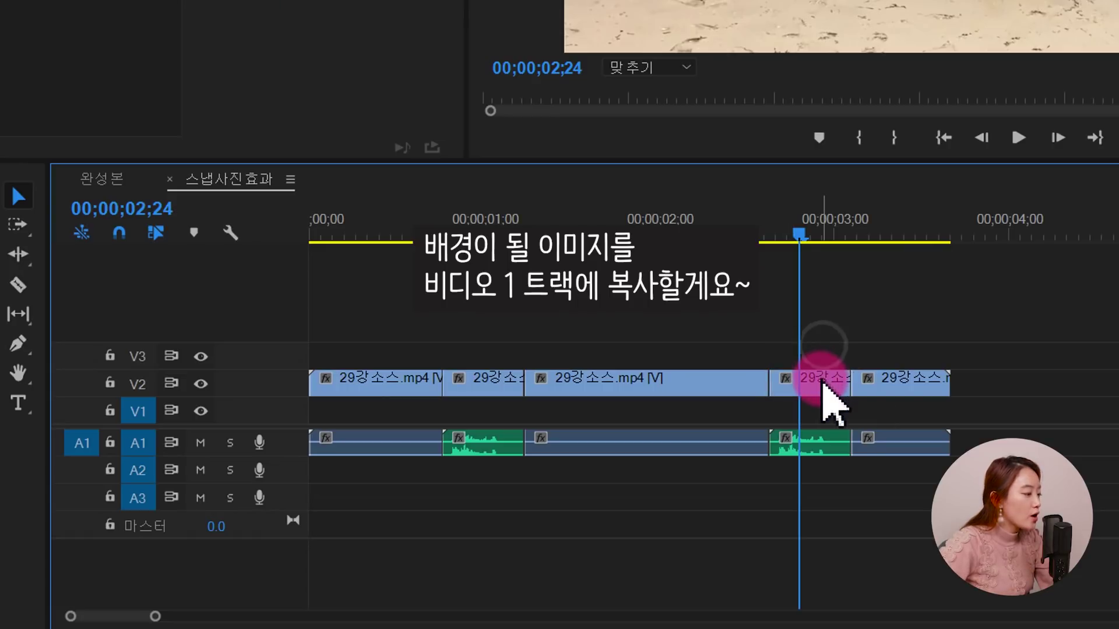
pyautogui.click(820, 381)
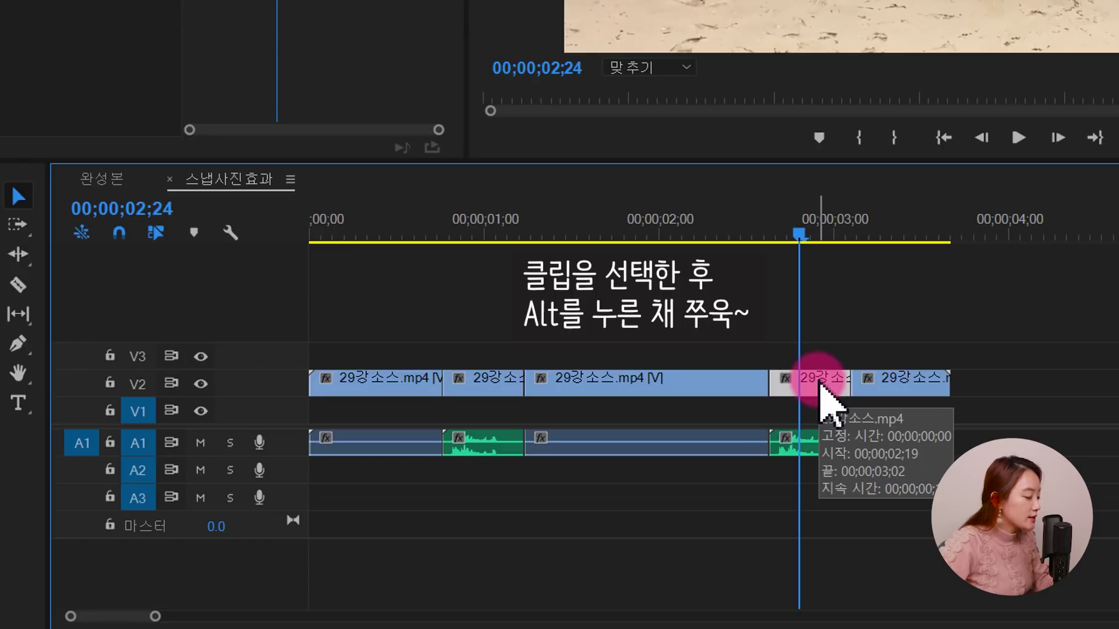
pyautogui.moveTo(821, 383); pyautogui.dragTo(828, 410)
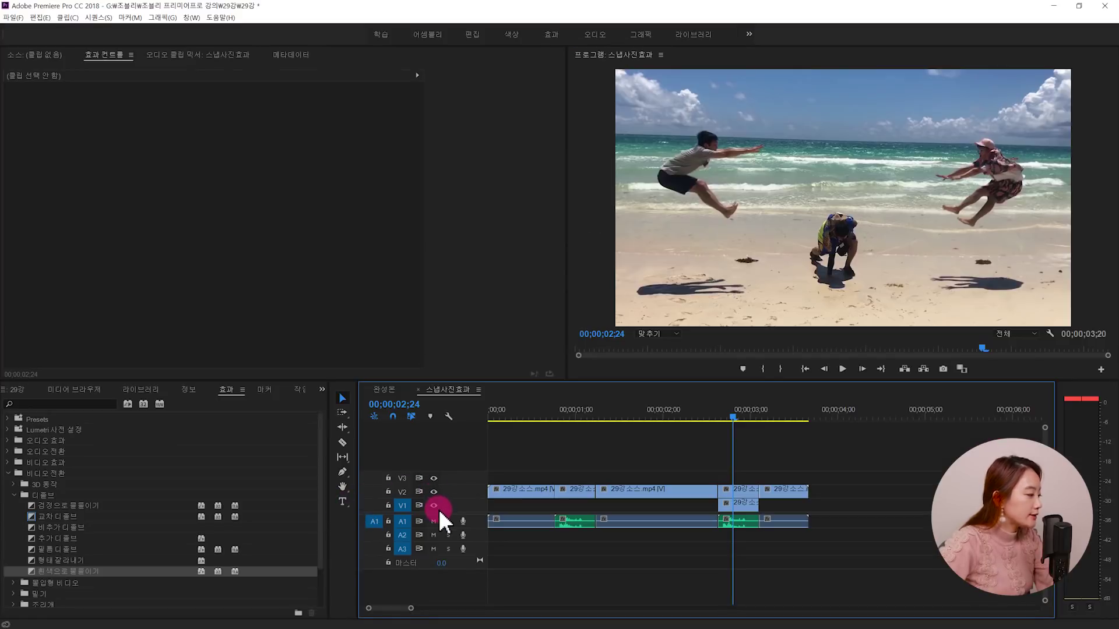
# Step: Hide track V1, nest the second freeze-frame segment on V2 as 사진프레임, and select the nested clip
pyautogui.click(434, 505)
pyautogui.click(739, 491)
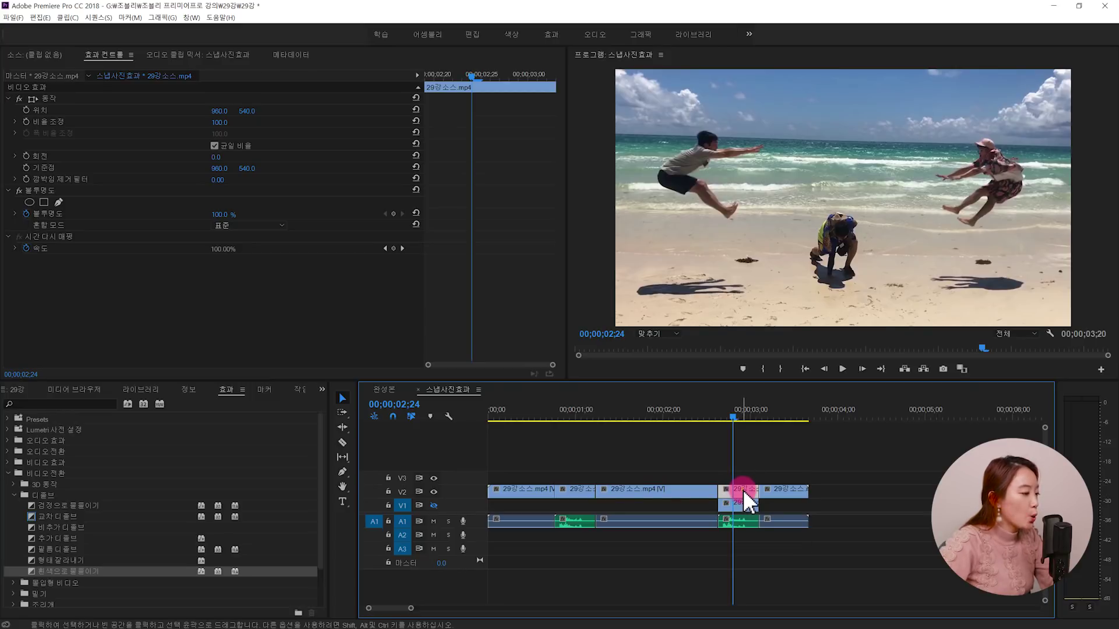
pyautogui.rightClick(743, 490)
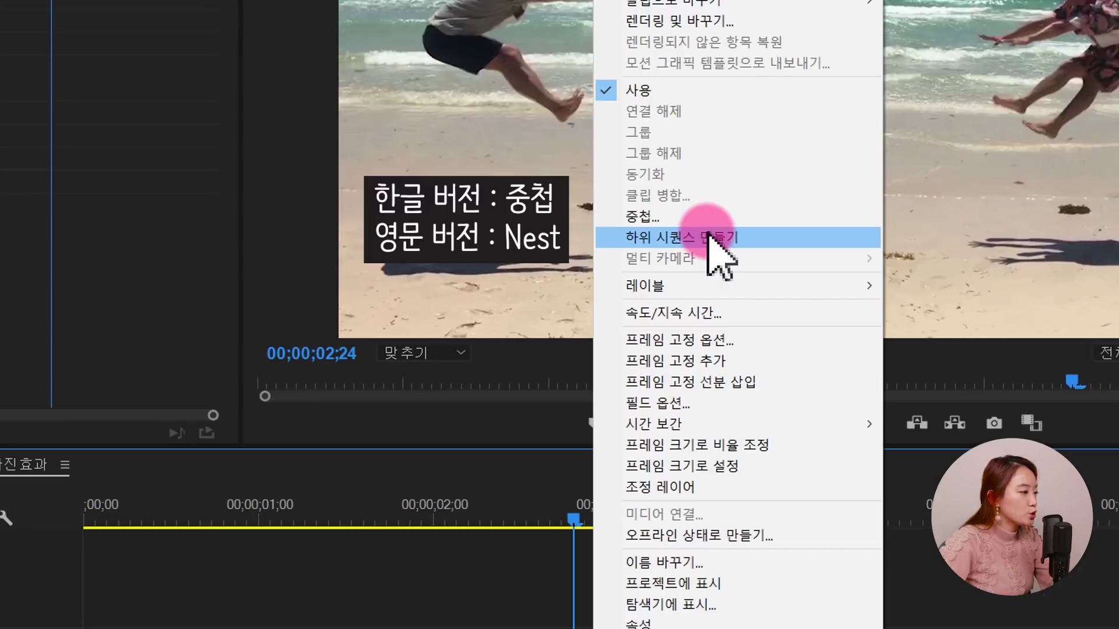
pyautogui.click(704, 223)
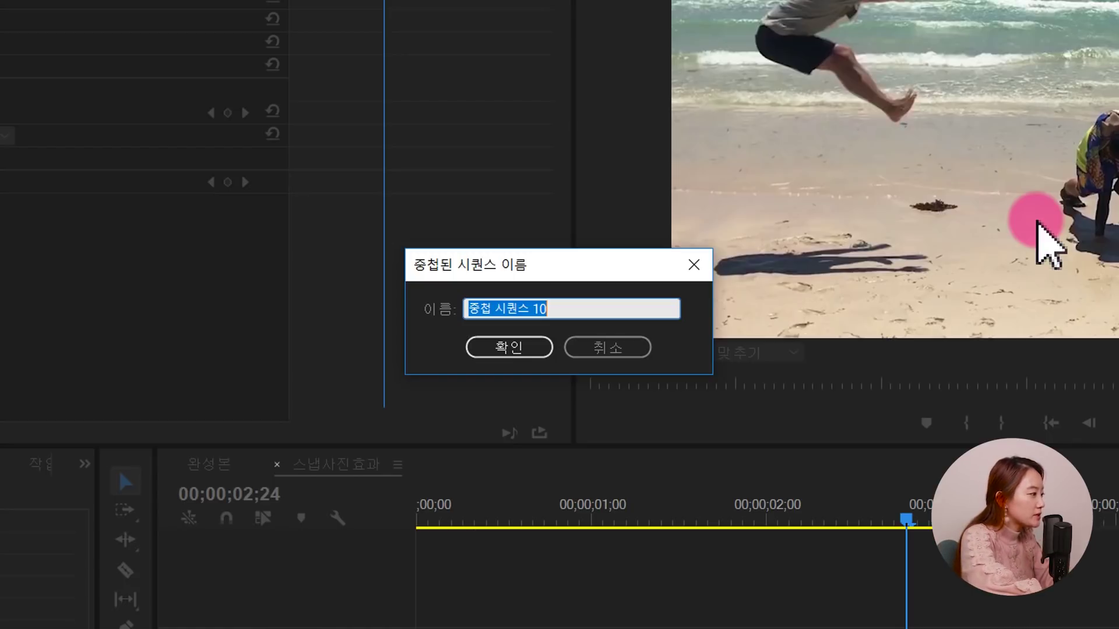
pyautogui.write('사진프레임')
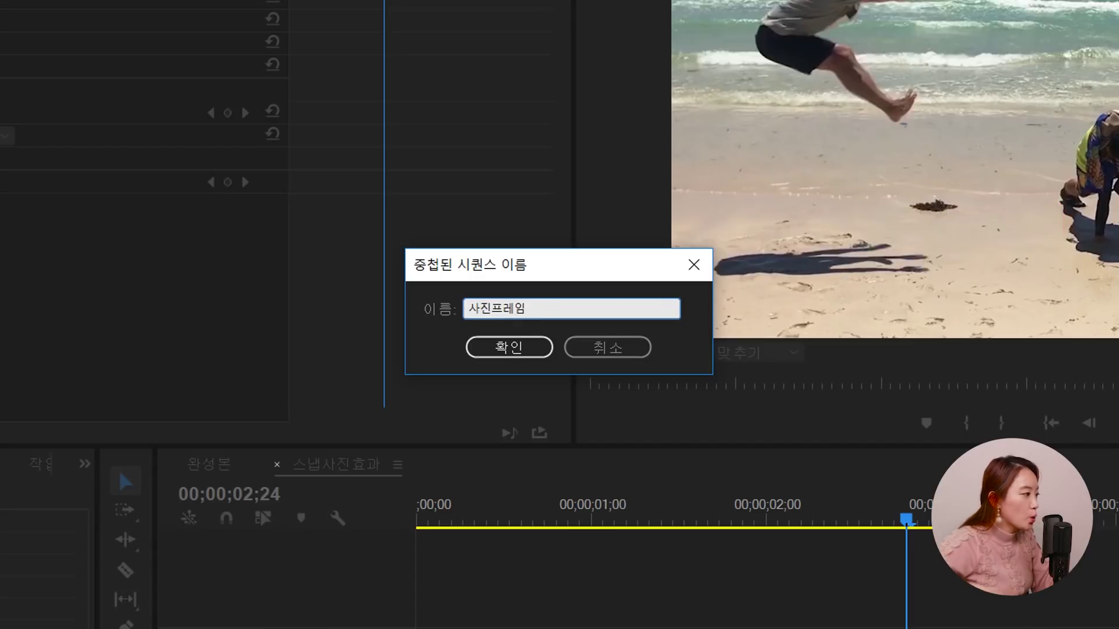
pyautogui.click(545, 350)
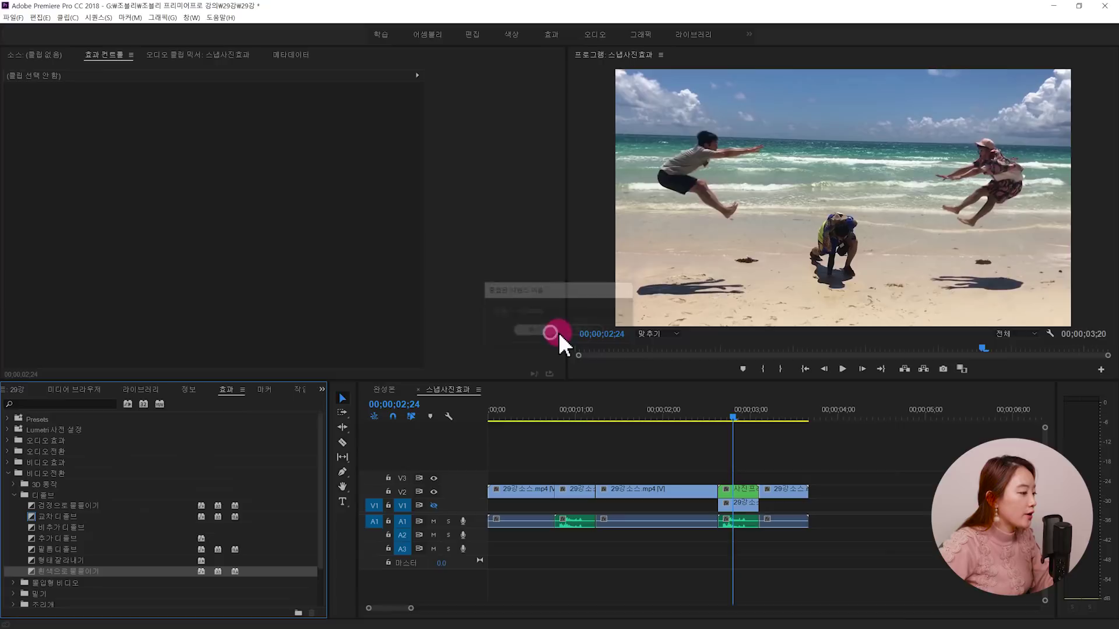
pyautogui.click(807, 482)
pyautogui.click(747, 491)
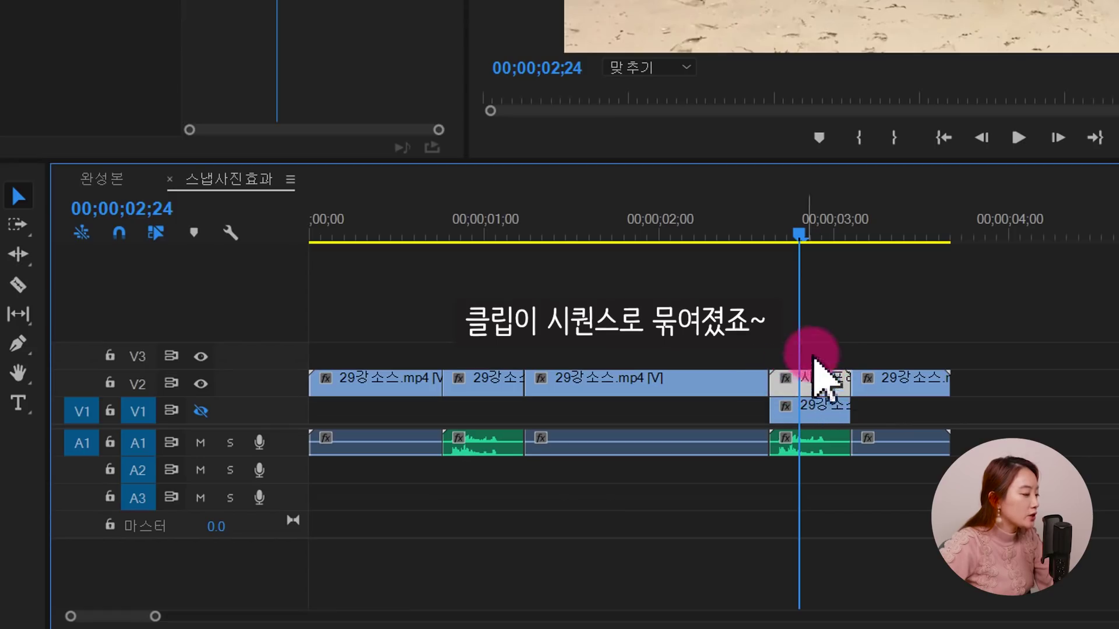
# Step: Open the nested 사진프레임 sequence to inspect the clip inside, and return to the 스냅사진효과 sequence
pyautogui.click(831, 357)
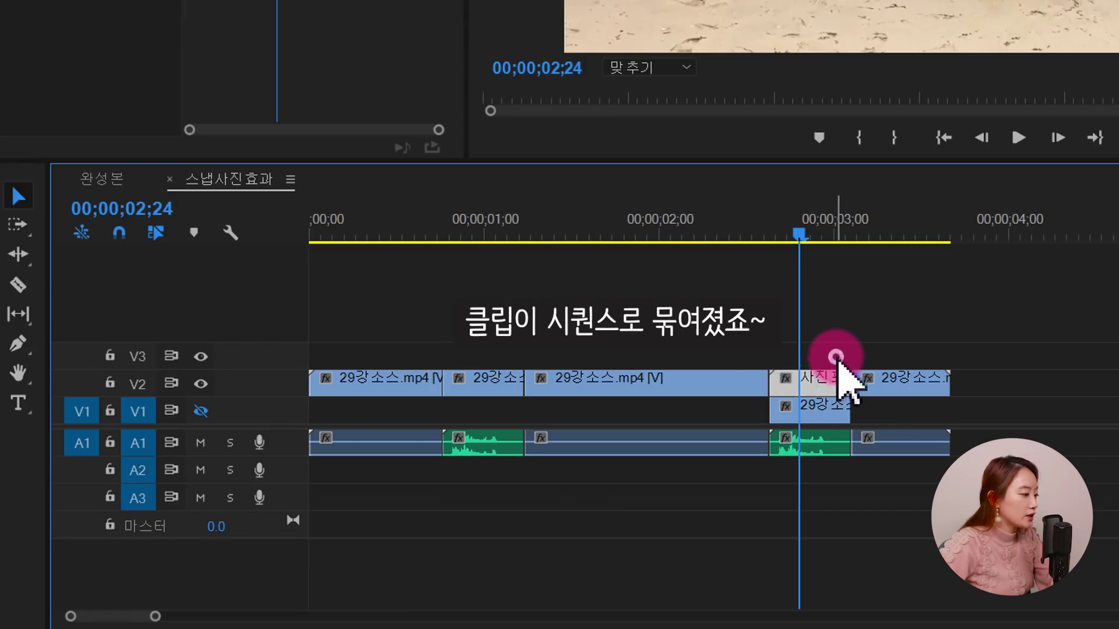
pyautogui.doubleClick(822, 383)
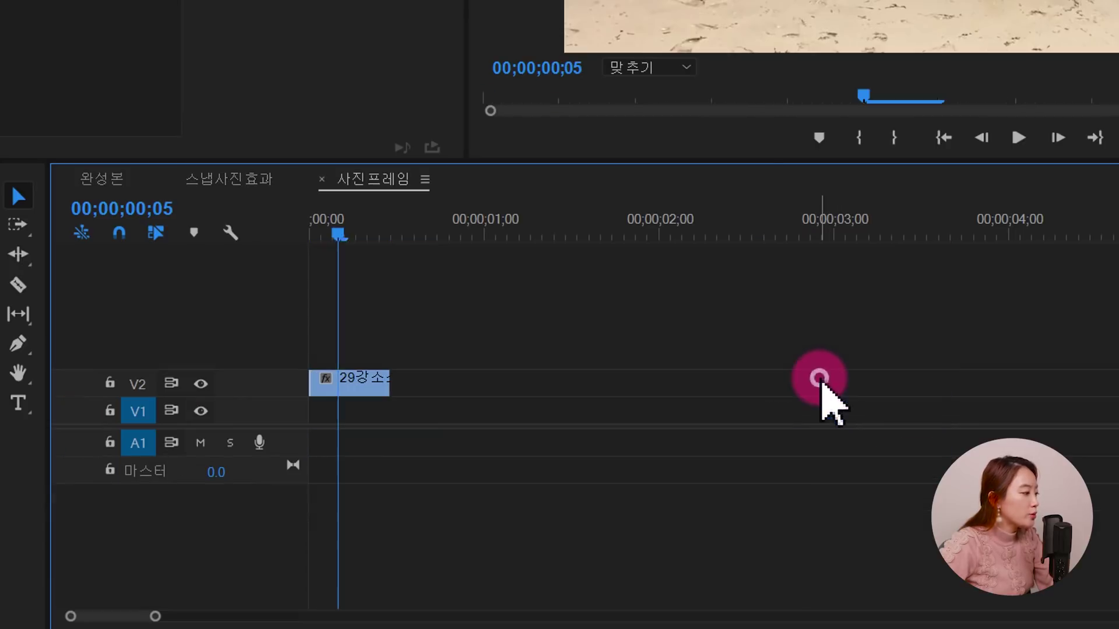
pyautogui.click(347, 385)
pyautogui.moveTo(337, 236); pyautogui.dragTo(349, 266)
pyautogui.click(342, 341)
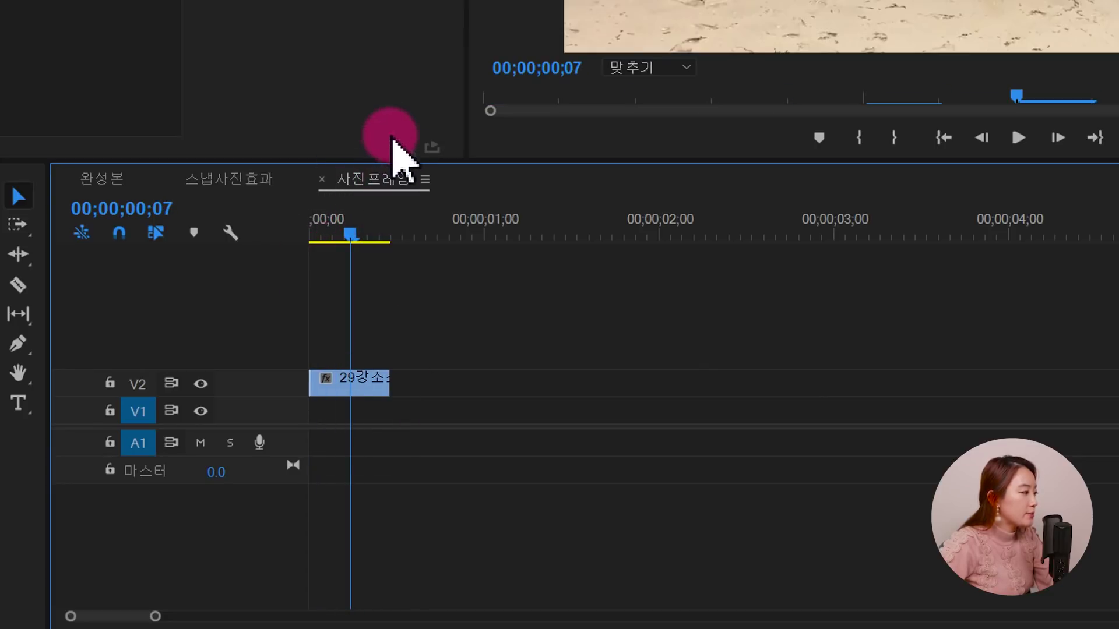
pyautogui.click(259, 195)
pyautogui.click(886, 357)
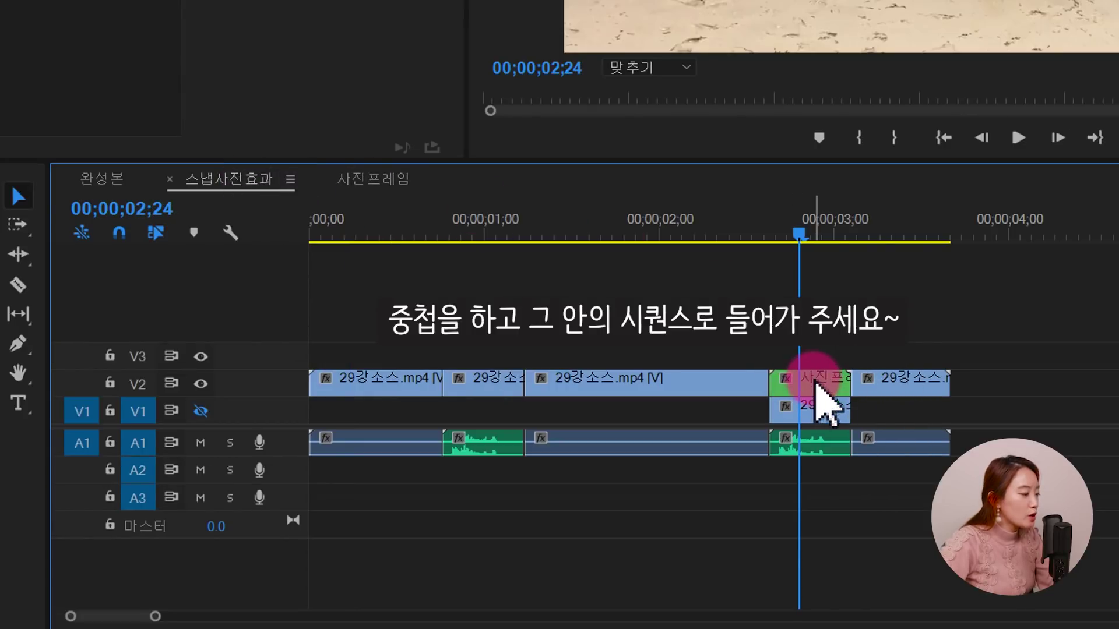
# Step: Reopen the nested 사진프레임 sequence, move the playhead to the start, and scale the photo clip to 90
pyautogui.doubleClick(814, 382)
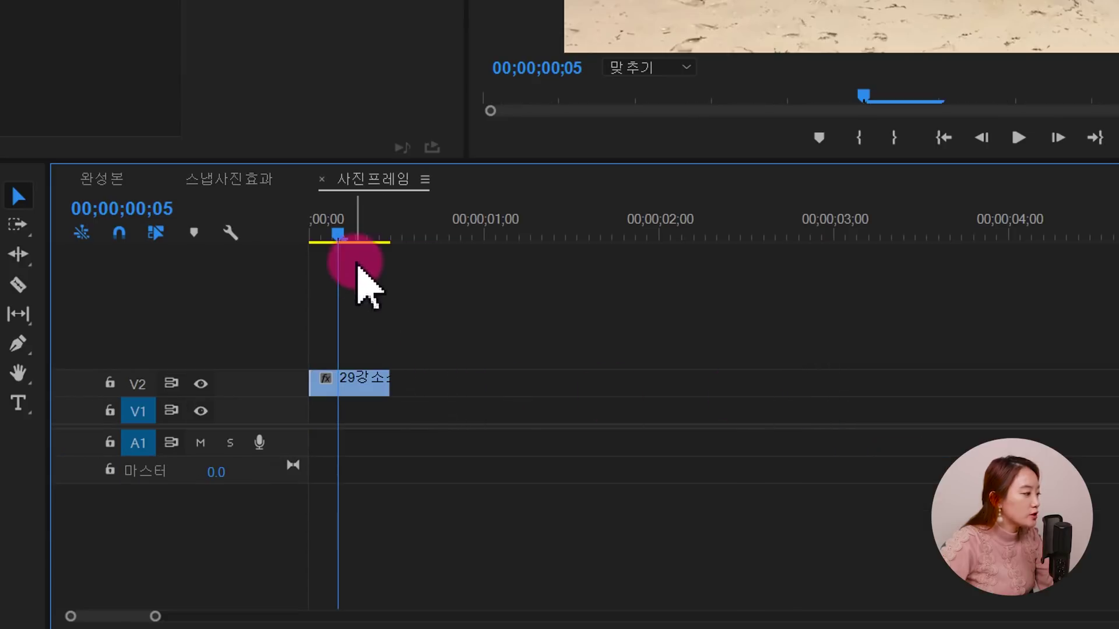
pyautogui.moveTo(353, 247); pyautogui.dragTo(312, 248)
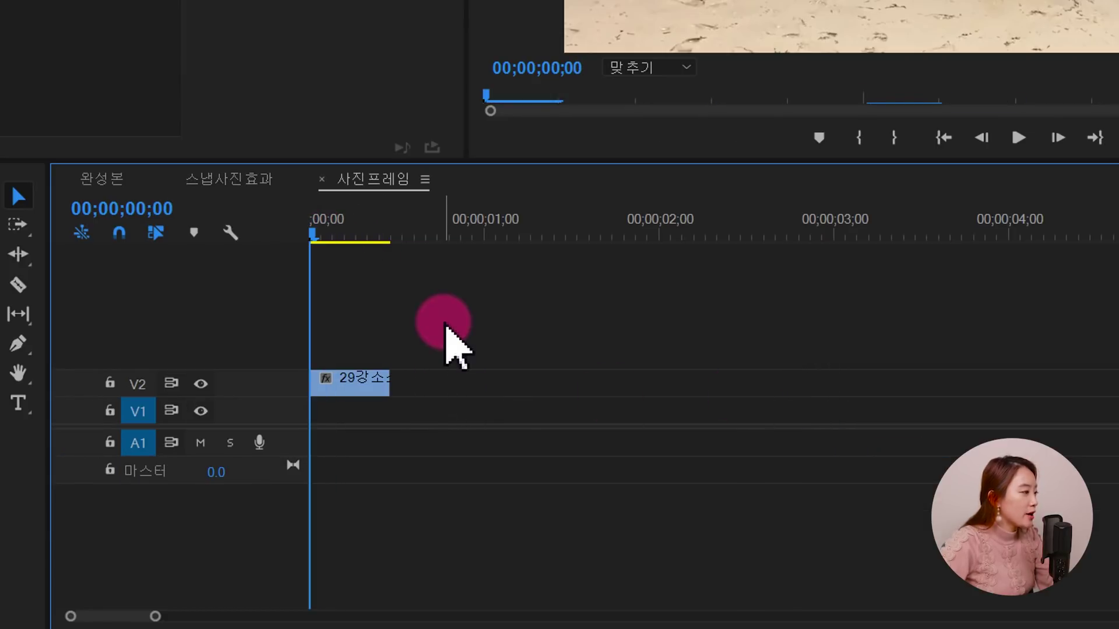
pyautogui.click(364, 387)
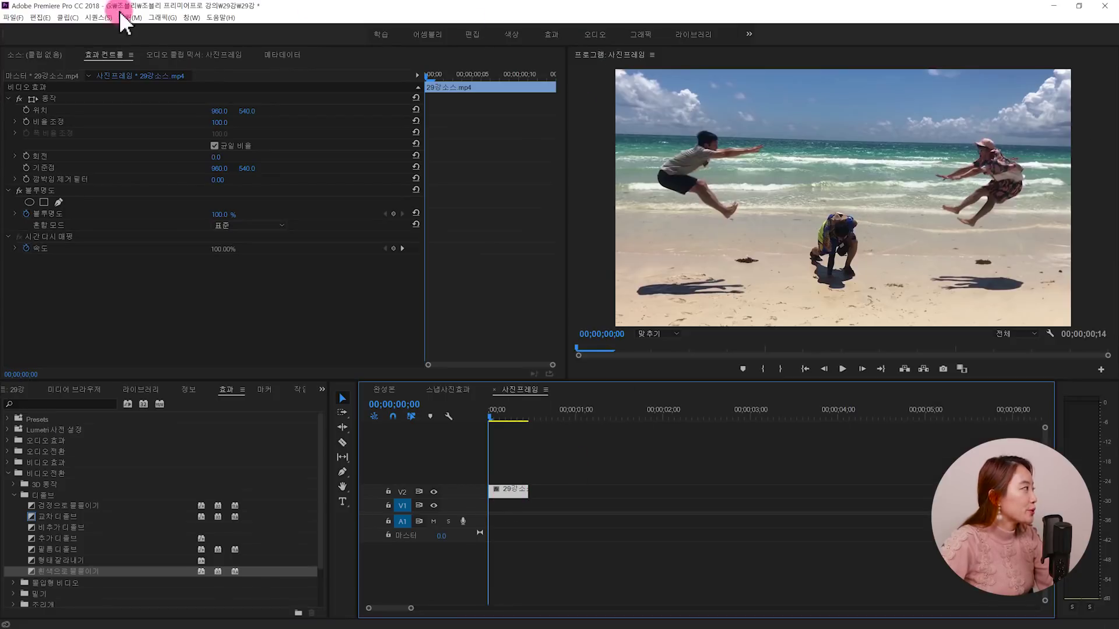
pyautogui.click(100, 54)
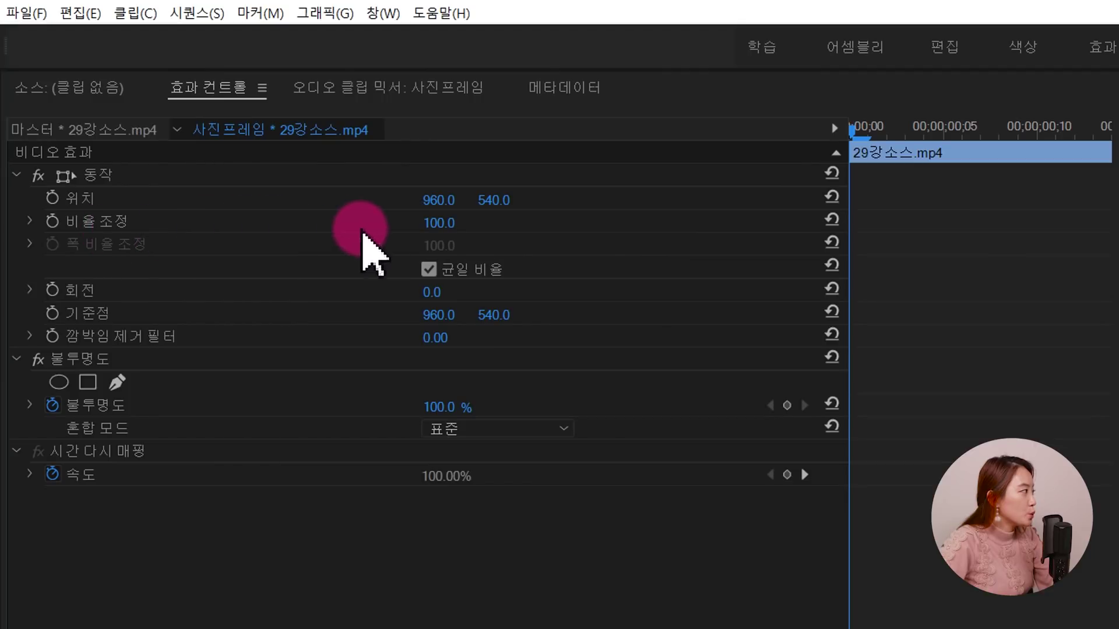
pyautogui.click(439, 223)
pyautogui.write('90')
pyautogui.click(422, 223)
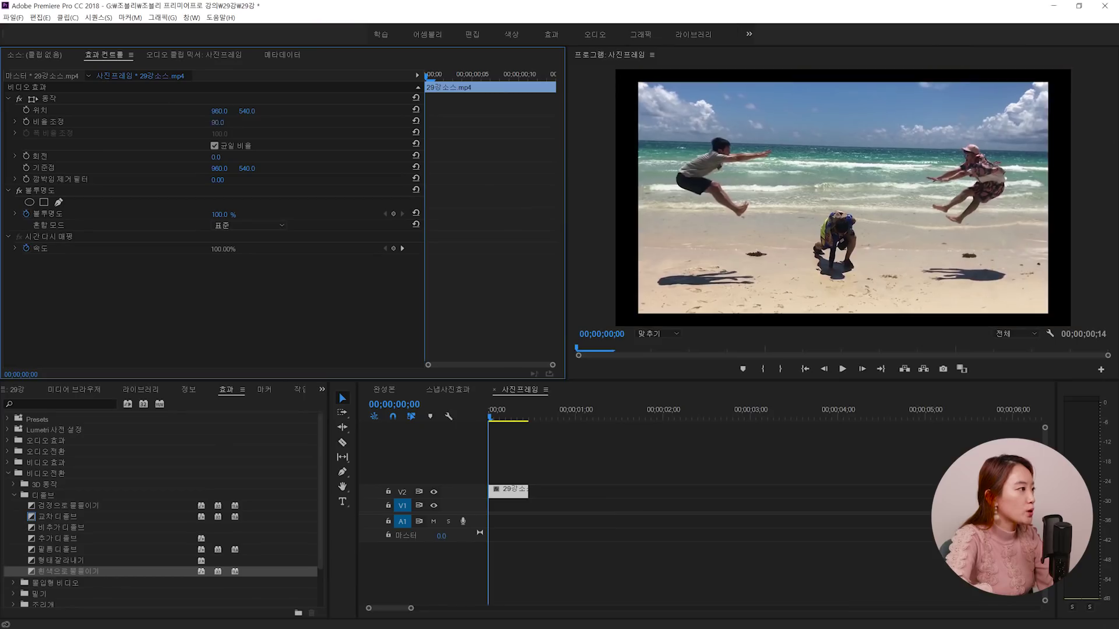
# Step: Draw a rectangle with the Rectangle tool that covers the entire scaled-down photo from corner to corner
pyautogui.click(574, 124)
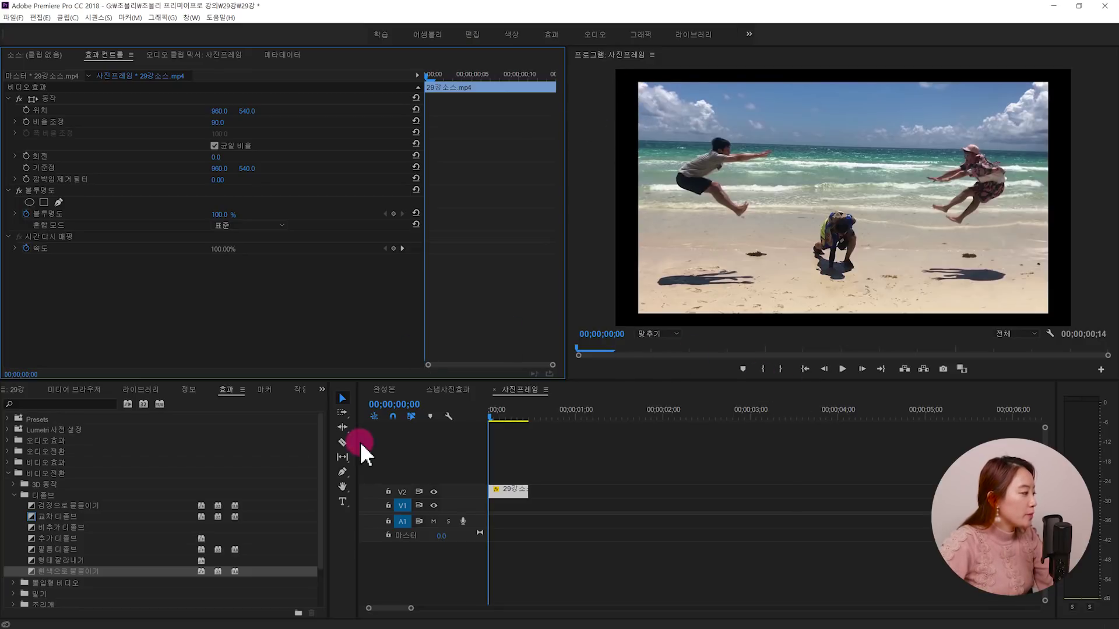
pyautogui.click(345, 472)
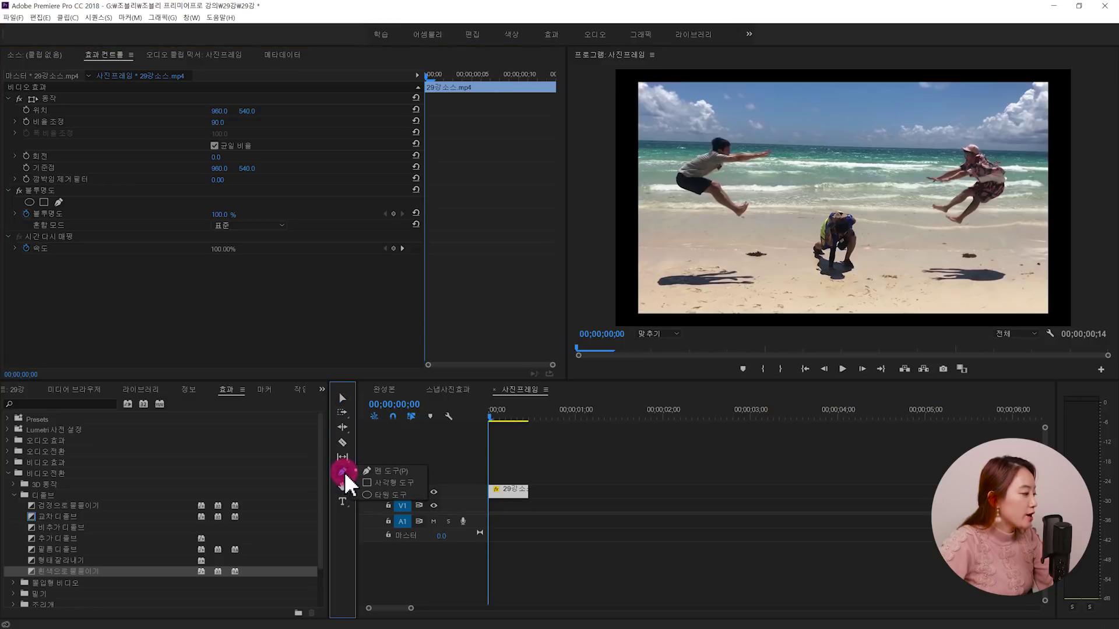
pyautogui.click(392, 484)
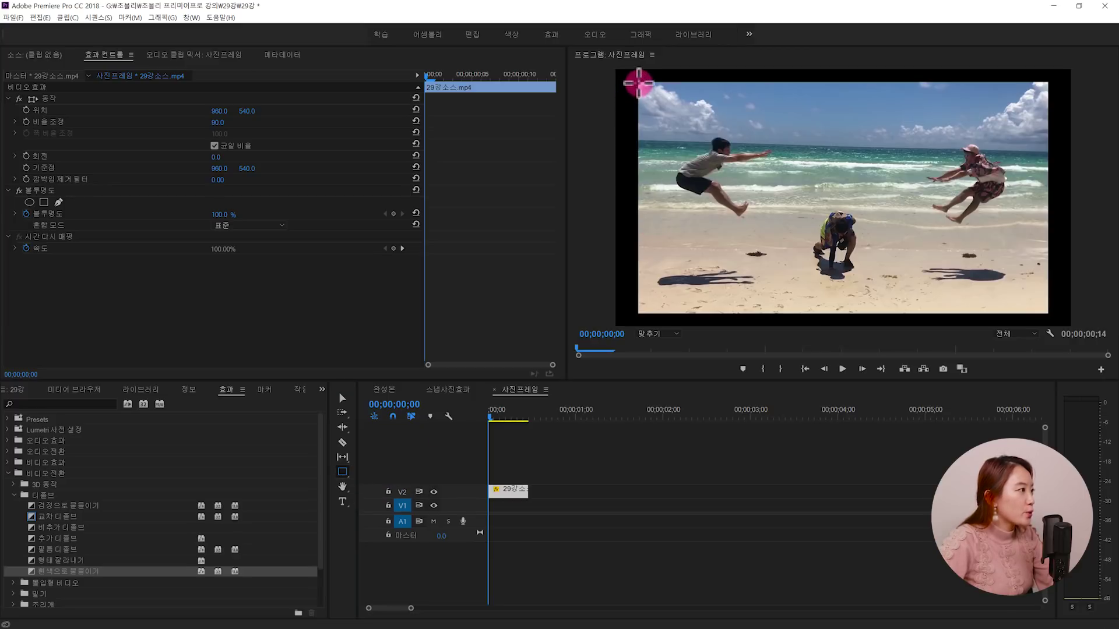
pyautogui.moveTo(639, 83); pyautogui.dragTo(661, 115)
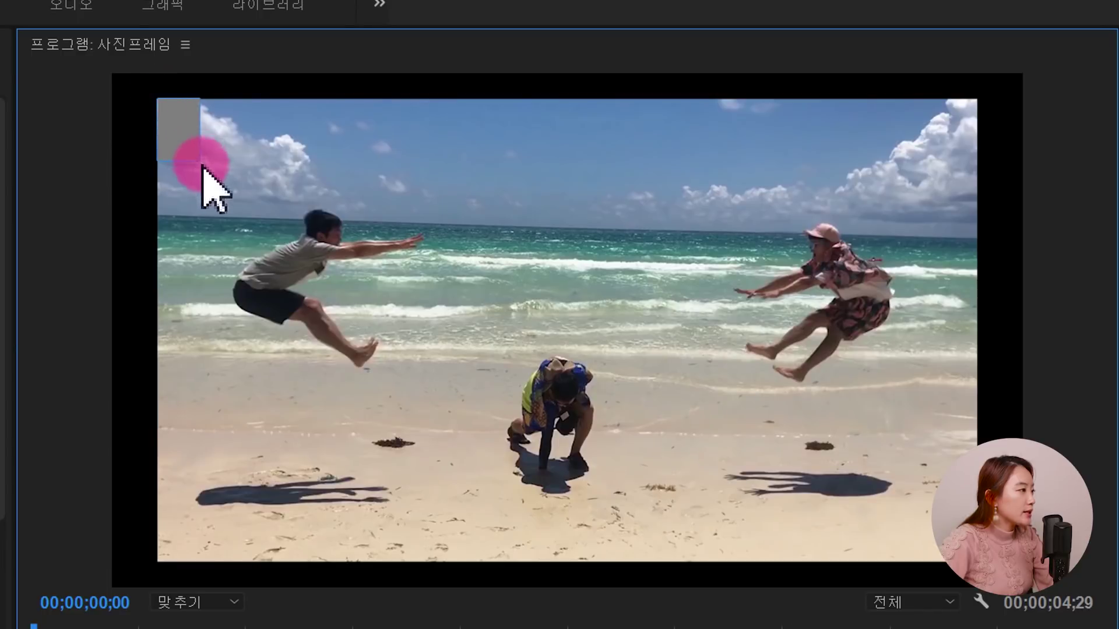
pyautogui.moveTo(203, 166)
pyautogui.mouseDown()
pyautogui.moveTo(309, 475)
pyautogui.moveTo(320, 554)
pyautogui.moveTo(909, 559)
pyautogui.moveTo(972, 589)
pyautogui.moveTo(980, 577)
pyautogui.mouseUp()
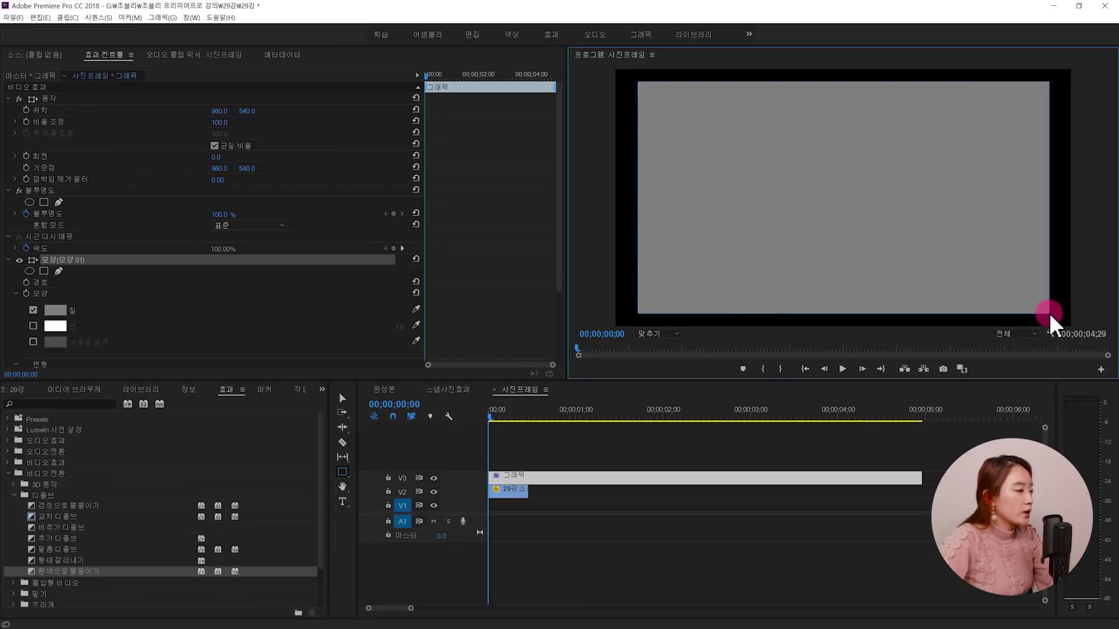
pyautogui.moveTo(1051, 322); pyautogui.dragTo(1043, 309)
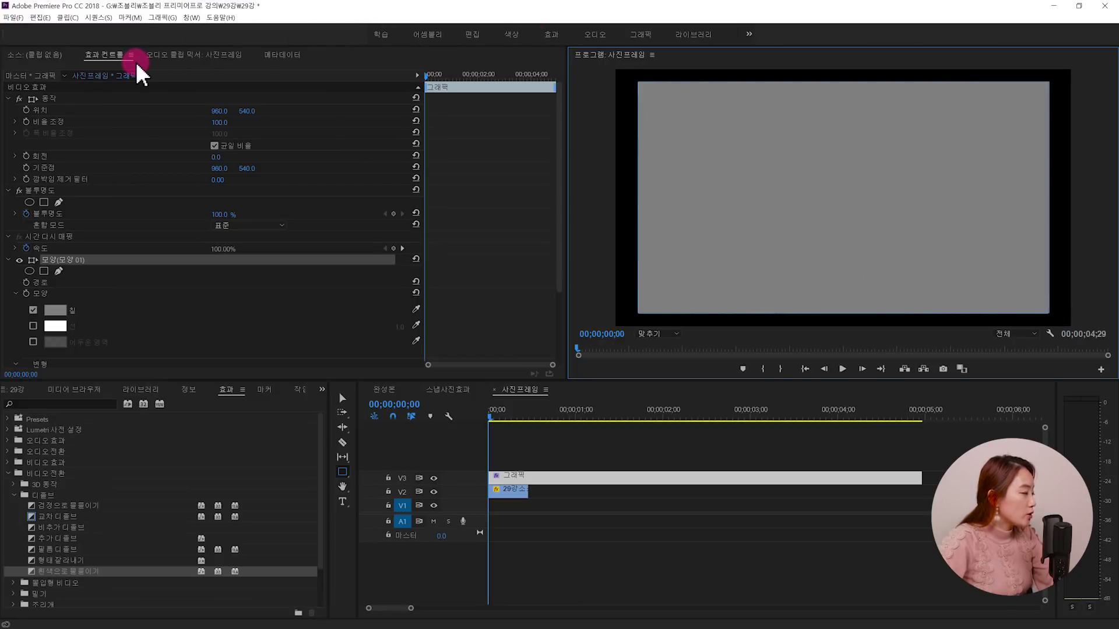
# Step: Turn off the rectangle's fill and enable its white stroke with a width of 45
pyautogui.moveTo(562, 287); pyautogui.dragTo(561, 306)
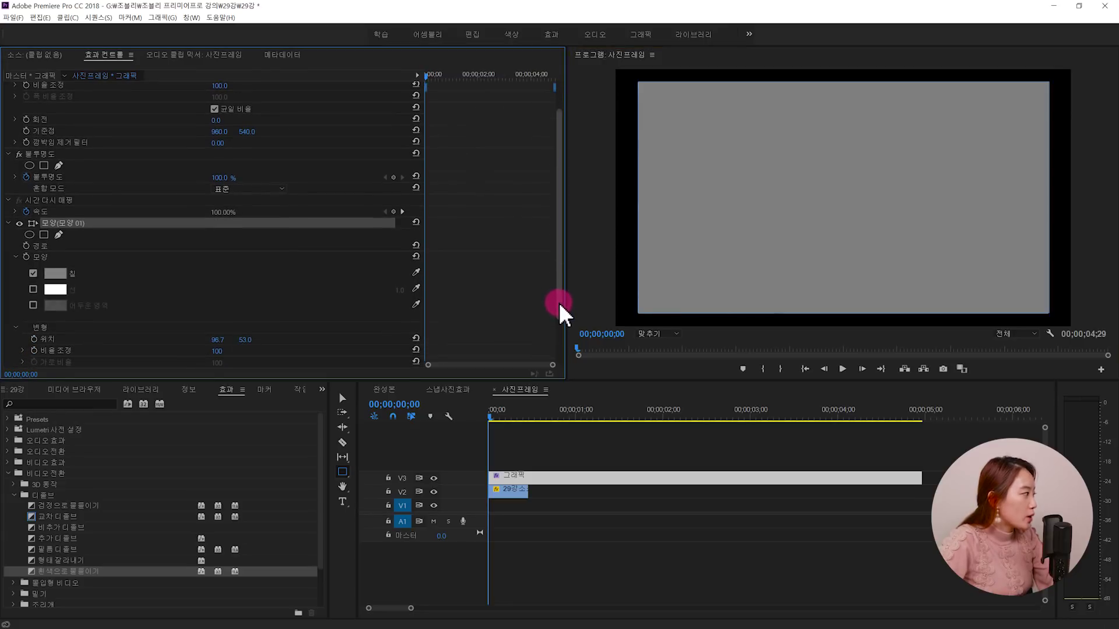
pyautogui.click(33, 274)
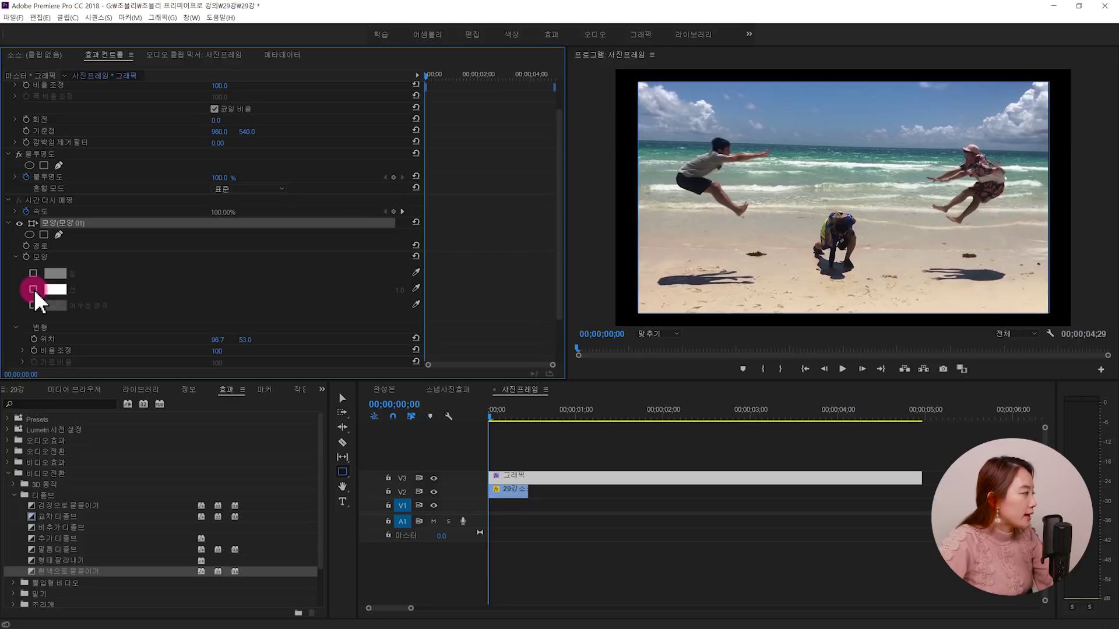
pyautogui.click(33, 290)
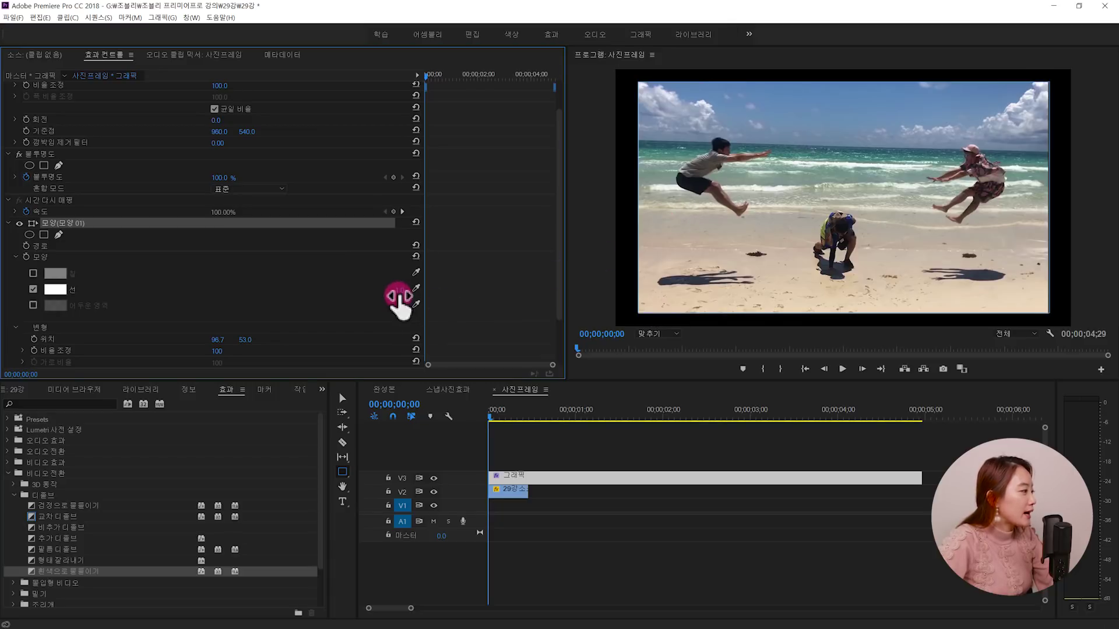
pyautogui.moveTo(398, 302)
pyautogui.mouseDown()
pyautogui.moveTo(415, 302)
pyautogui.moveTo(388, 289)
pyautogui.moveTo(408, 291)
pyautogui.mouseUp()
pyautogui.click(581, 449)
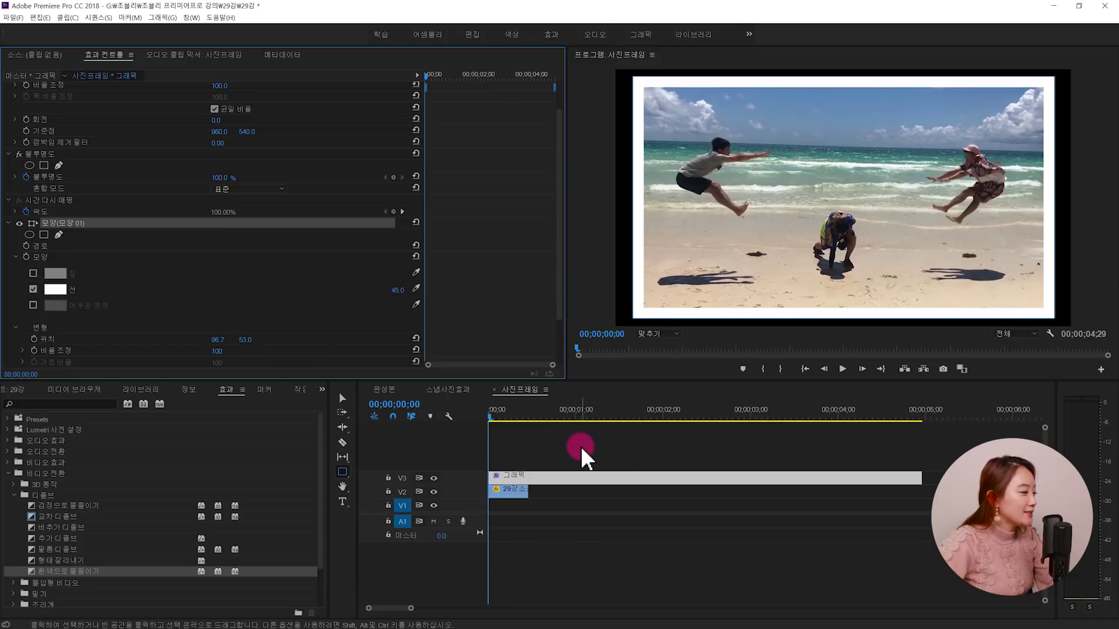
# Step: Switch to the Selection tool and deselect the 그래픽 clip on V3
pyautogui.click(532, 474)
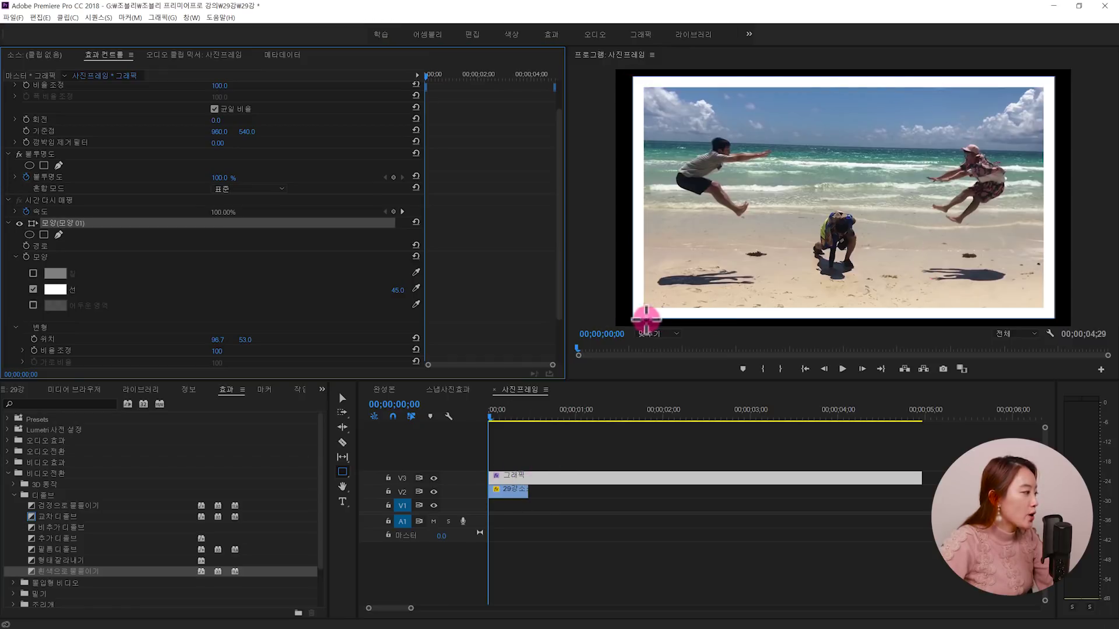
pyautogui.click(342, 399)
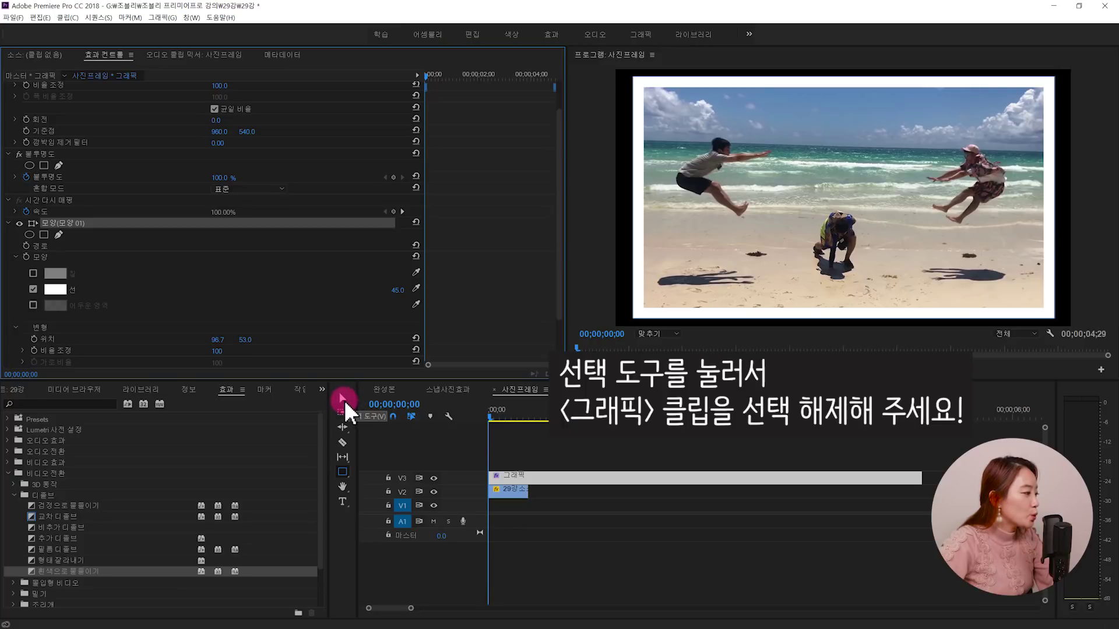
pyautogui.click(539, 467)
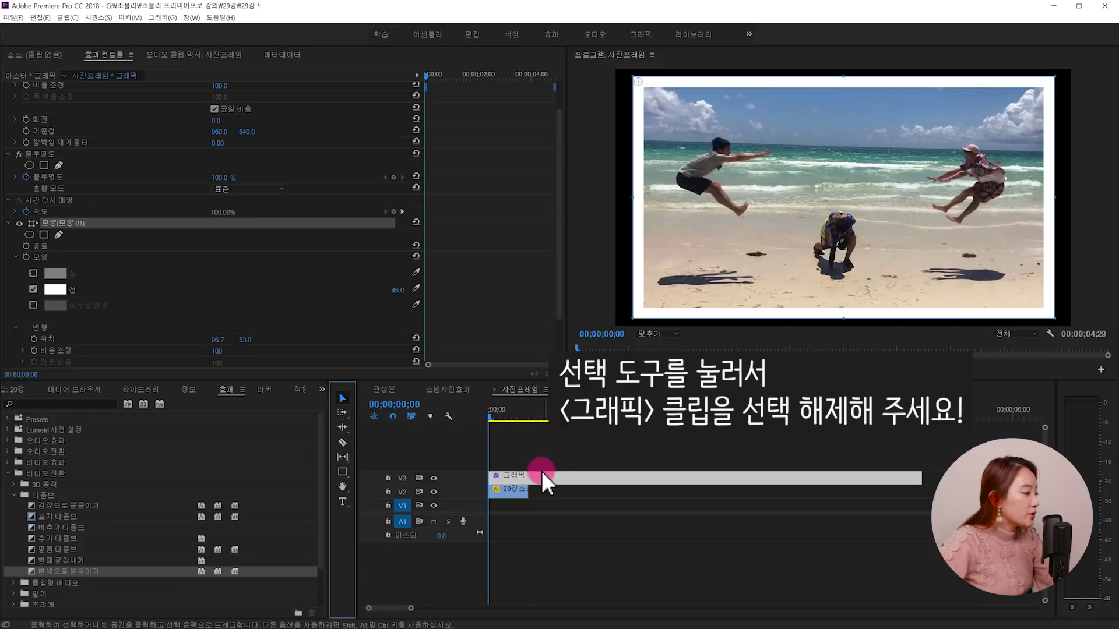
pyautogui.click(547, 453)
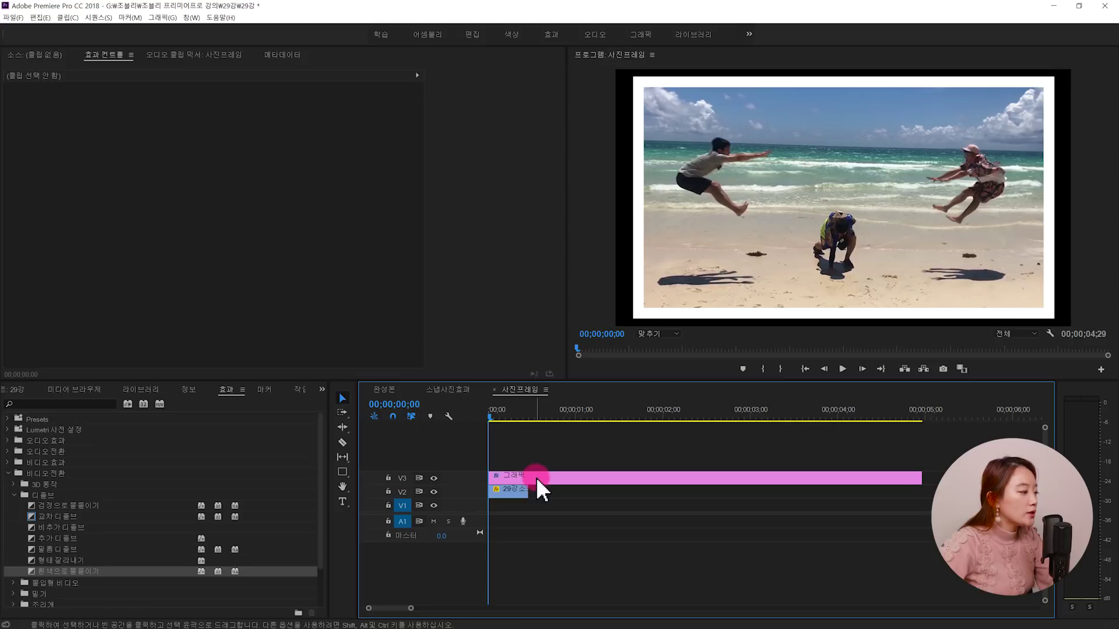
# Step: Select the 그래픽 clip on V3 to review its shape settings, and deselect it again
pyautogui.click(536, 477)
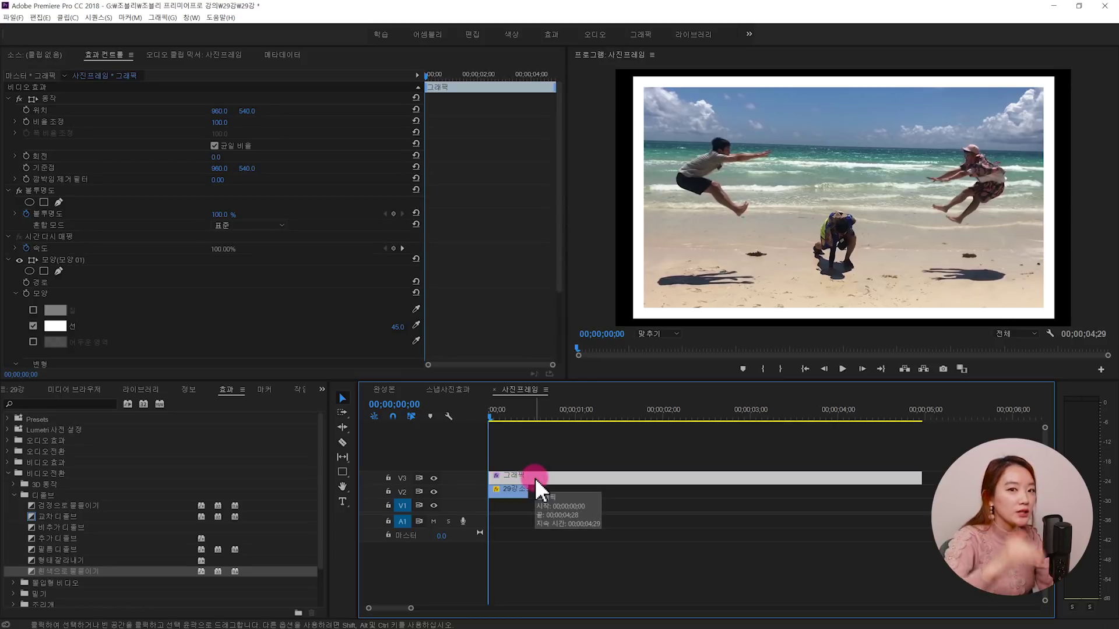
pyautogui.click(483, 444)
pyautogui.click(113, 252)
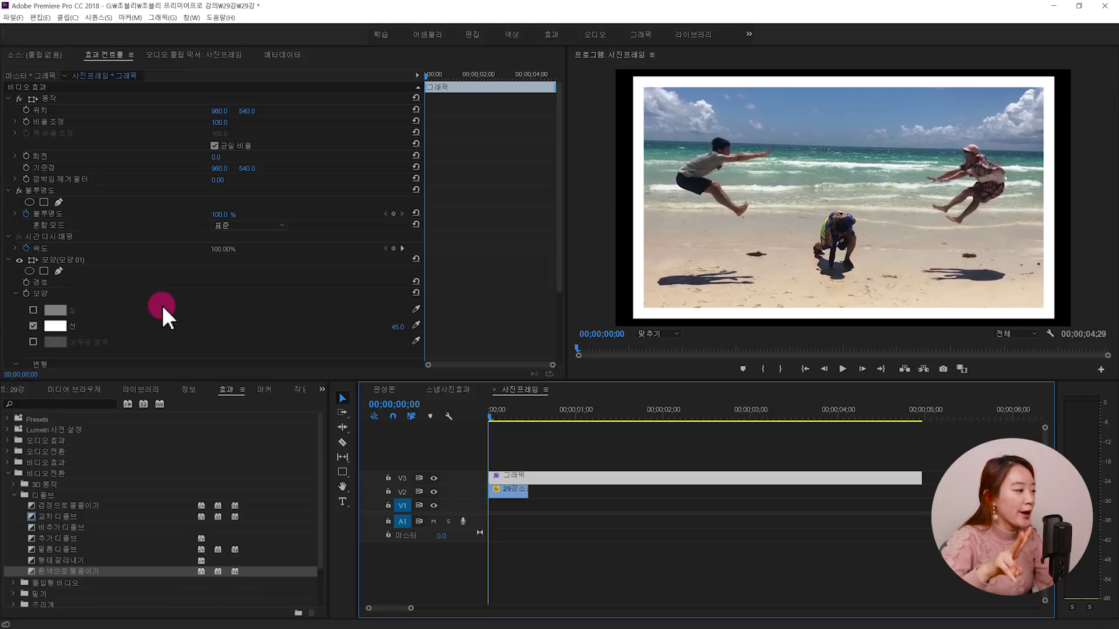
pyautogui.click(519, 484)
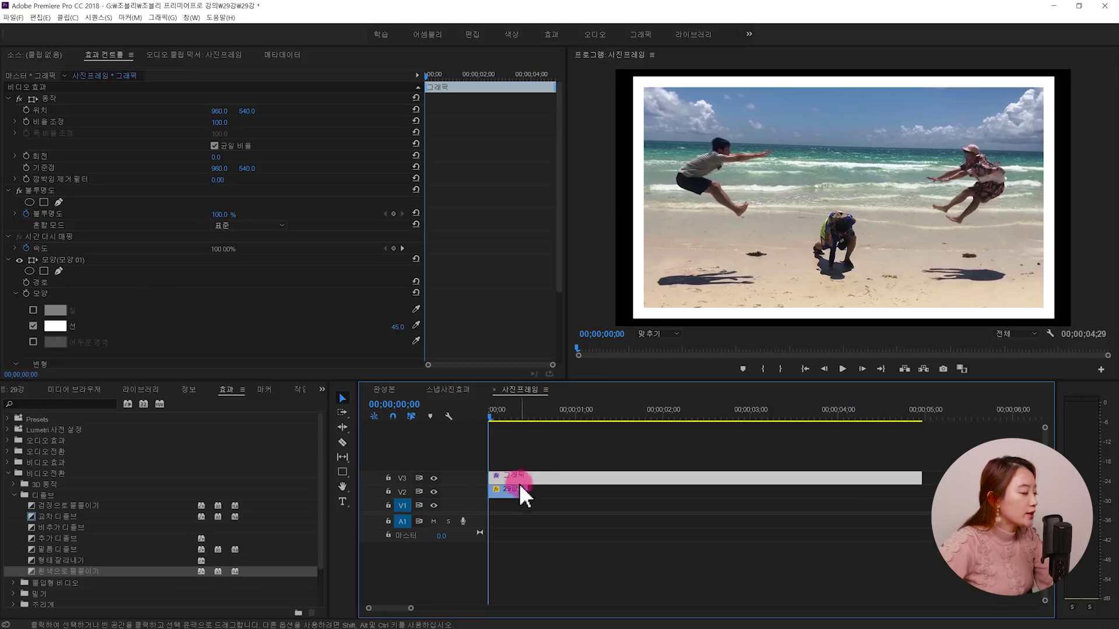
pyautogui.click(537, 453)
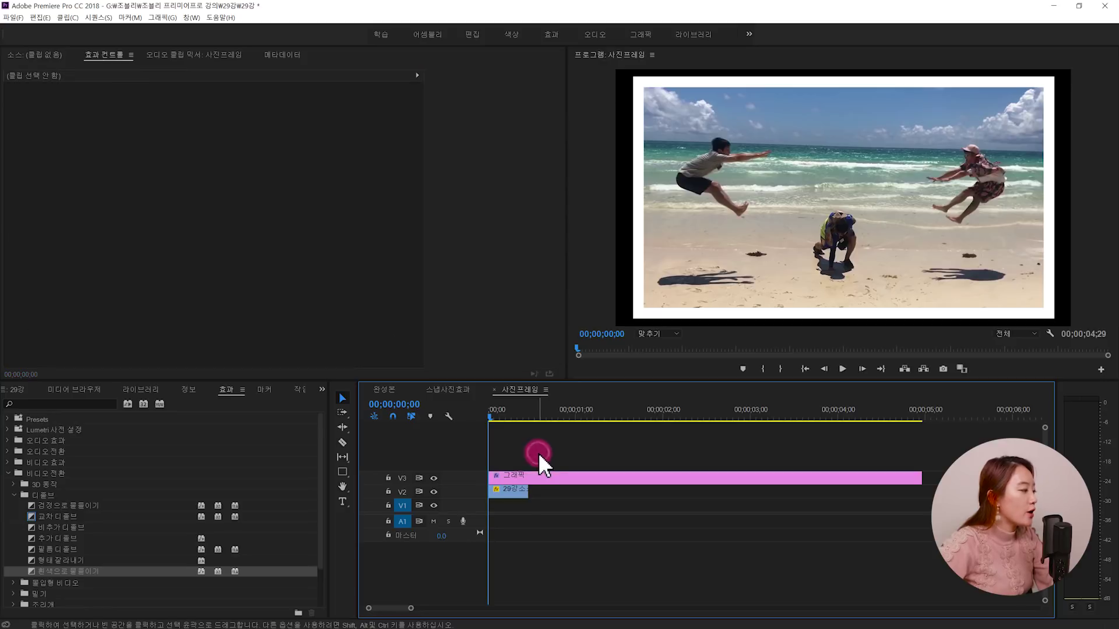
# Step: Draw a second rectangle slightly inside the white photo frame as a separate graphic, and set its stroke width to 4
pyautogui.click(343, 471)
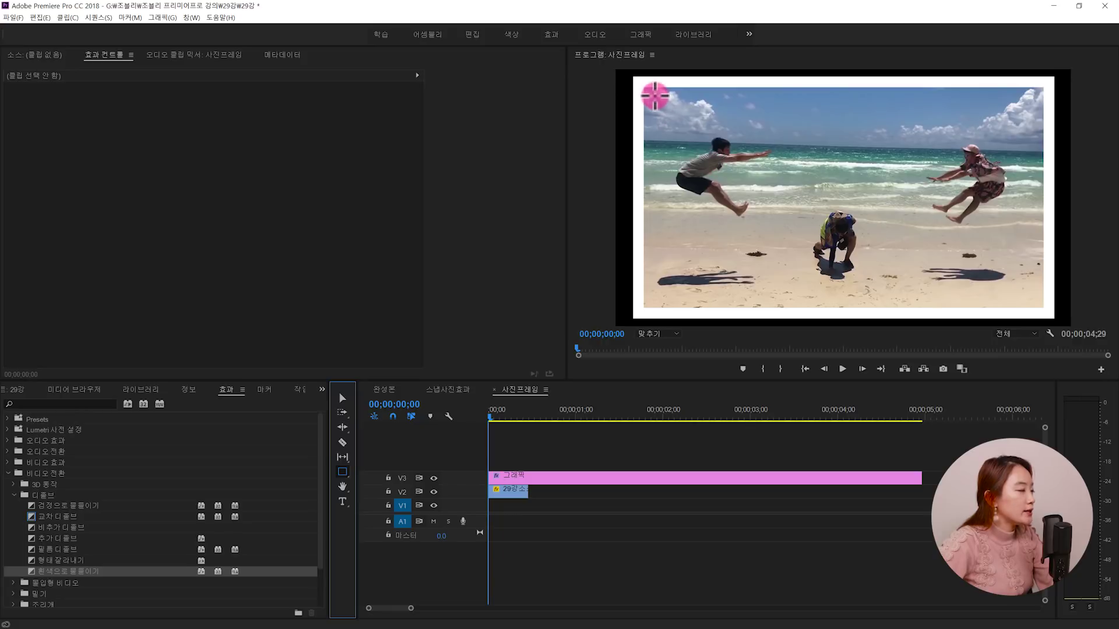
pyautogui.moveTo(653, 95)
pyautogui.mouseDown()
pyautogui.moveTo(741, 181)
pyautogui.moveTo(873, 253)
pyautogui.moveTo(1019, 281)
pyautogui.moveTo(1031, 299)
pyautogui.mouseUp()
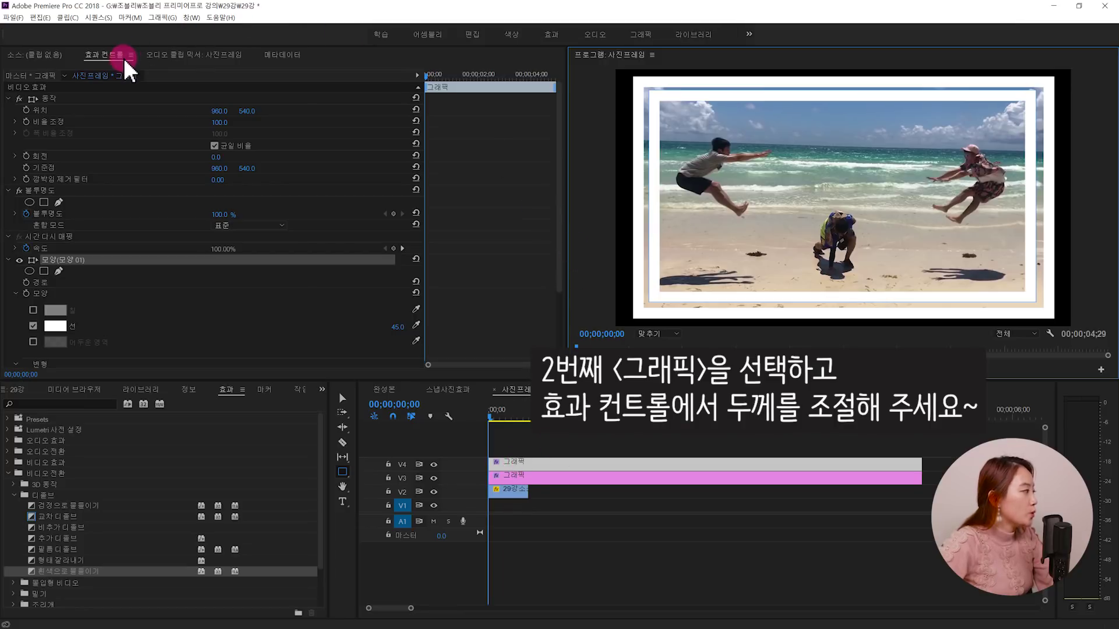
pyautogui.moveTo(560, 255); pyautogui.dragTo(559, 300)
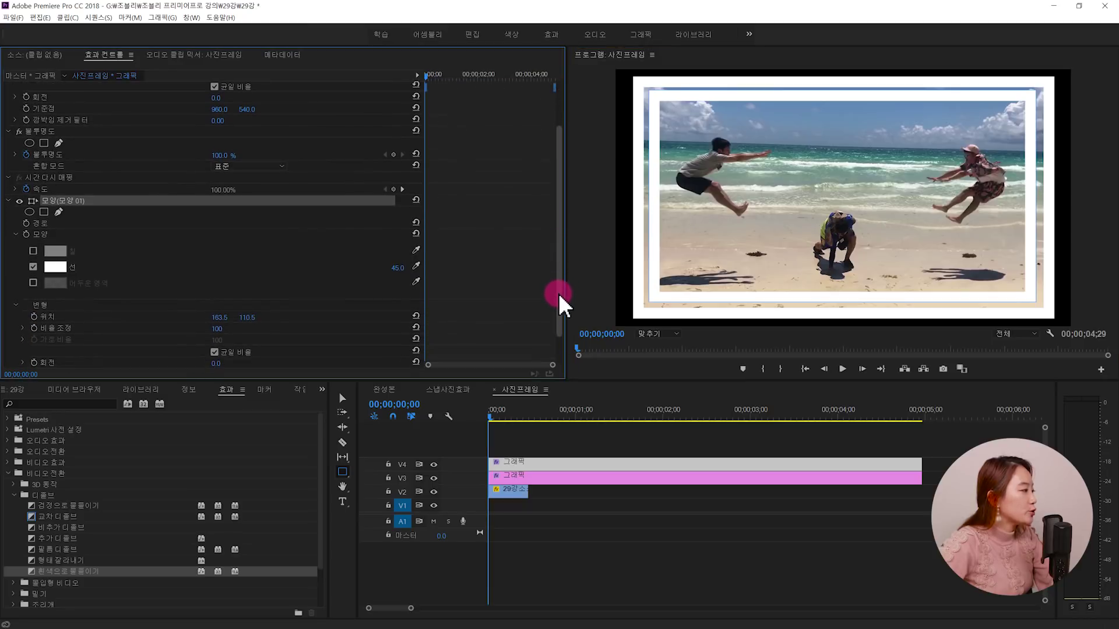
pyautogui.moveTo(399, 276); pyautogui.dragTo(397, 268)
pyautogui.click(391, 264)
pyautogui.write('4')
pyautogui.press('Return')
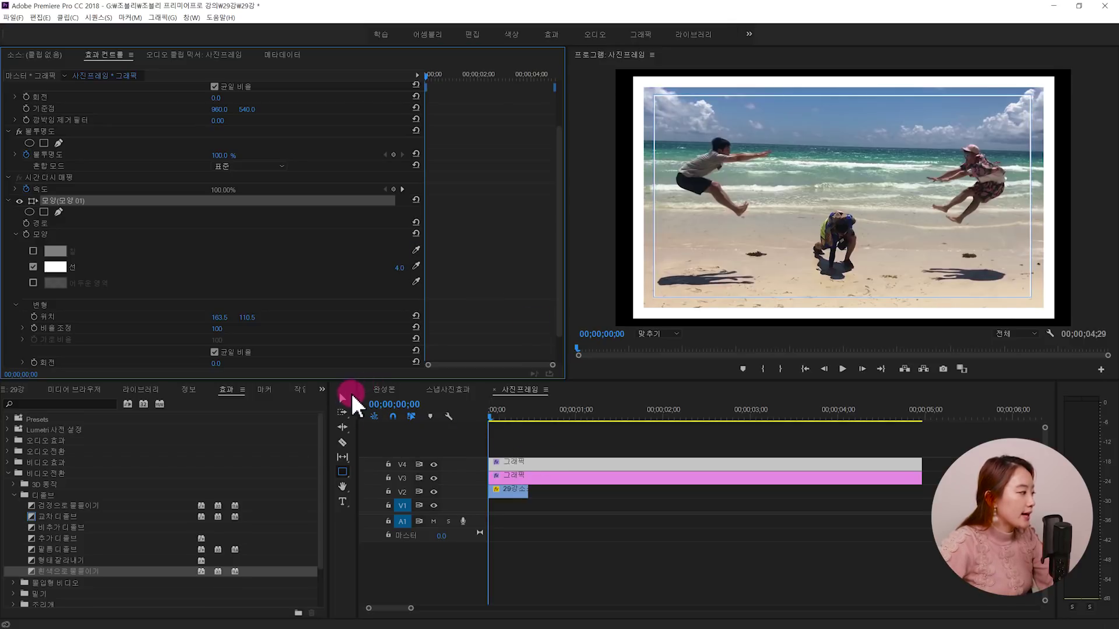
# Step: Fine-tune the edges of the thin inner rectangle to even out its margins within the frame, and deselect it
pyautogui.click(346, 397)
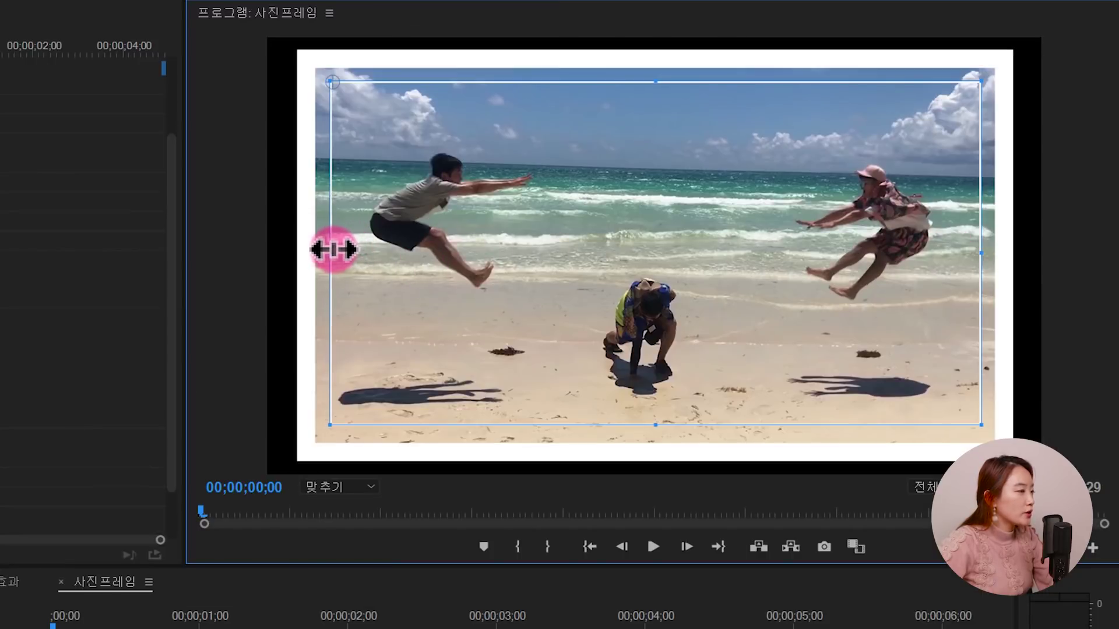
pyautogui.moveTo(333, 250); pyautogui.dragTo(335, 249)
pyautogui.moveTo(656, 84); pyautogui.dragTo(656, 83)
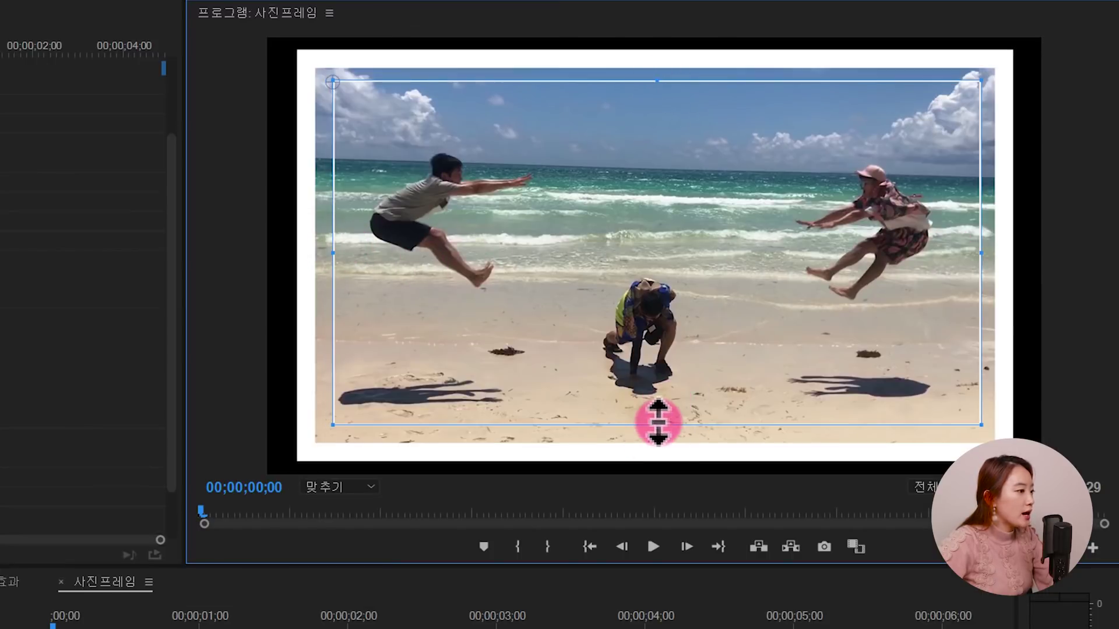
pyautogui.moveTo(658, 422); pyautogui.dragTo(658, 425)
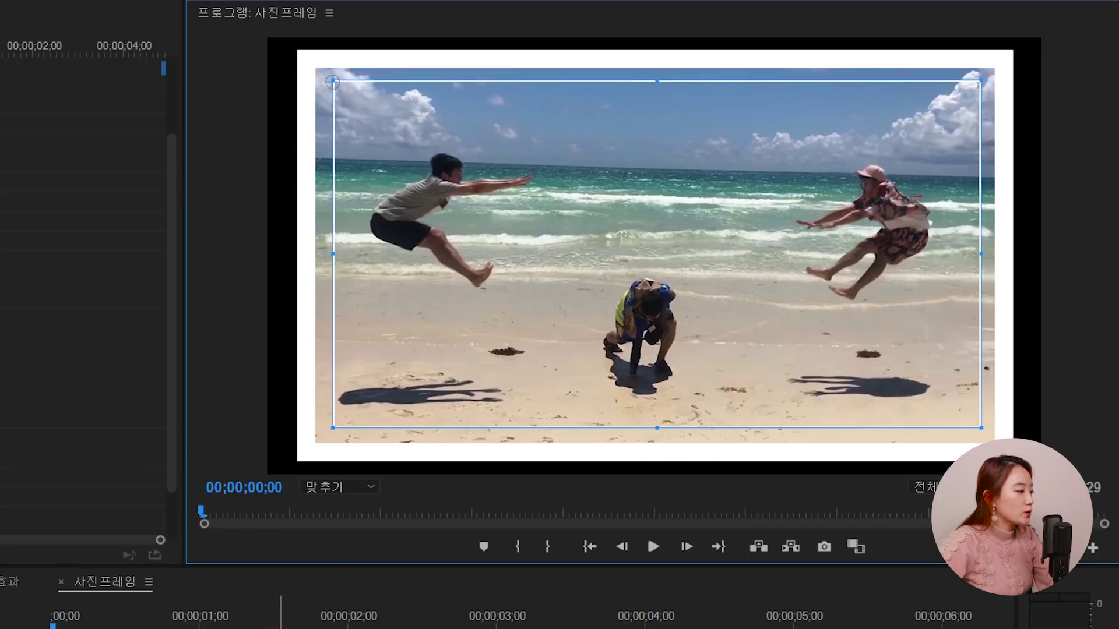
pyautogui.click(560, 231)
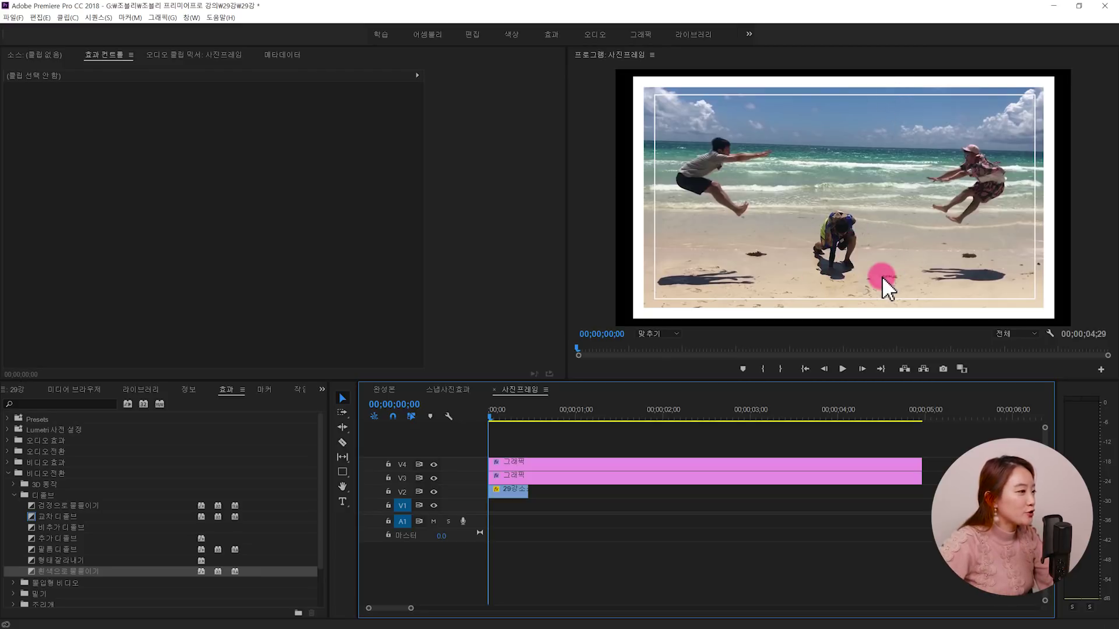
# Step: Extend the 29강소스.mp4 clip on V2 so it ends together with the 그래픽 clips above it
pyautogui.moveTo(562, 448); pyautogui.dragTo(570, 509)
pyautogui.click(515, 491)
pyautogui.click(521, 494)
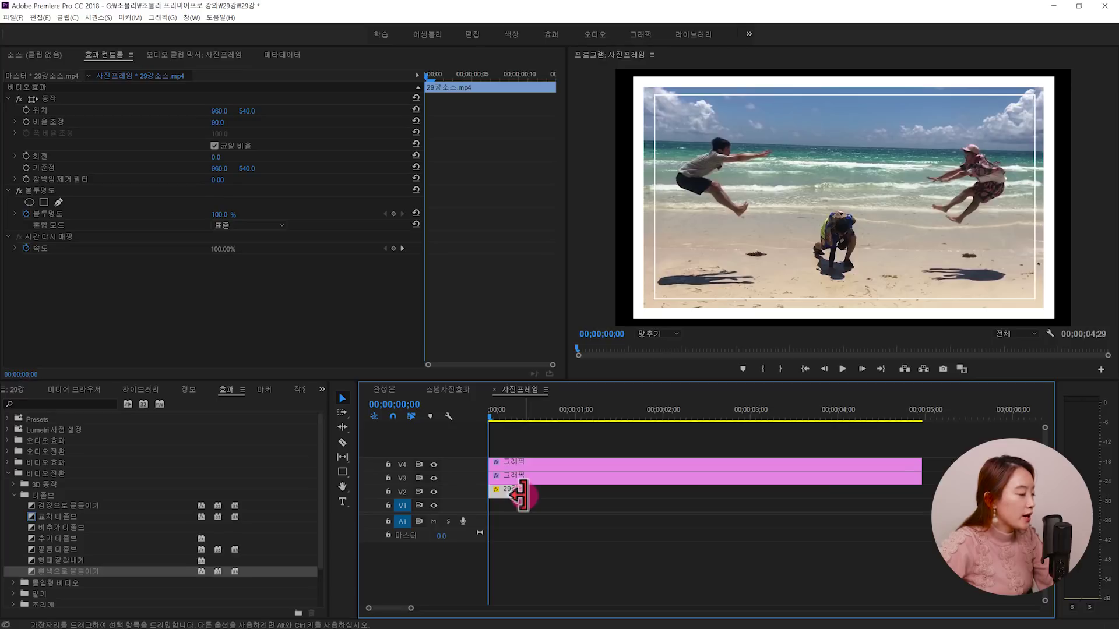
pyautogui.moveTo(522, 493); pyautogui.dragTo(922, 493)
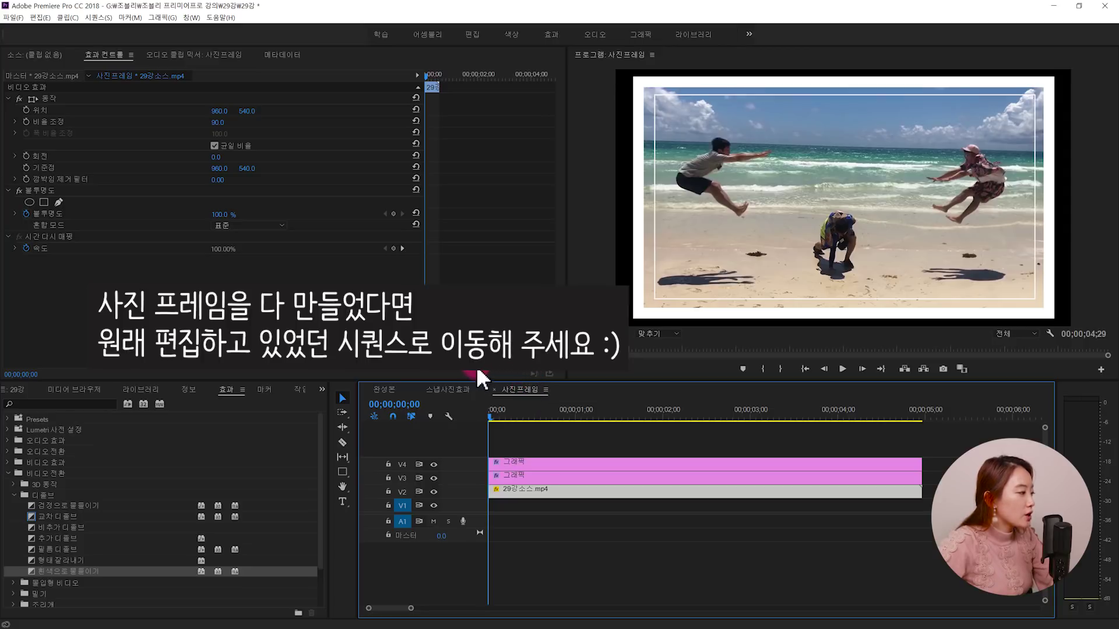
# Step: Check the photo frame in the 스냅사진효과 sequence and open the nested 사진프레임 clip to inspect its contents
pyautogui.click(459, 387)
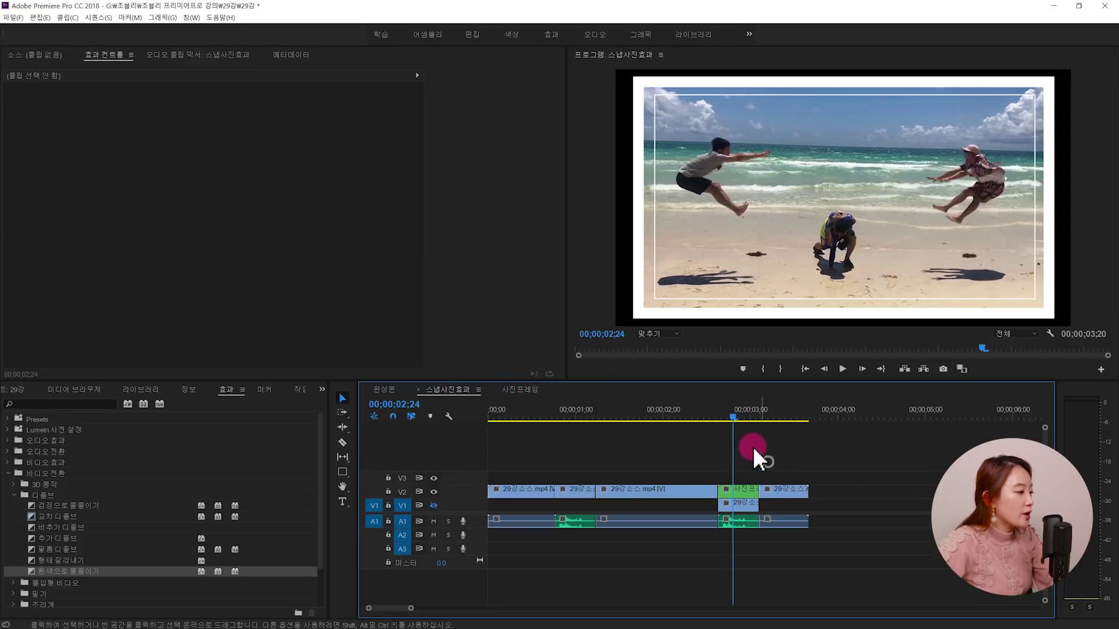
pyautogui.moveTo(725, 411)
pyautogui.mouseDown()
pyautogui.moveTo(713, 415)
pyautogui.moveTo(732, 421)
pyautogui.mouseUp()
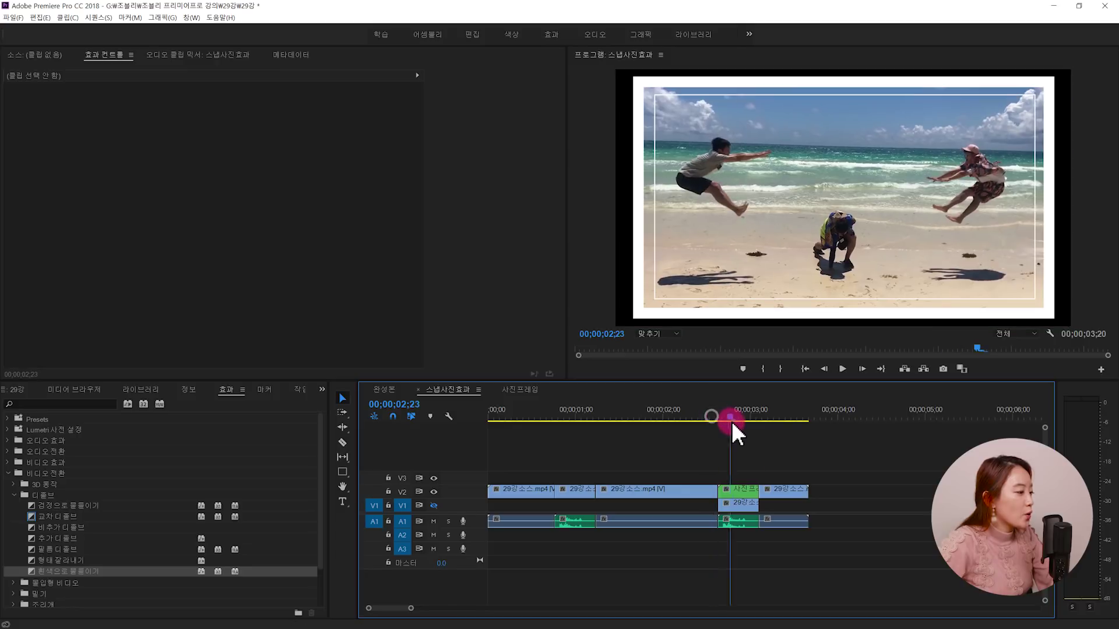
pyautogui.doubleClick(745, 491)
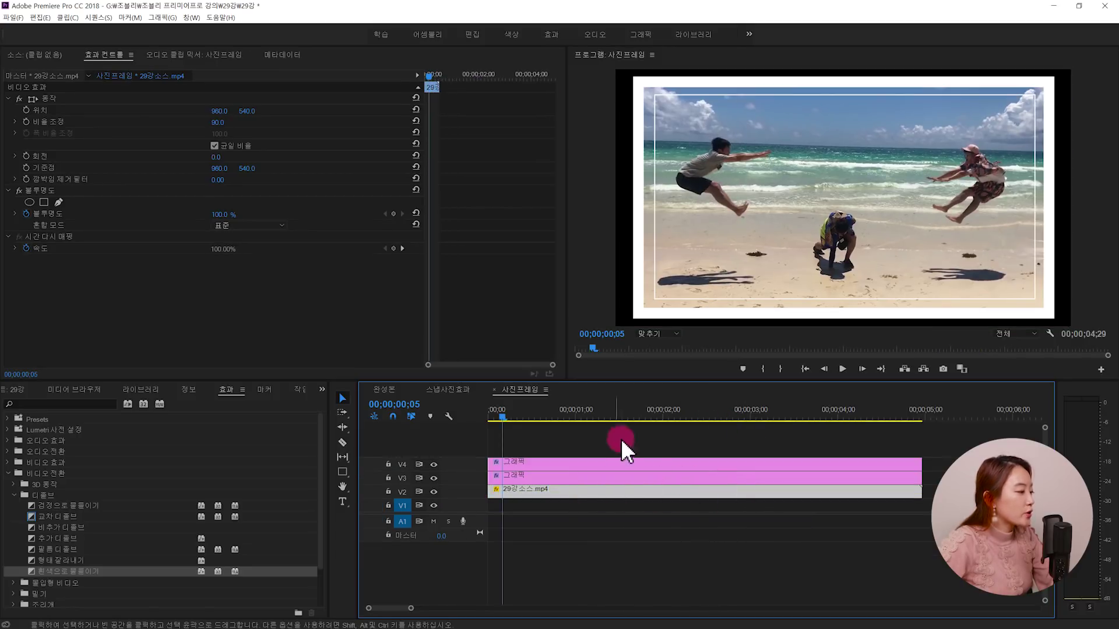
# Step: Return to the 스냅사진효과 sequence, place the playhead at the start of the nested 사진프레임 clip, and select that clip
pyautogui.click(462, 389)
pyautogui.moveTo(733, 411)
pyautogui.mouseDown()
pyautogui.moveTo(717, 417)
pyautogui.moveTo(727, 418)
pyautogui.mouseUp()
pyautogui.click(750, 458)
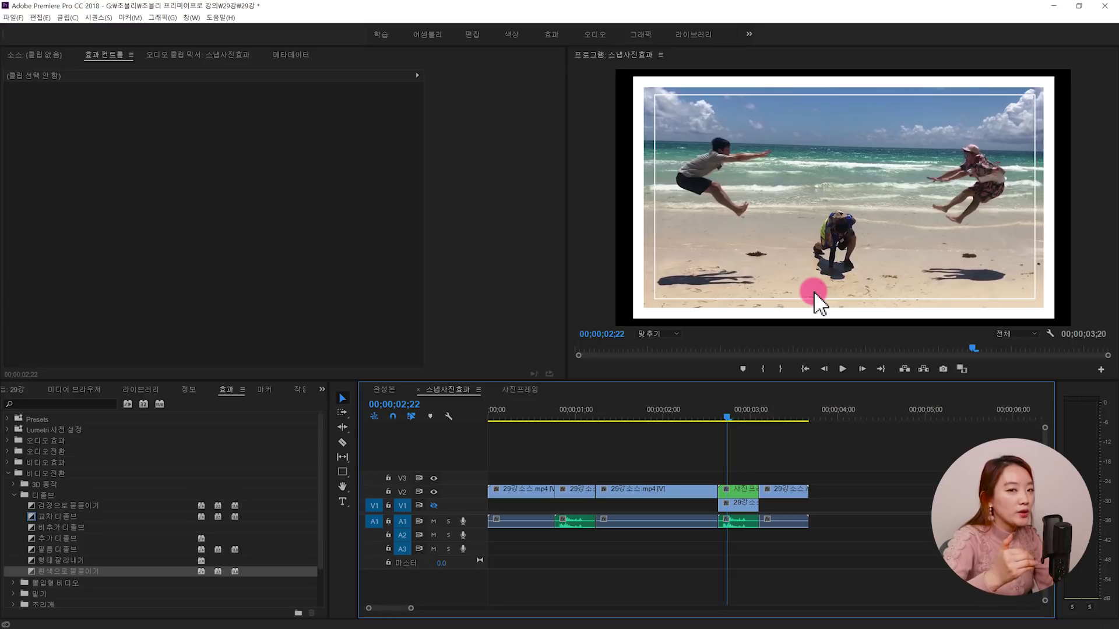
pyautogui.press('Up')
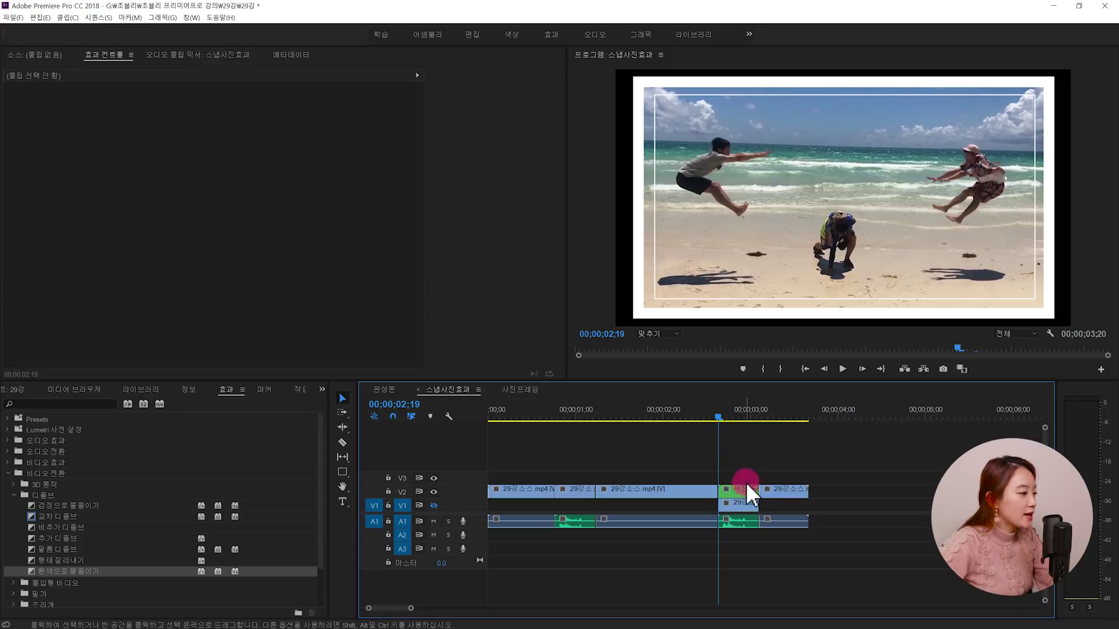
pyautogui.click(743, 488)
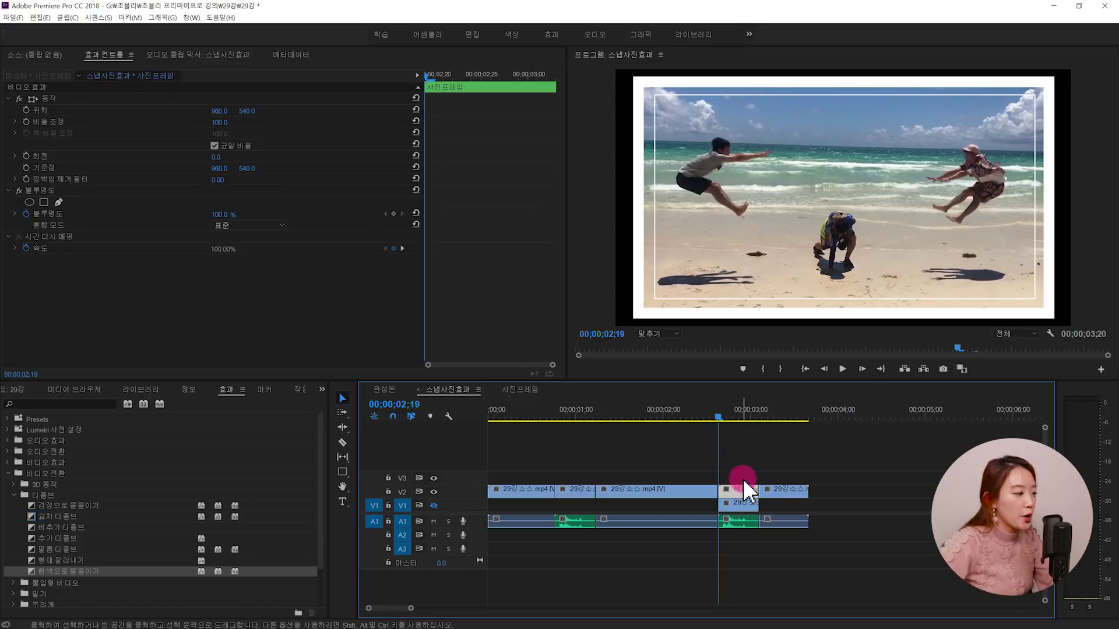
# Step: Play part of the finished 완성본 sequence to see how the photo frame moves, and return to 스냅사진효과
pyautogui.click(393, 387)
pyautogui.click(657, 411)
pyautogui.press('space')
pyautogui.moveTo(675, 410)
pyautogui.mouseDown()
pyautogui.moveTo(635, 423)
pyautogui.moveTo(658, 415)
pyautogui.mouseUp()
pyautogui.click(520, 389)
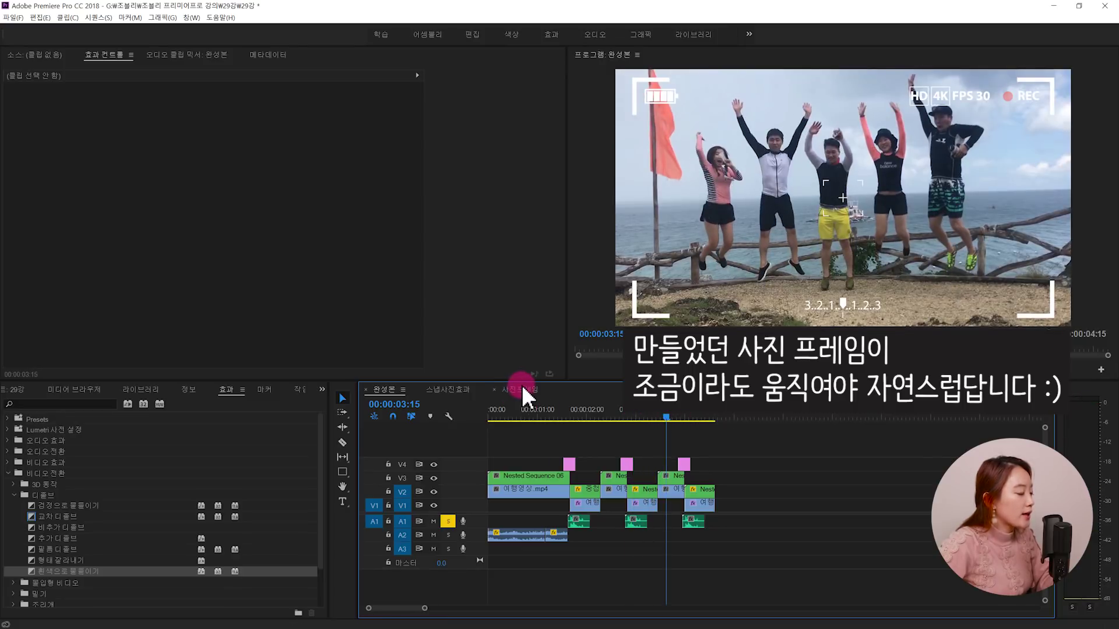
pyautogui.click(449, 394)
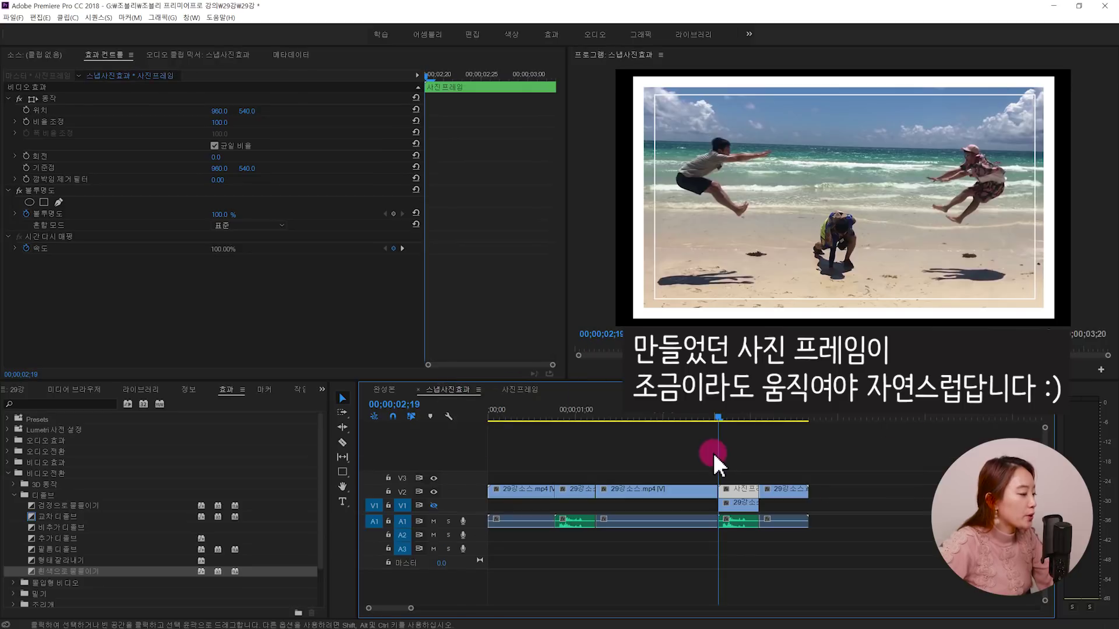
# Step: Set the nested 사진프레임 clip's scale to 85 and turn on scale keyframing at the clip's first frame
pyautogui.click(763, 470)
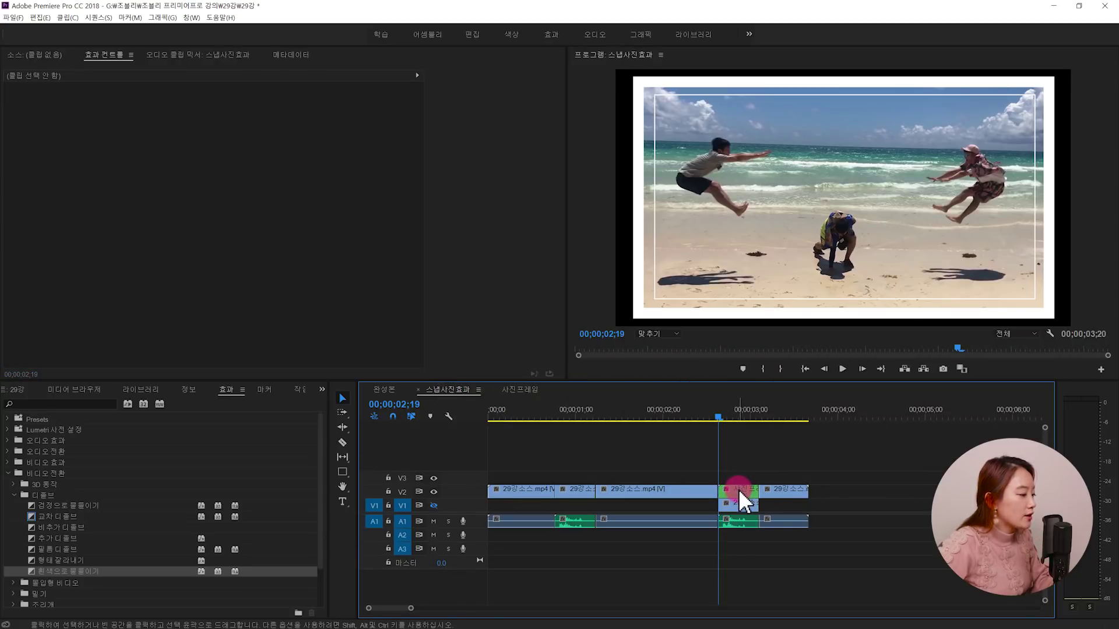
pyautogui.click(739, 488)
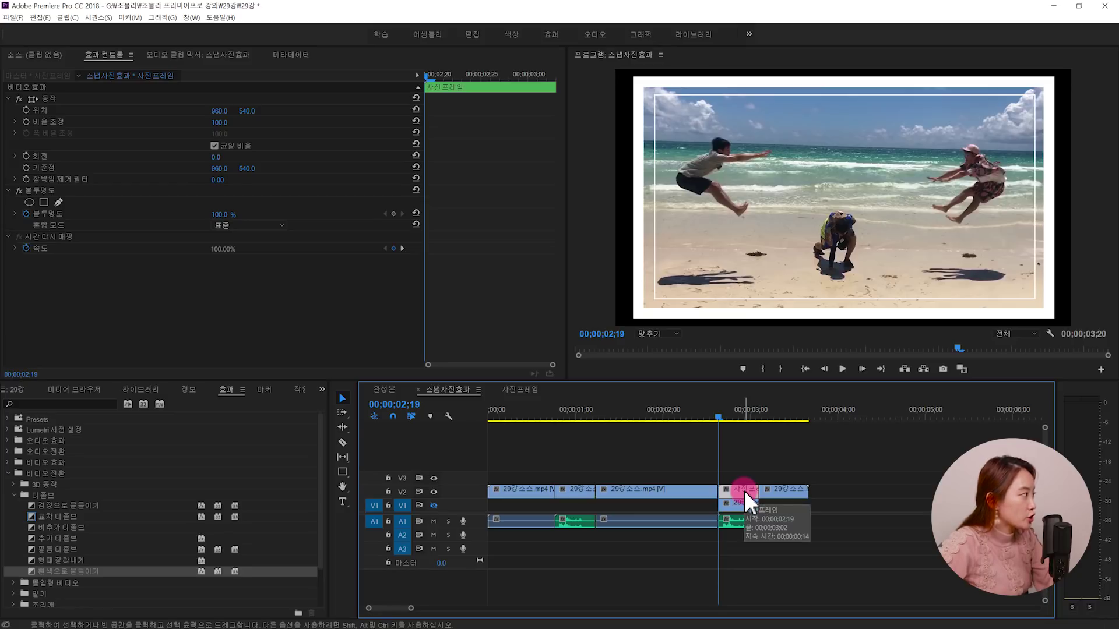
pyautogui.click(749, 457)
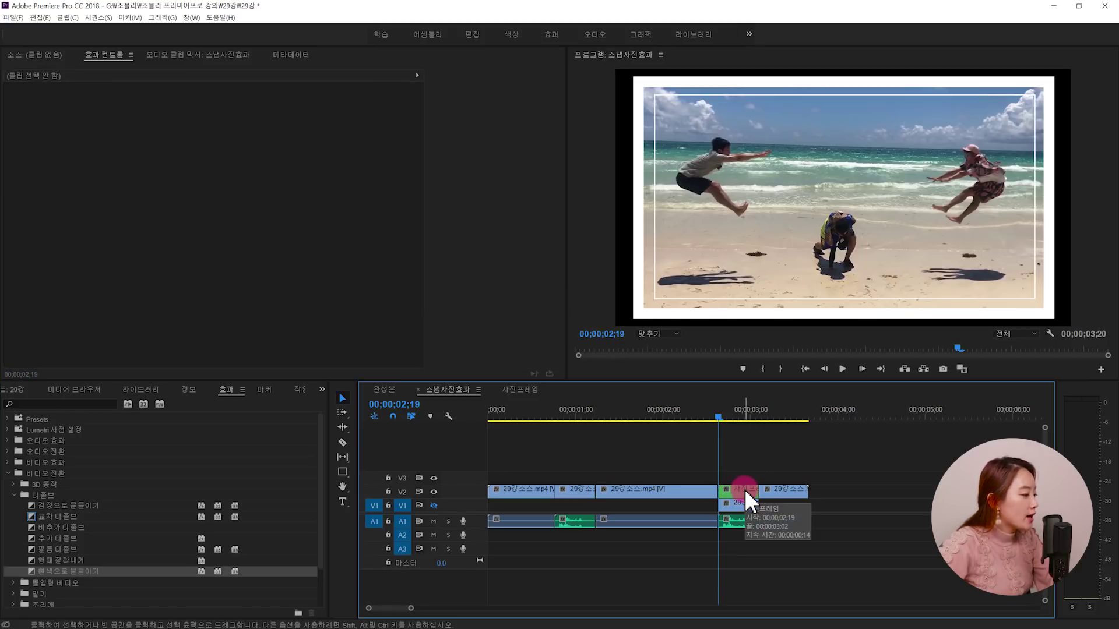
pyautogui.click(745, 490)
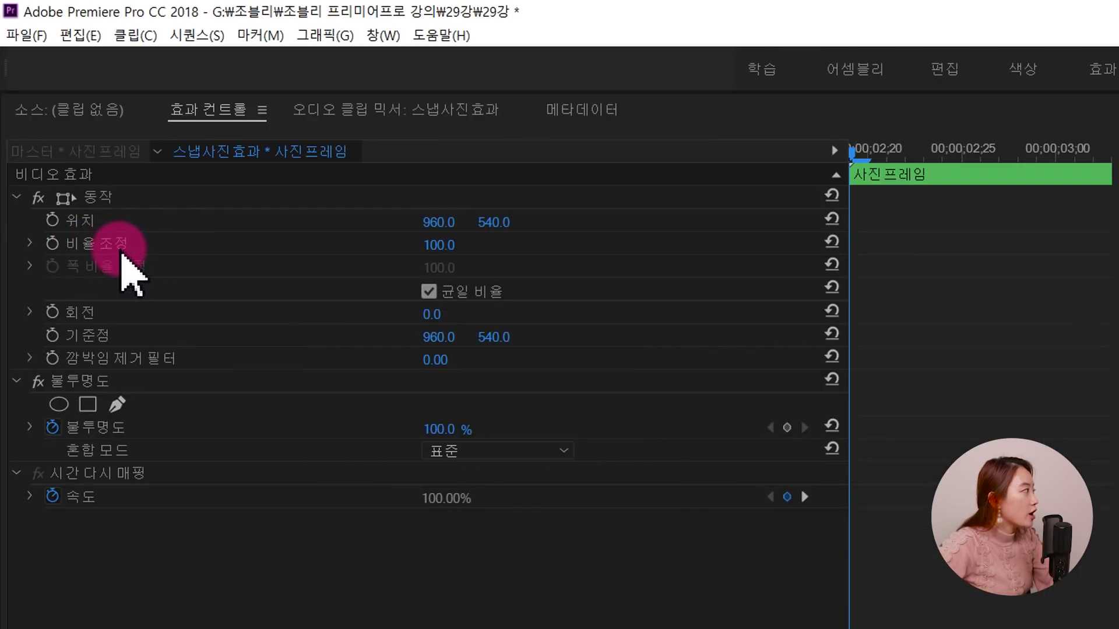
pyautogui.moveTo(437, 244); pyautogui.dragTo(458, 251)
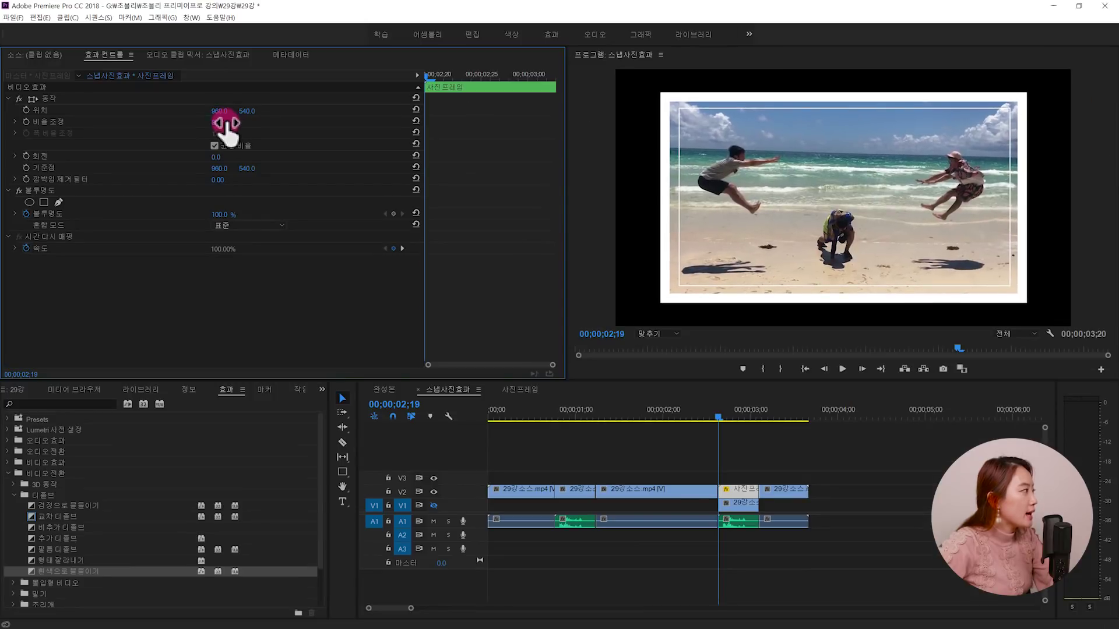
pyautogui.click(228, 123)
pyautogui.write('8')
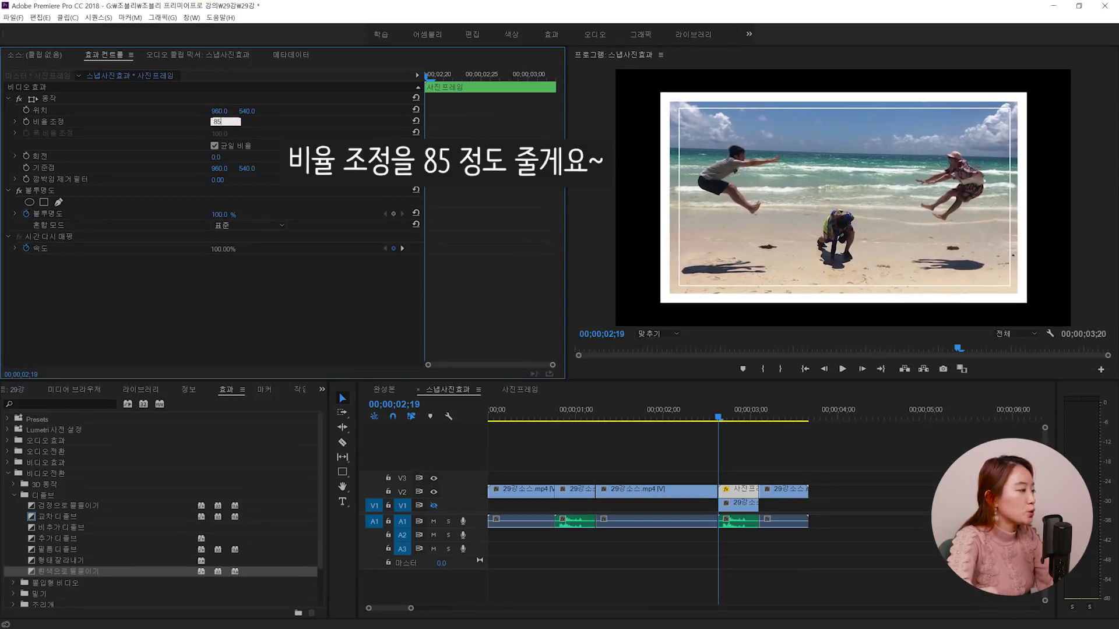
pyautogui.write('5')
pyautogui.click(221, 123)
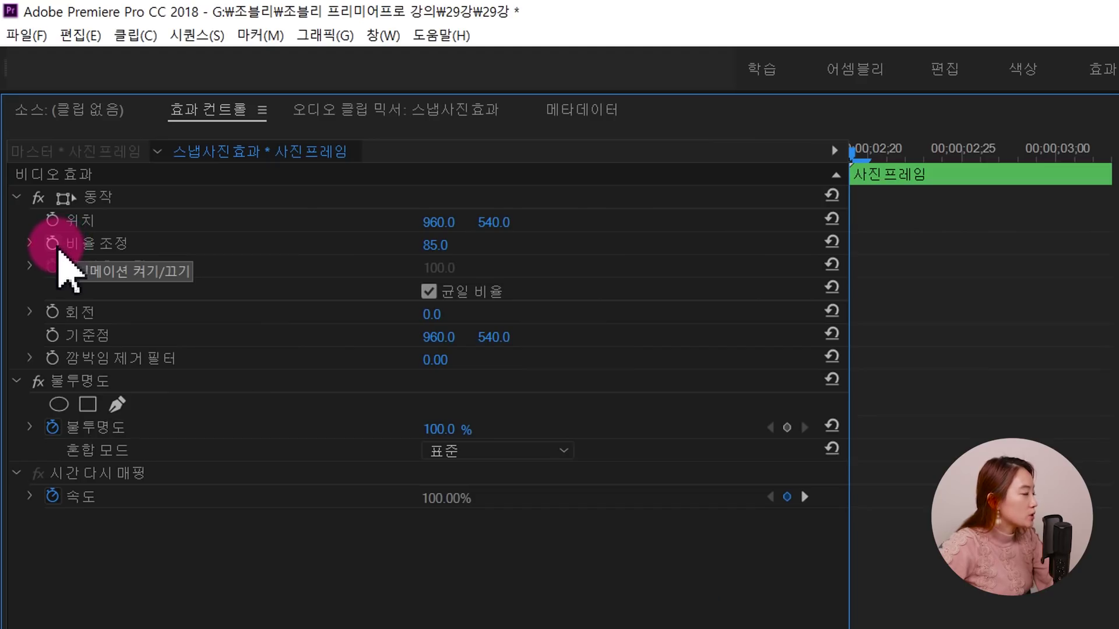
pyautogui.click(56, 247)
# Step: Add a second scale keyframe of 80 at 00;00;03;02, near the end of the 사진프레임 clip
pyautogui.click(868, 153)
pyautogui.click(887, 257)
pyautogui.click(867, 150)
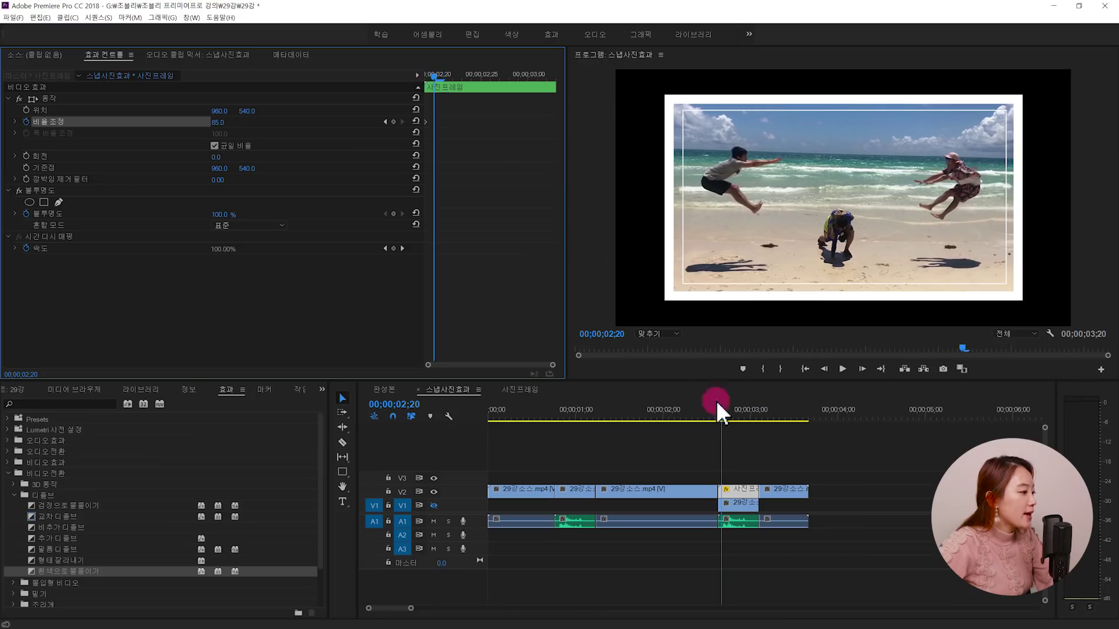
pyautogui.moveTo(717, 403); pyautogui.dragTo(759, 429)
pyautogui.click(222, 123)
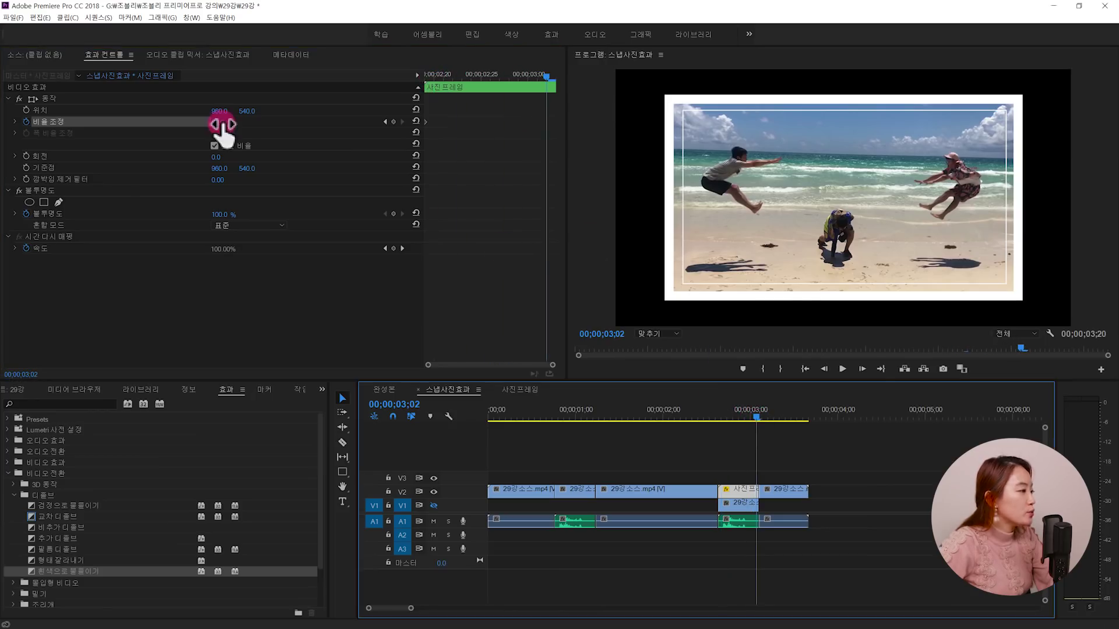
pyautogui.click(222, 121)
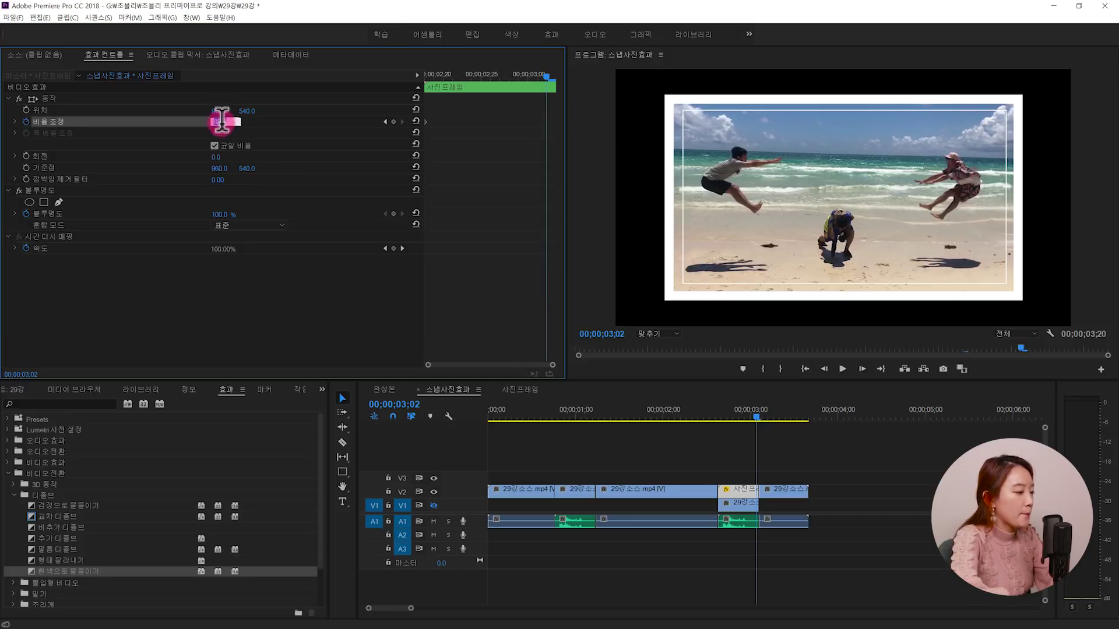
pyautogui.write('80')
pyautogui.press('Return')
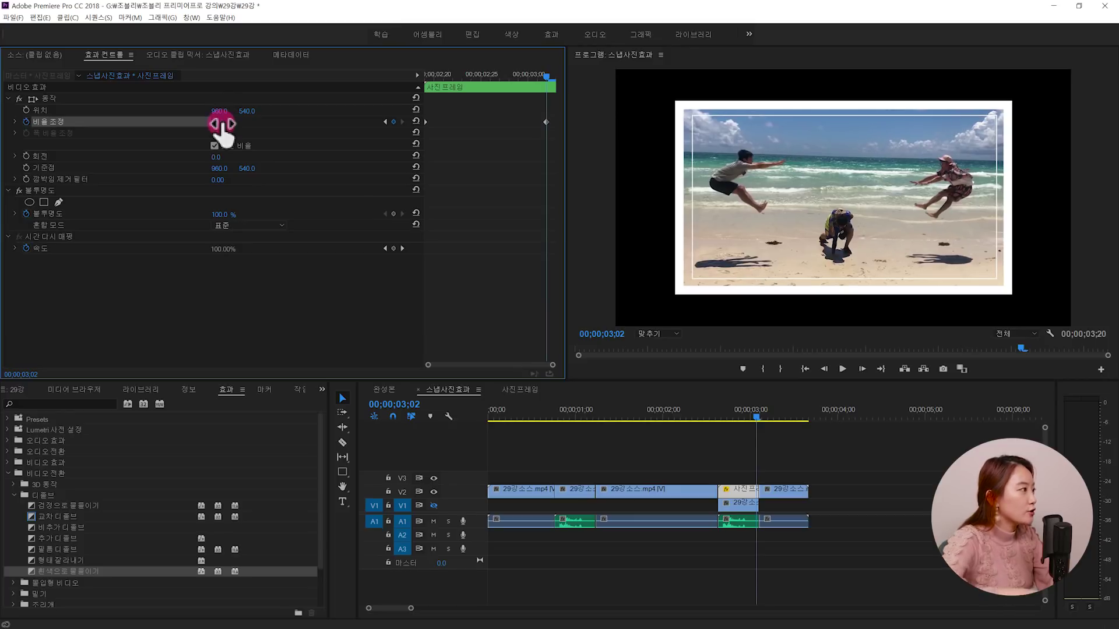
# Step: Move the second scale keyframe to the very end of the 사진프레임 clip and scrub through the shrinking animation
pyautogui.moveTo(547, 122); pyautogui.dragTo(553, 122)
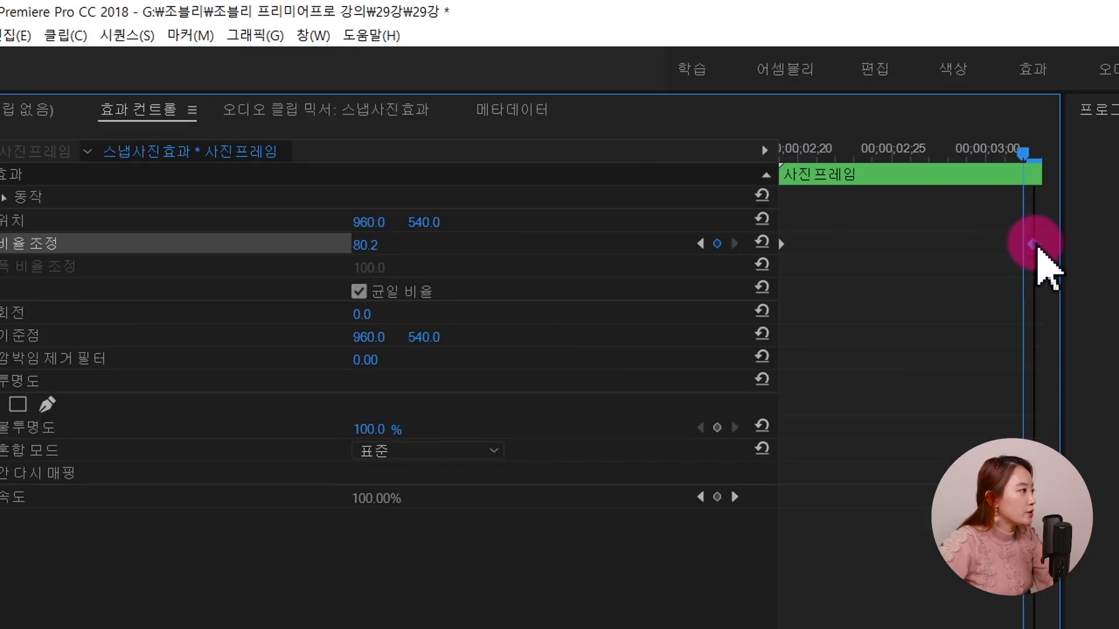
pyautogui.moveTo(1038, 248); pyautogui.dragTo(1072, 274)
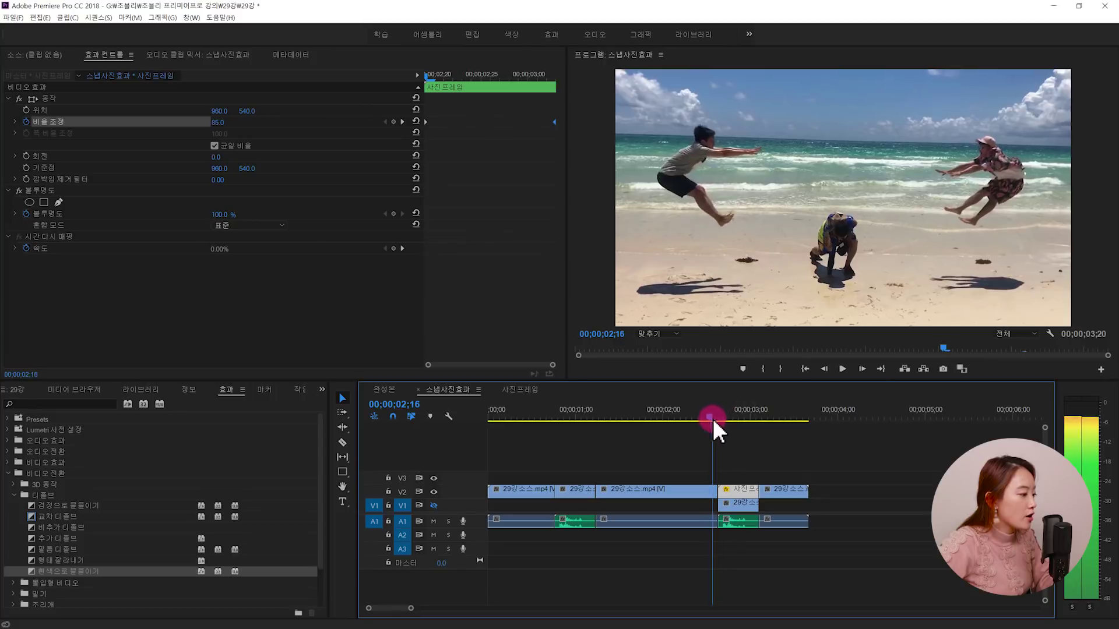
pyautogui.moveTo(712, 419); pyautogui.dragTo(775, 427)
pyautogui.click(763, 473)
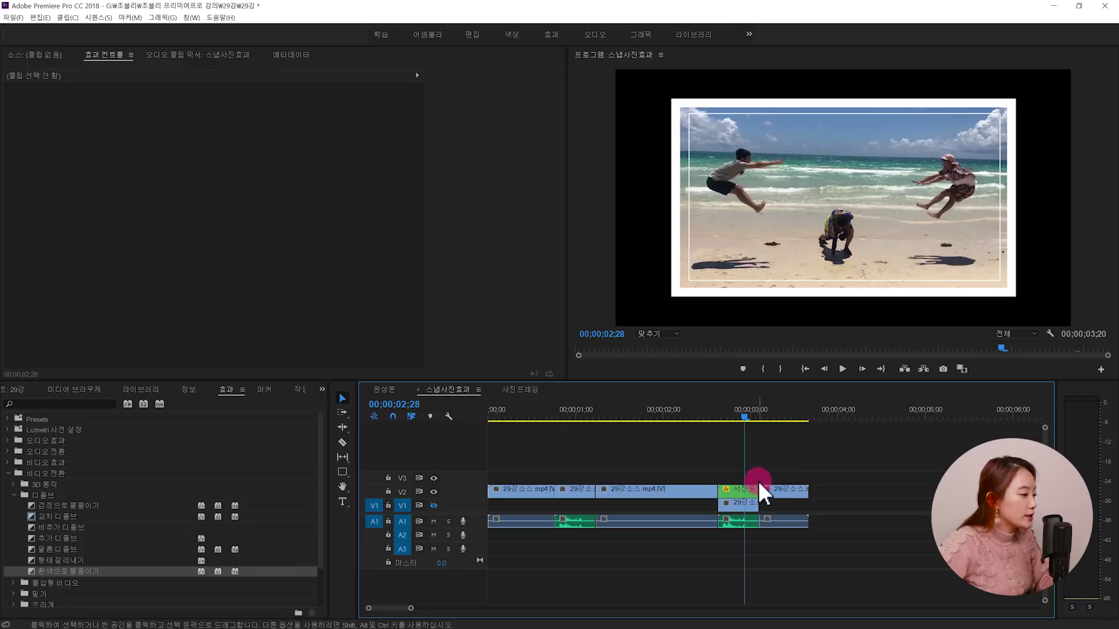
# Step: Ripple-extend the end of the nested 사진프레임 clip by about 11 frames, shifting the following clip along with it
pyautogui.click(750, 491)
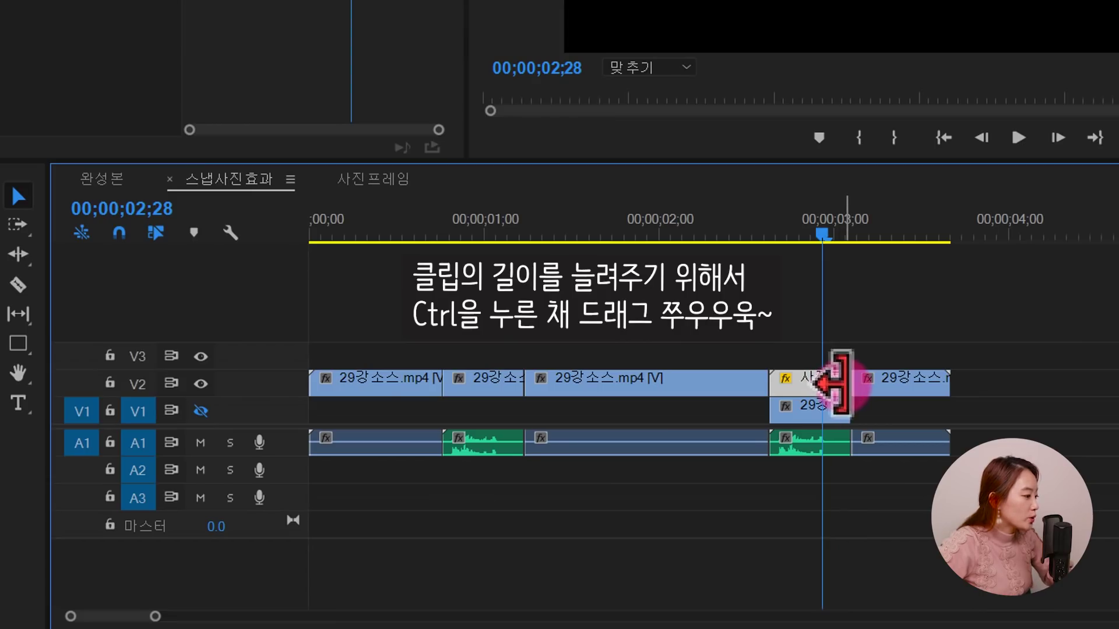
pyautogui.press('ctrl')
pyautogui.moveTo(841, 383); pyautogui.dragTo(915, 382)
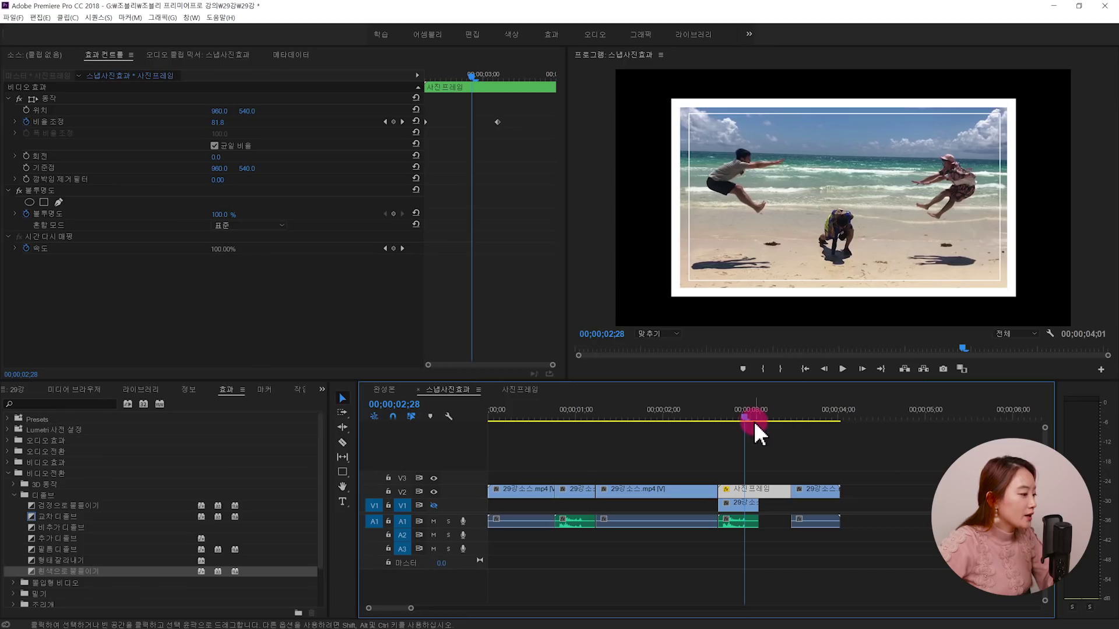
pyautogui.click(773, 452)
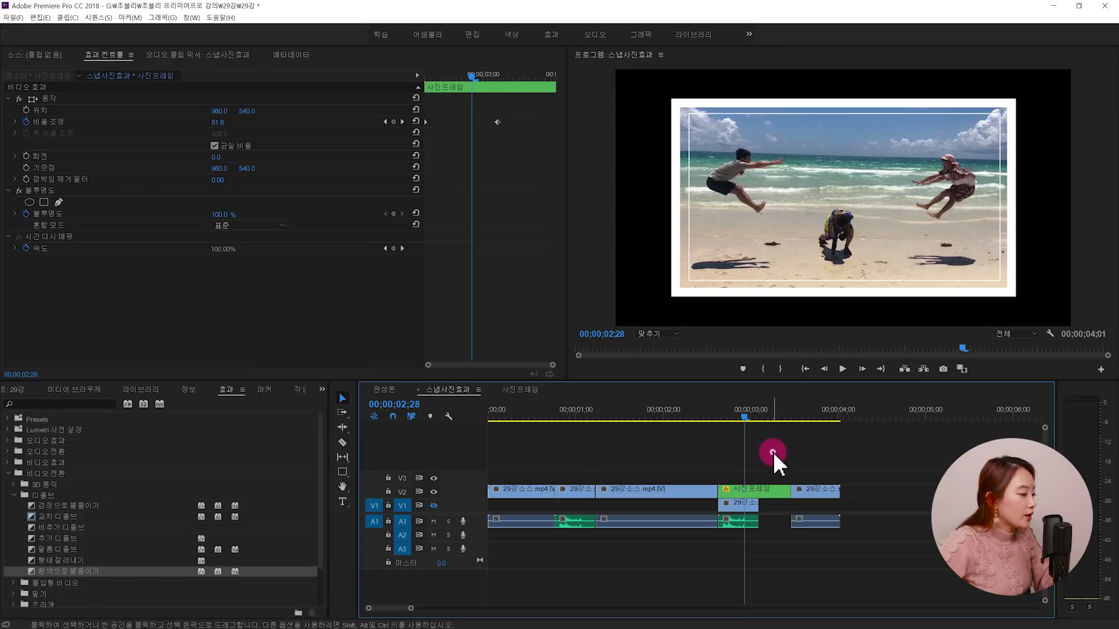
# Step: Move the second scale keyframe to the new end of the lengthened 사진프레임 clip and play back the animation
pyautogui.click(765, 491)
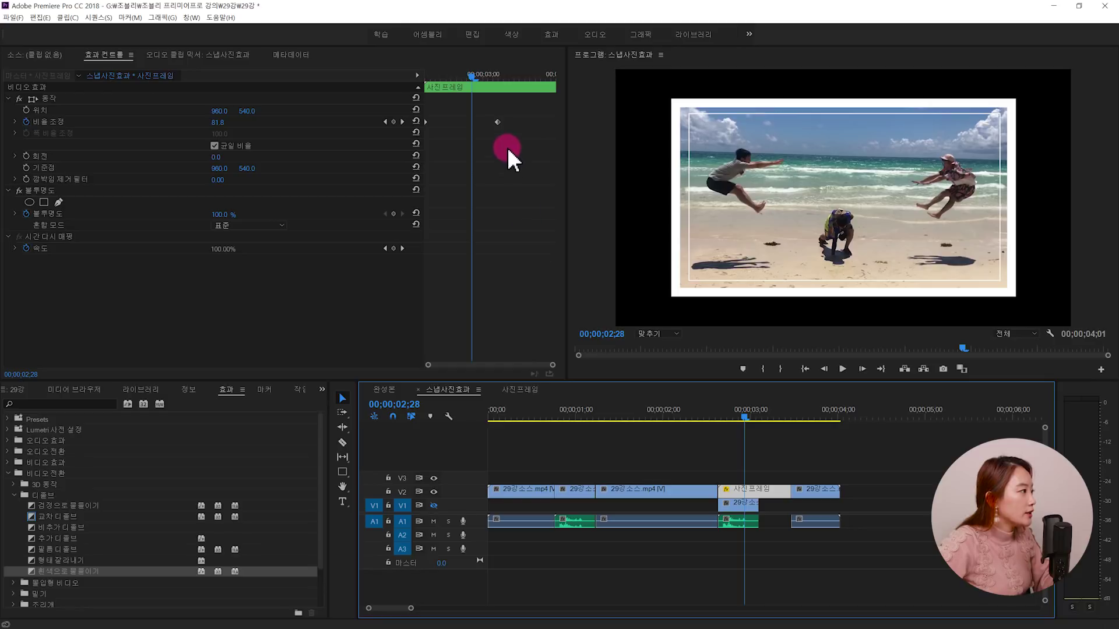
pyautogui.moveTo(499, 122); pyautogui.dragTo(555, 129)
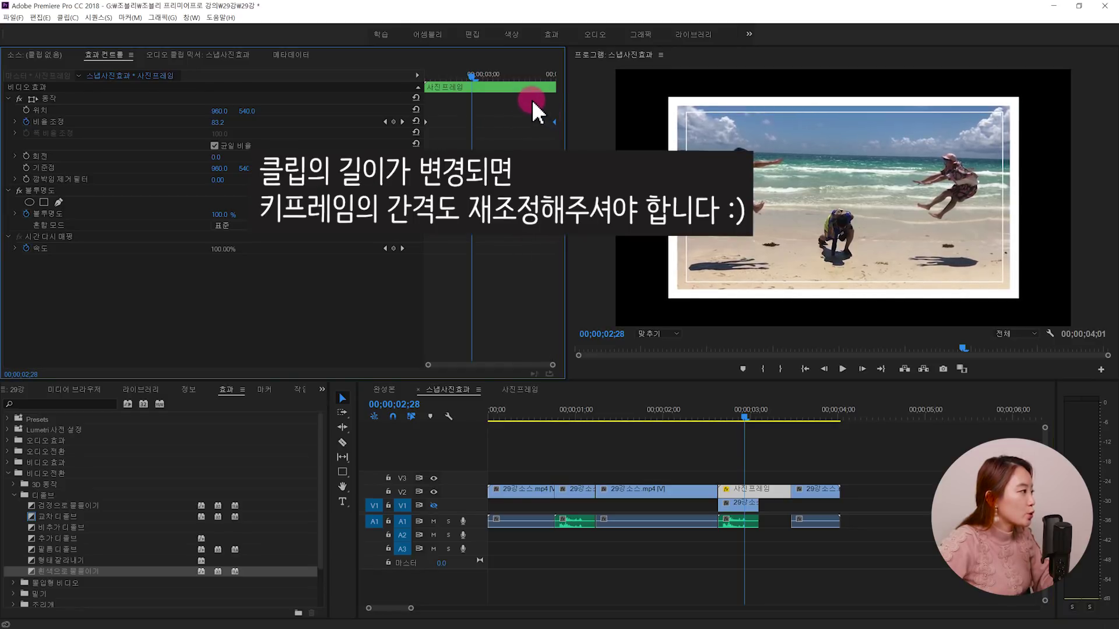
pyautogui.click(707, 418)
pyautogui.click(671, 418)
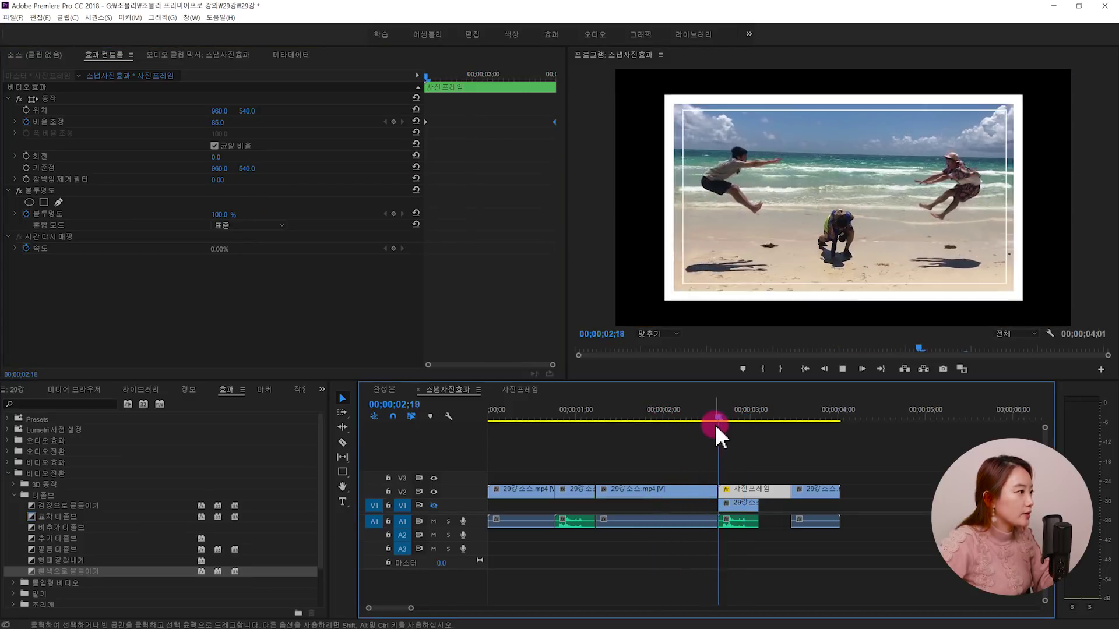
pyautogui.press('space')
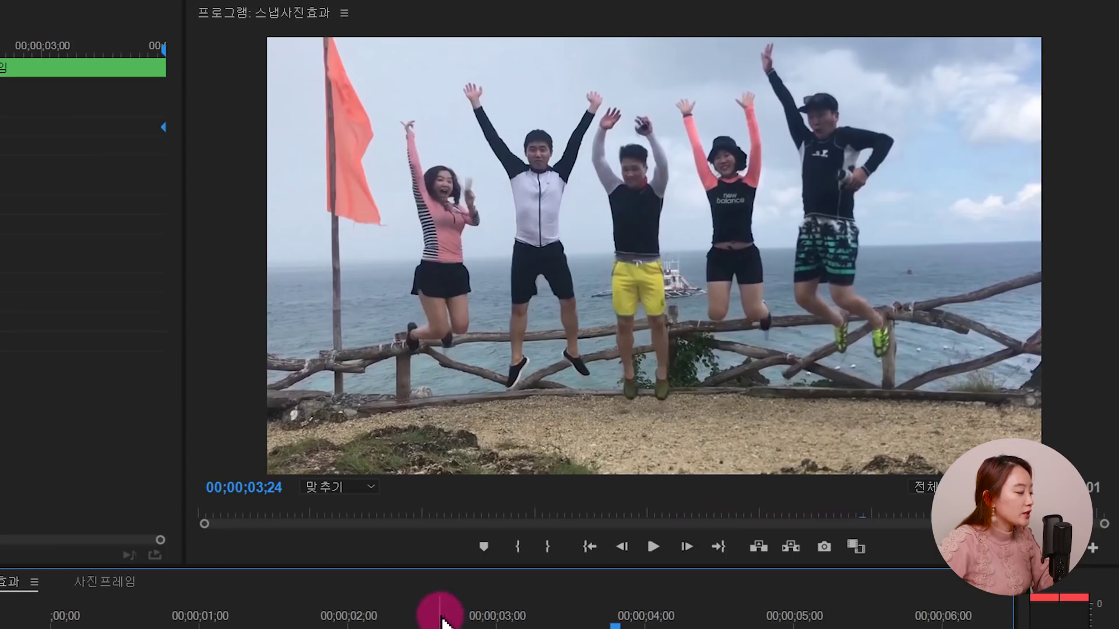
pyautogui.click(441, 619)
pyautogui.press('space')
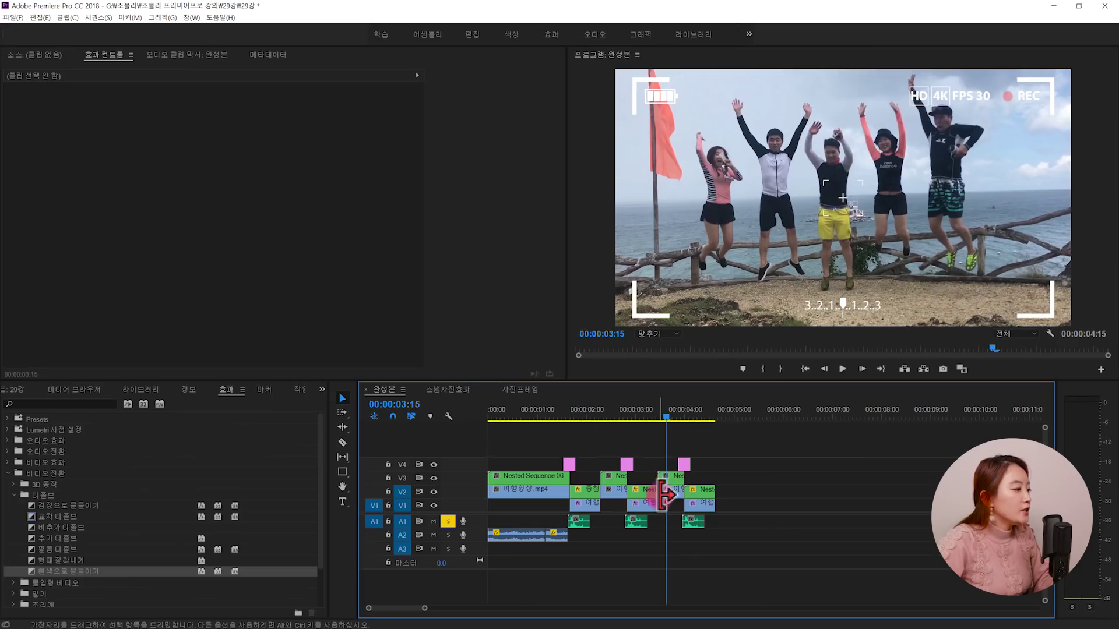
# Step: Play the beach photo section of the 완성본 sequence to study the faded background behind the moving frame
pyautogui.moveTo(668, 415); pyautogui.dragTo(625, 425)
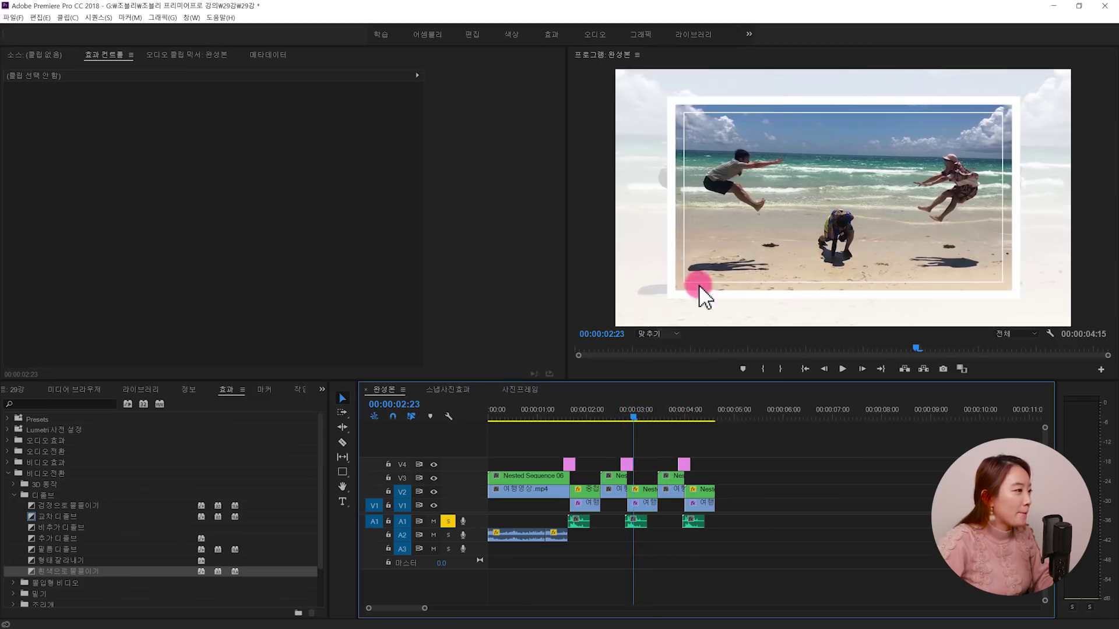
pyautogui.press('space')
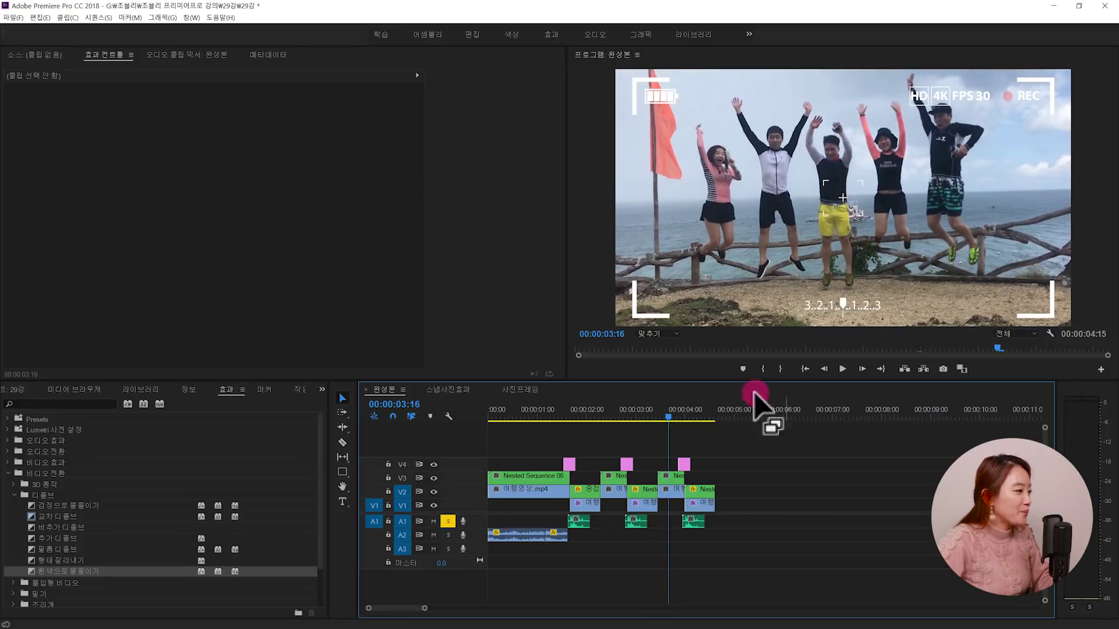
pyautogui.click(645, 416)
pyautogui.moveTo(651, 424)
pyautogui.mouseDown()
pyautogui.moveTo(624, 431)
pyautogui.moveTo(638, 435)
pyautogui.mouseUp()
pyautogui.press('space')
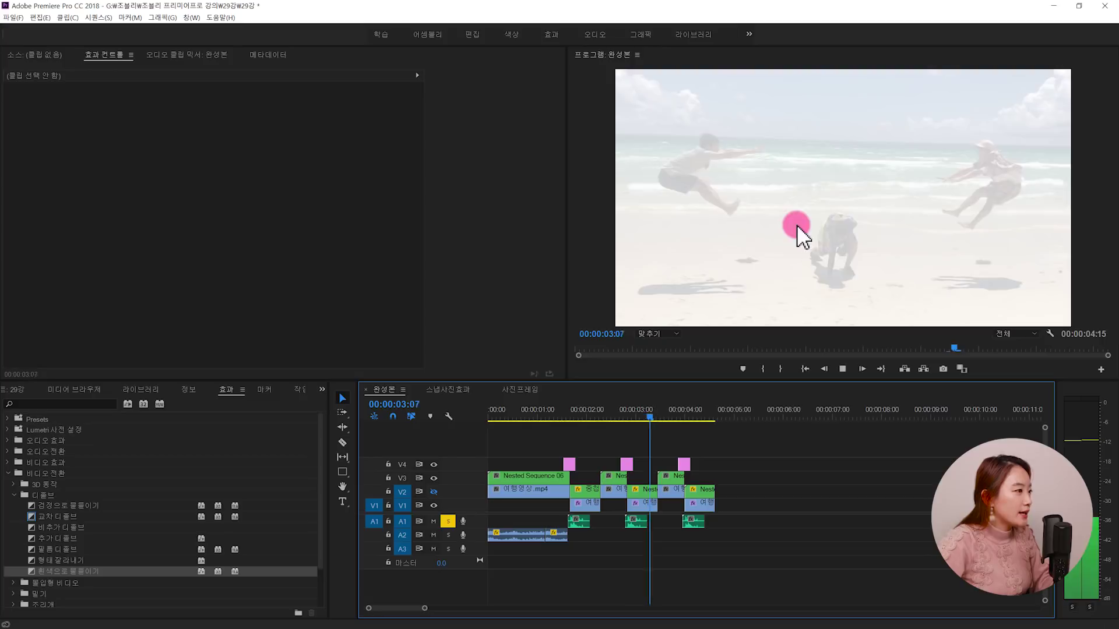
# Step: Return to the 스냅사진효과 sequence and extend the 29강소스.mp4 copy on V1 to the end of the 사진프레임 clip
pyautogui.press('space')
pyautogui.click(645, 415)
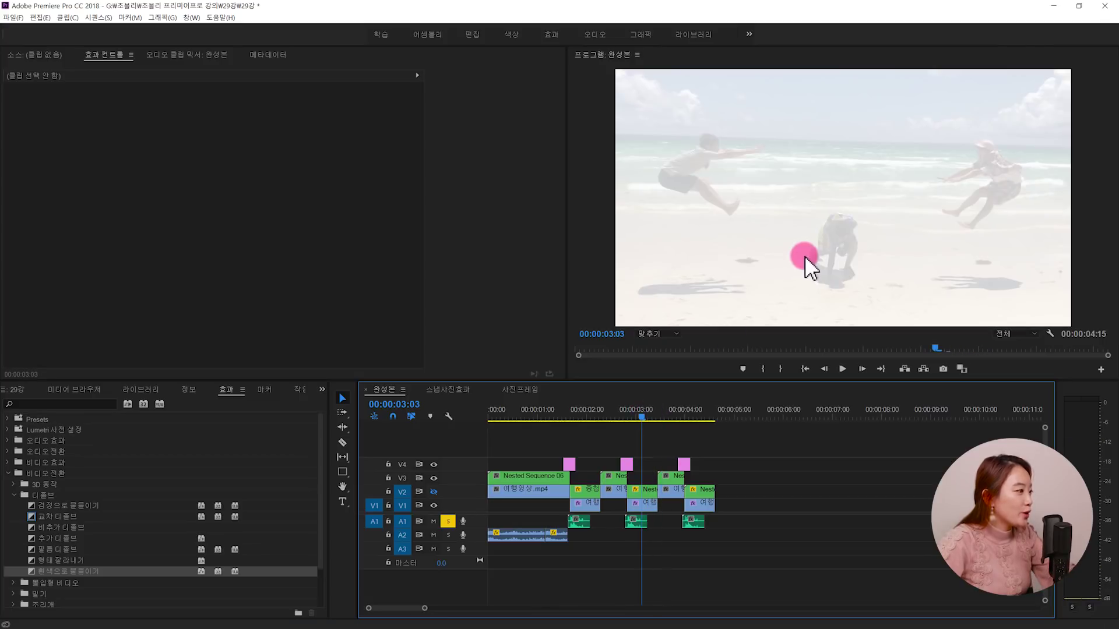
pyautogui.click(448, 389)
pyautogui.click(749, 490)
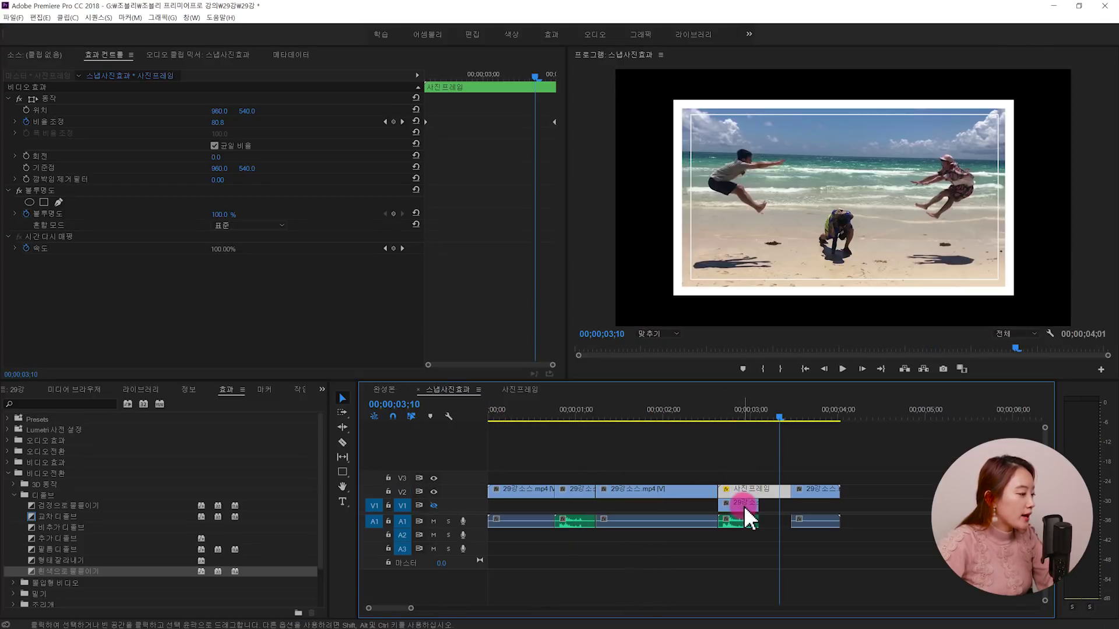
pyautogui.click(744, 505)
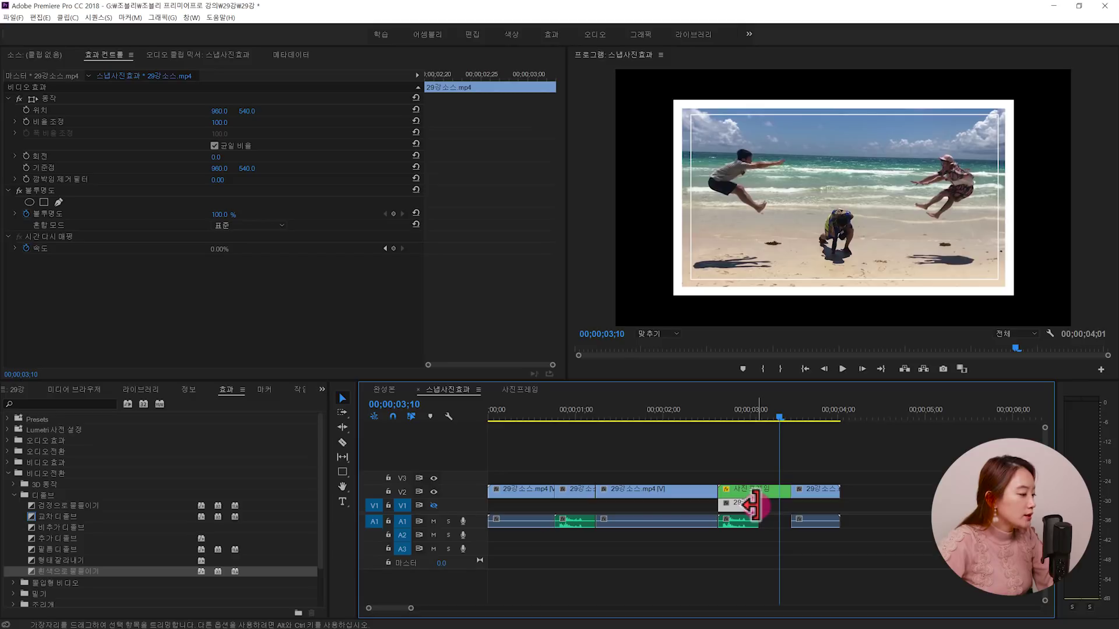
pyautogui.moveTo(753, 504); pyautogui.dragTo(790, 505)
# Step: Turn on the V1 track output and play the photo frame over the background copy
pyautogui.click(444, 505)
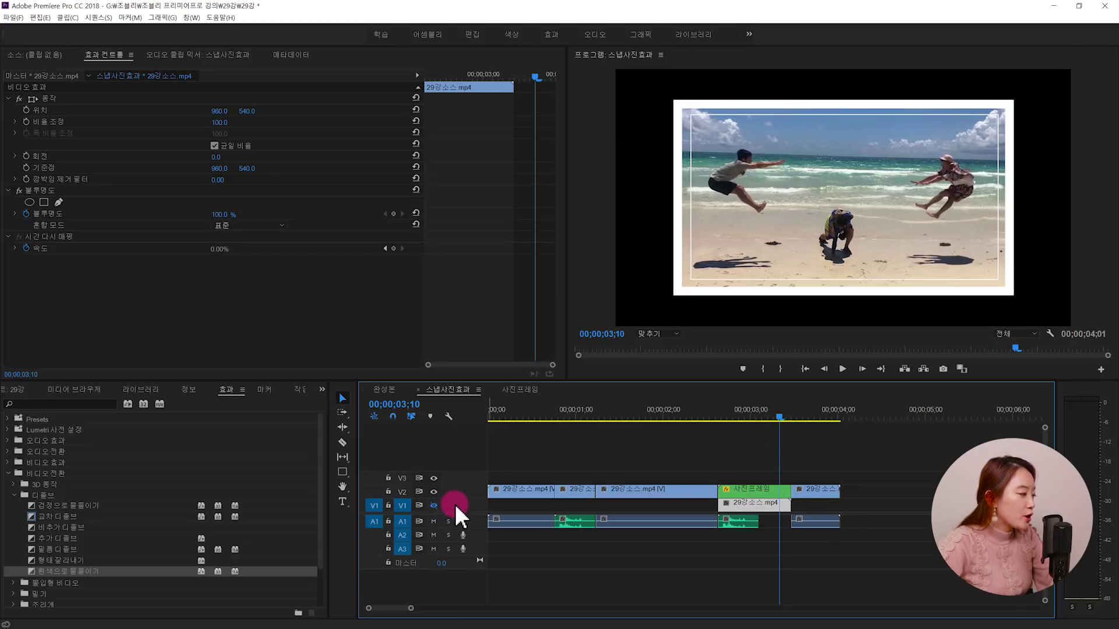
pyautogui.click(434, 506)
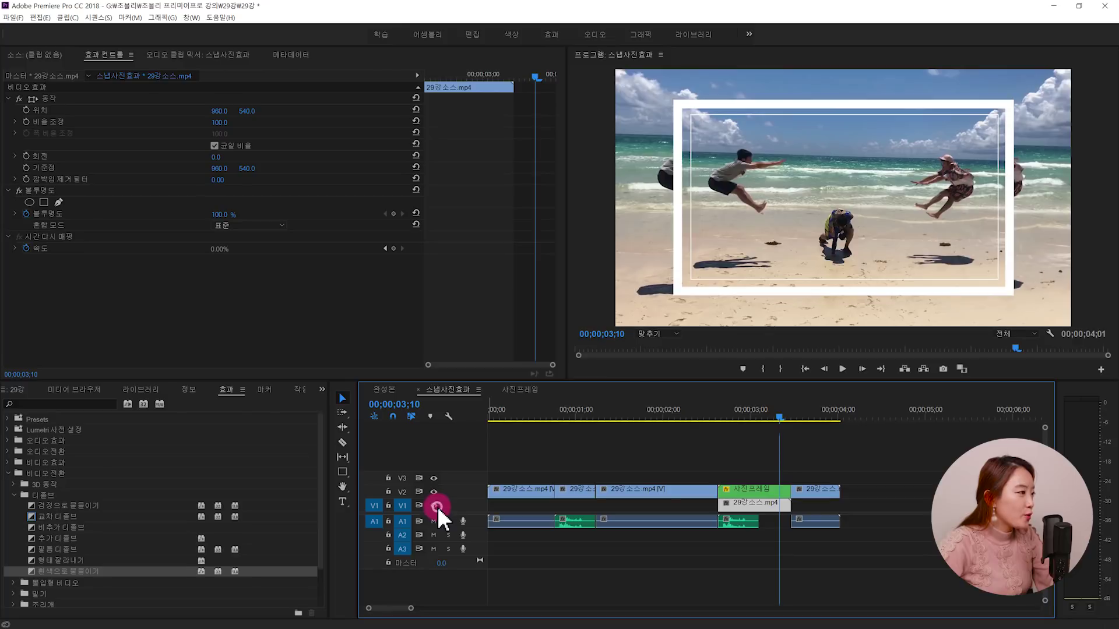
pyautogui.click(712, 412)
pyautogui.press('space')
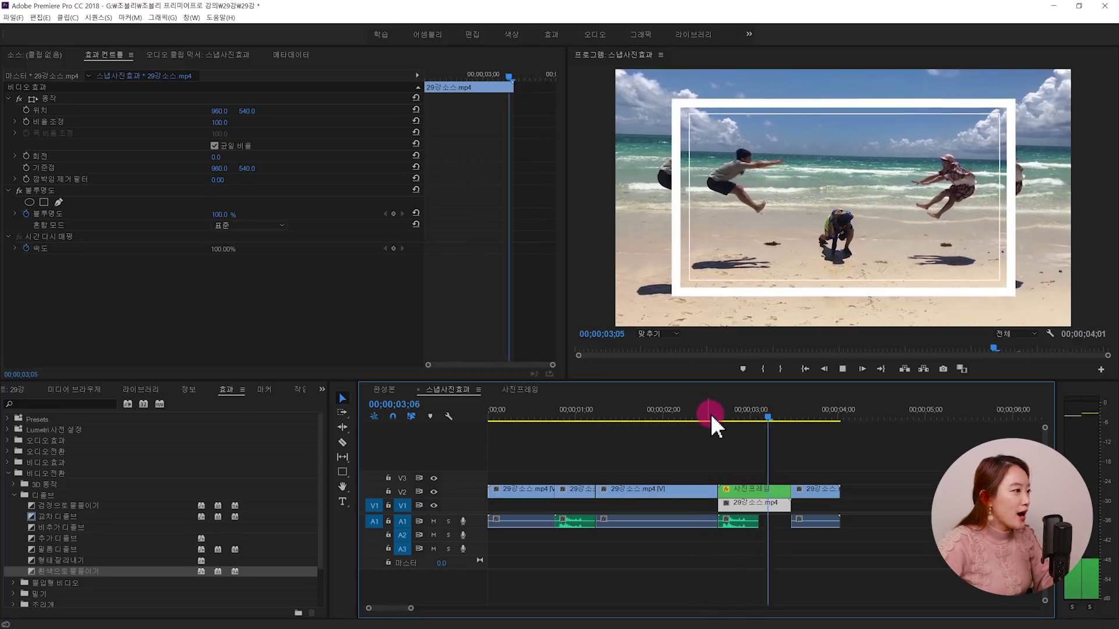
pyautogui.click(702, 414)
pyautogui.press('space')
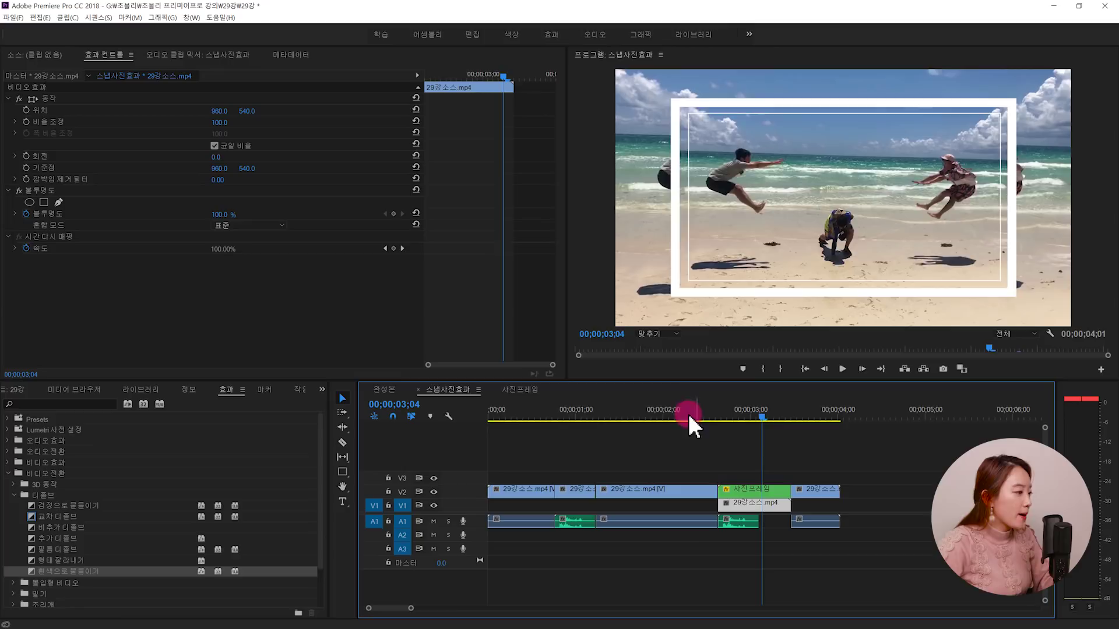
# Step: Hide the V2 track so that only the 29강소스.mp4 background copy on V1 is displayed
pyautogui.click(433, 492)
pyautogui.click(871, 313)
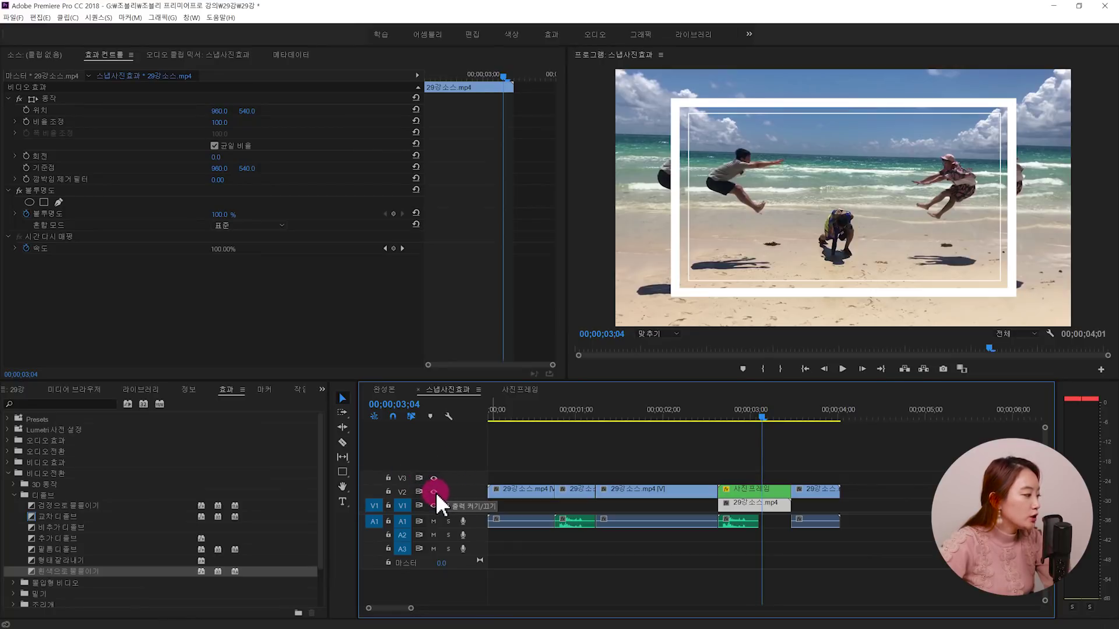
pyautogui.click(435, 491)
pyautogui.click(875, 497)
pyautogui.click(386, 473)
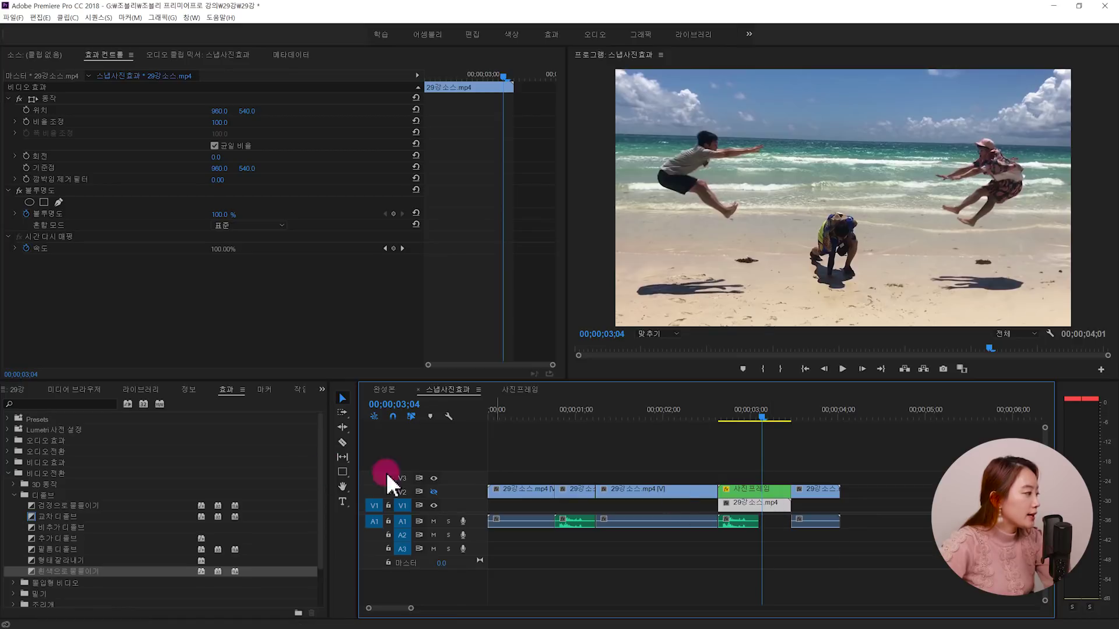
# Step: Search the effects for 색조 and apply it to the 29강소스.mp4 copy on V1
pyautogui.click(235, 393)
pyautogui.click(81, 403)
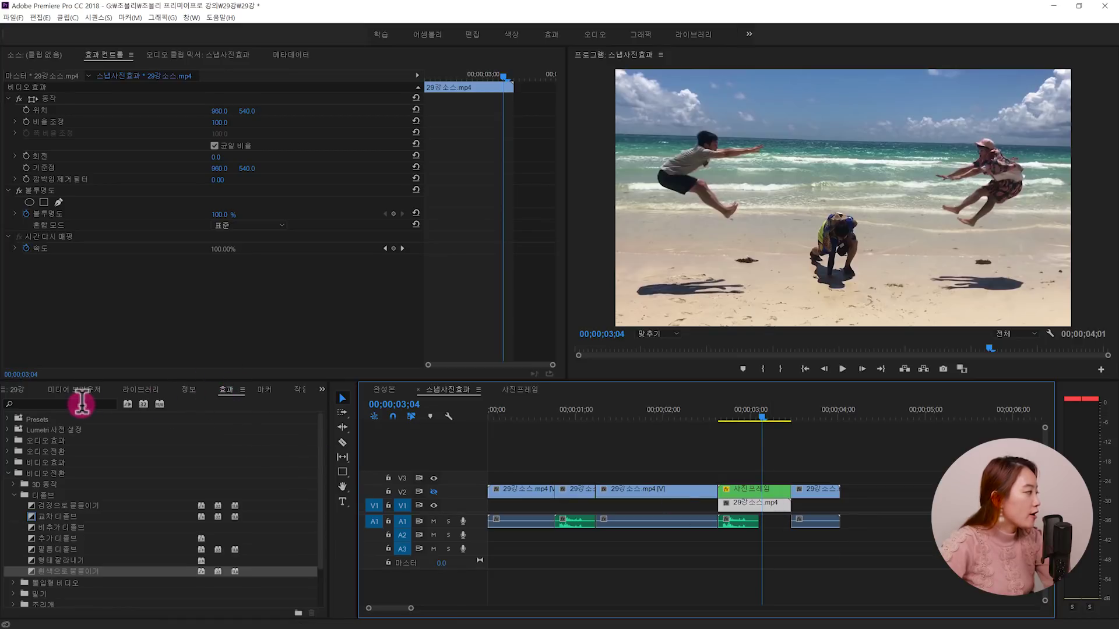
pyautogui.write('ㅅ')
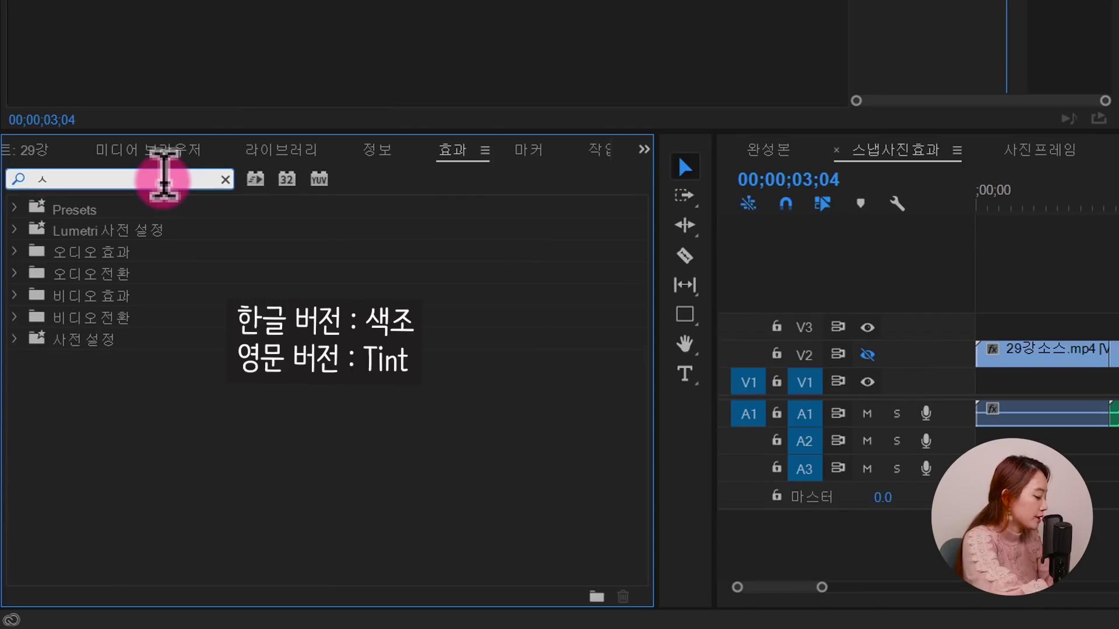
pyautogui.write('색조')
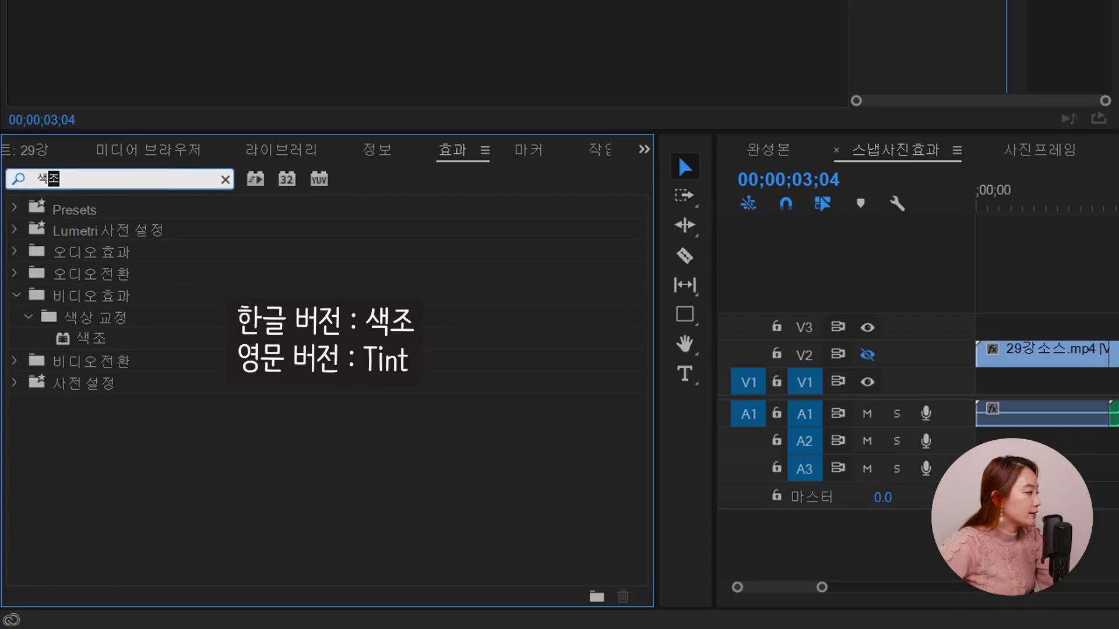
pyautogui.click(88, 343)
pyautogui.moveTo(86, 358); pyautogui.dragTo(1116, 288)
pyautogui.moveTo(650, 315); pyautogui.dragTo(833, 411)
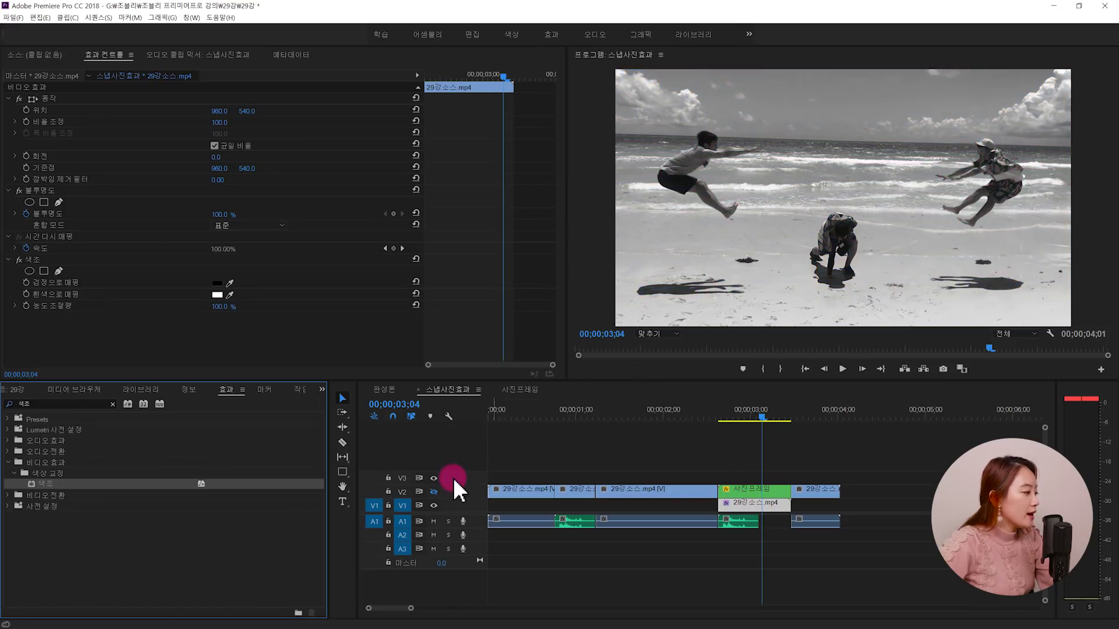
# Step: Show the V2 track and play the photo frame over the black-and-white background
pyautogui.click(437, 492)
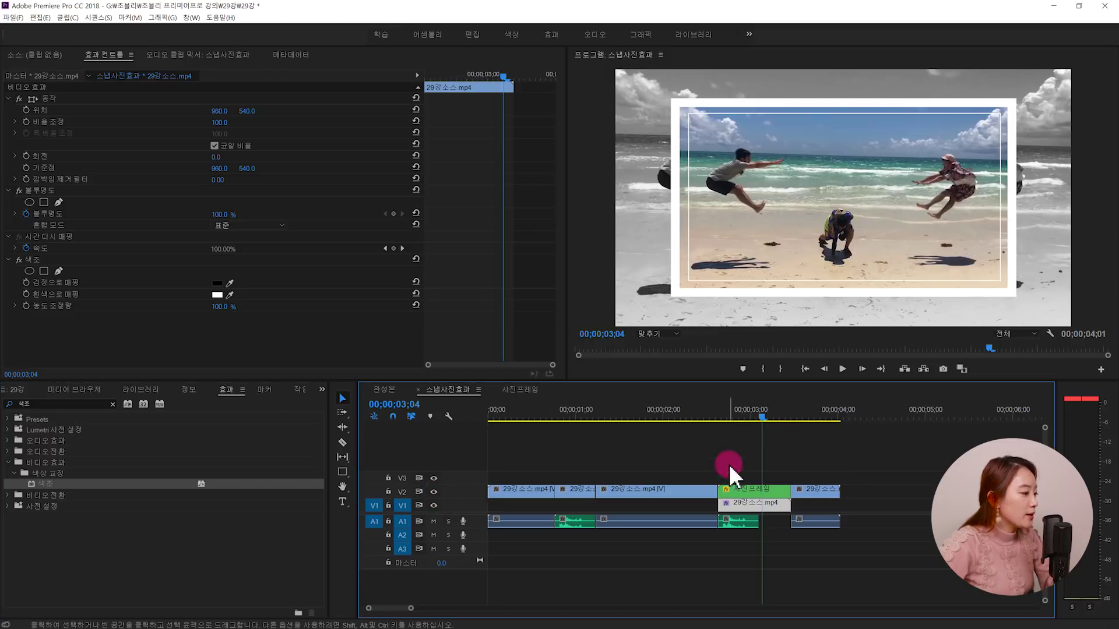
pyautogui.click(689, 411)
pyautogui.press('space')
pyautogui.click(689, 410)
pyautogui.click(689, 410)
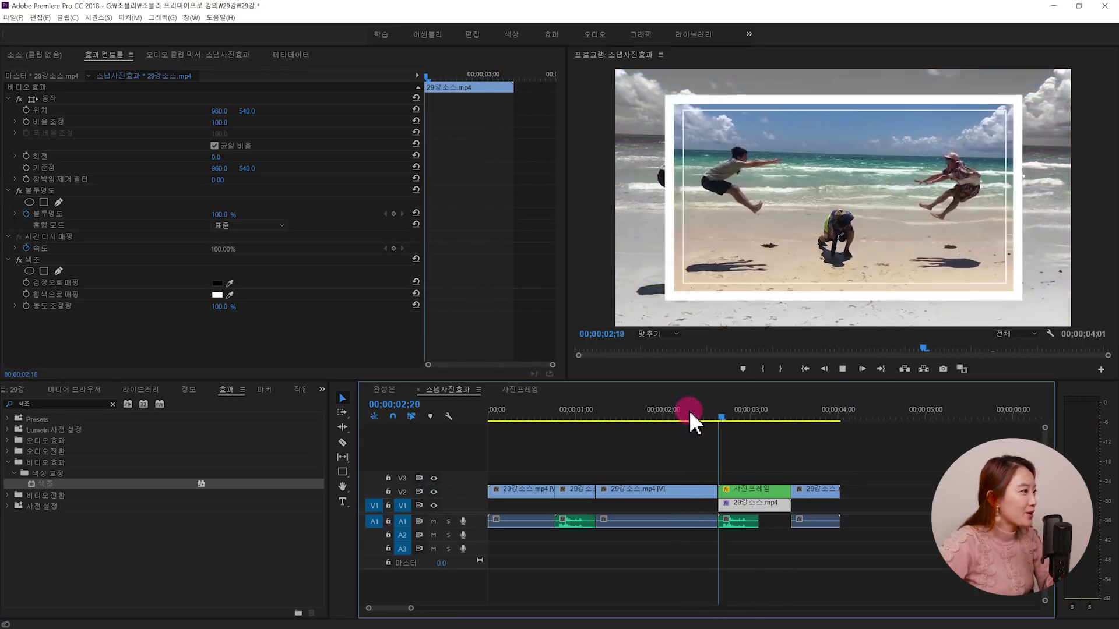
pyautogui.press('space')
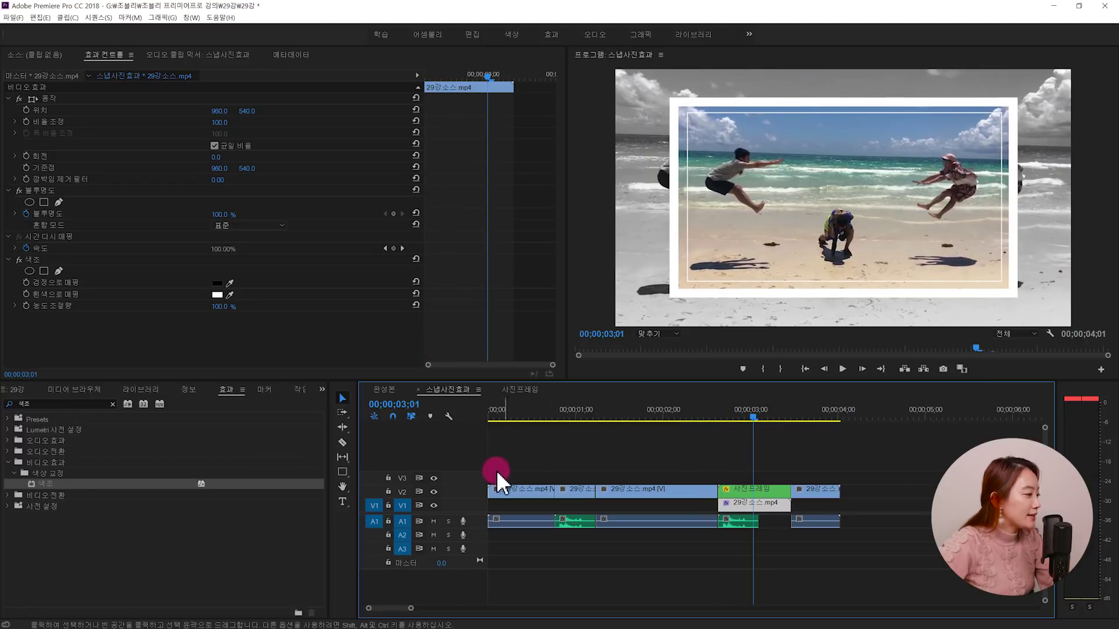
# Step: Hide the V2 track and set the 색조 effect's 검정으로 매핑 color to white
pyautogui.click(434, 491)
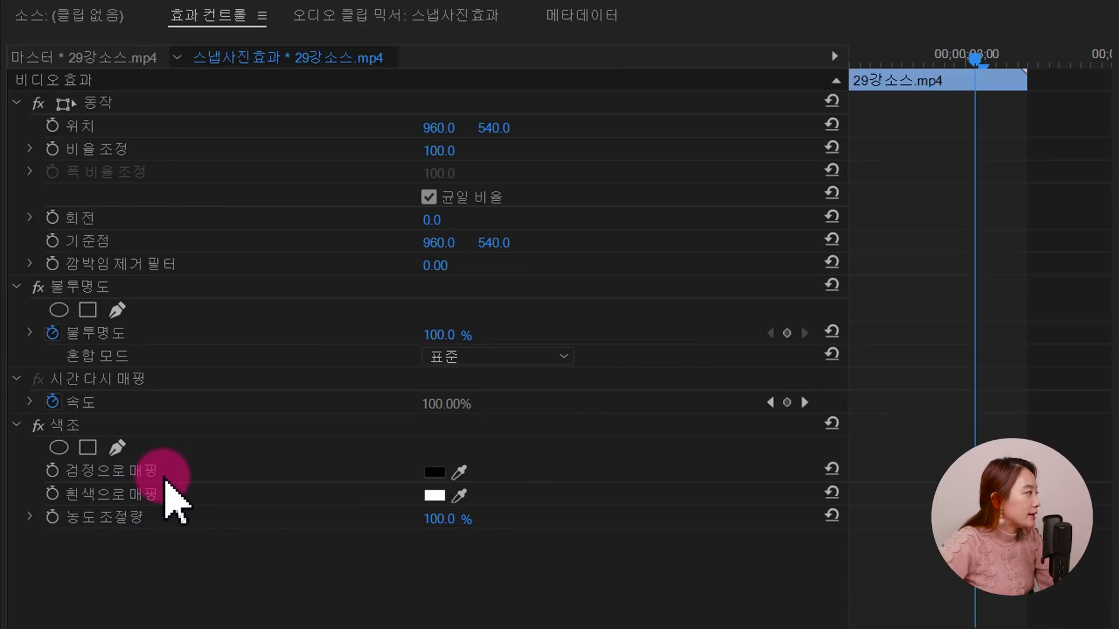
pyautogui.click(435, 472)
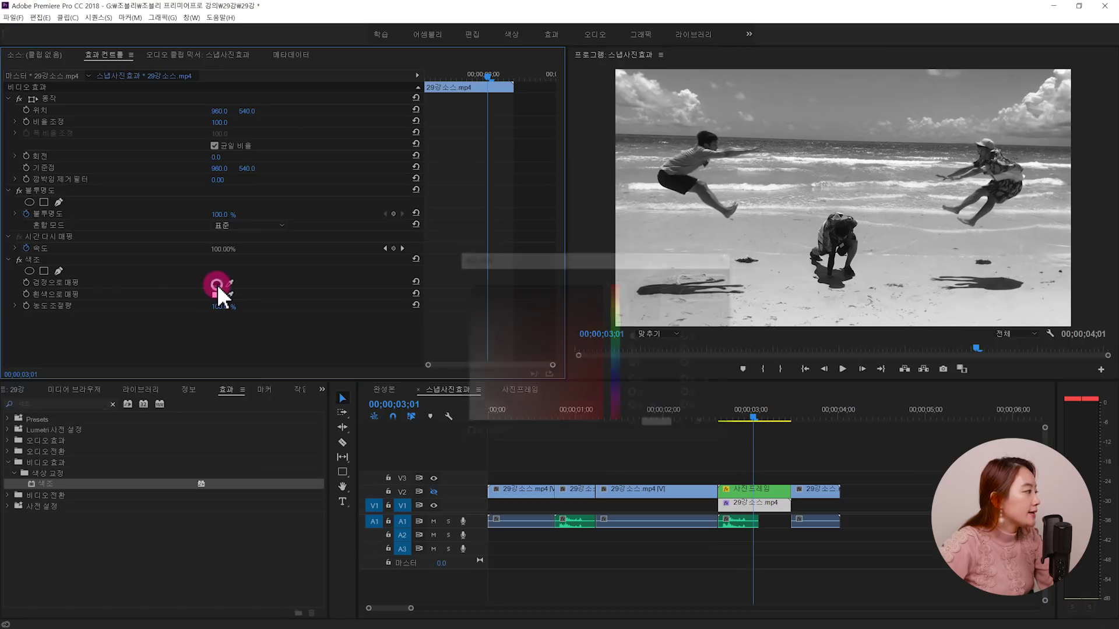
pyautogui.moveTo(553, 354); pyautogui.dragTo(428, 453)
pyautogui.click(702, 278)
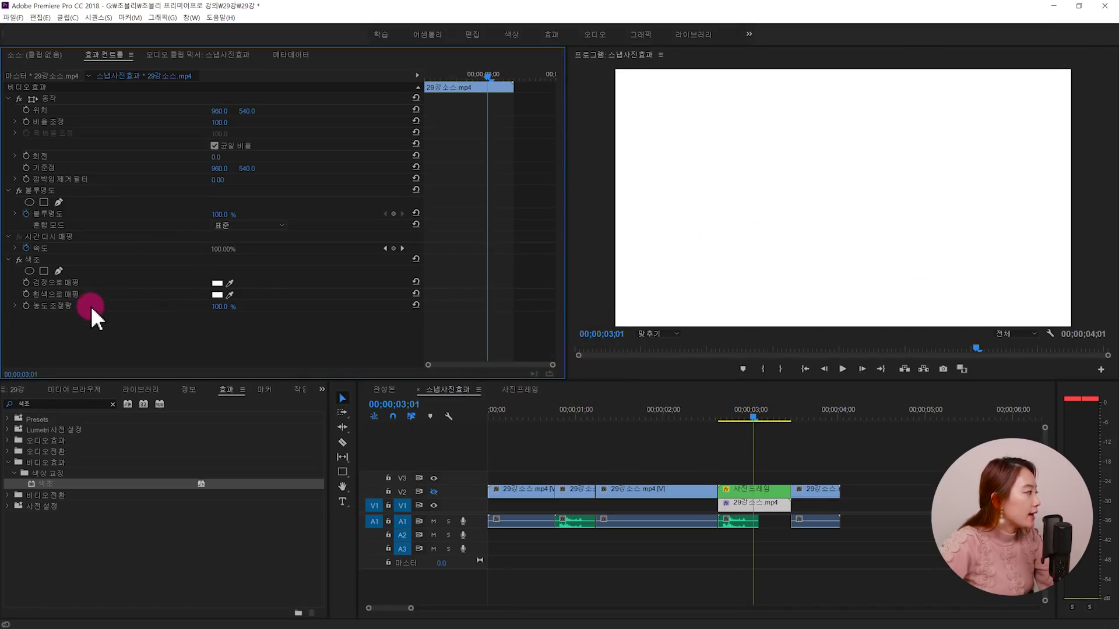
# Step: Set the 색조 effect's 농도 조절량 to 75%
pyautogui.moveTo(209, 315)
pyautogui.mouseDown()
pyautogui.moveTo(178, 314)
pyautogui.moveTo(225, 304)
pyautogui.mouseUp()
pyautogui.click(225, 304)
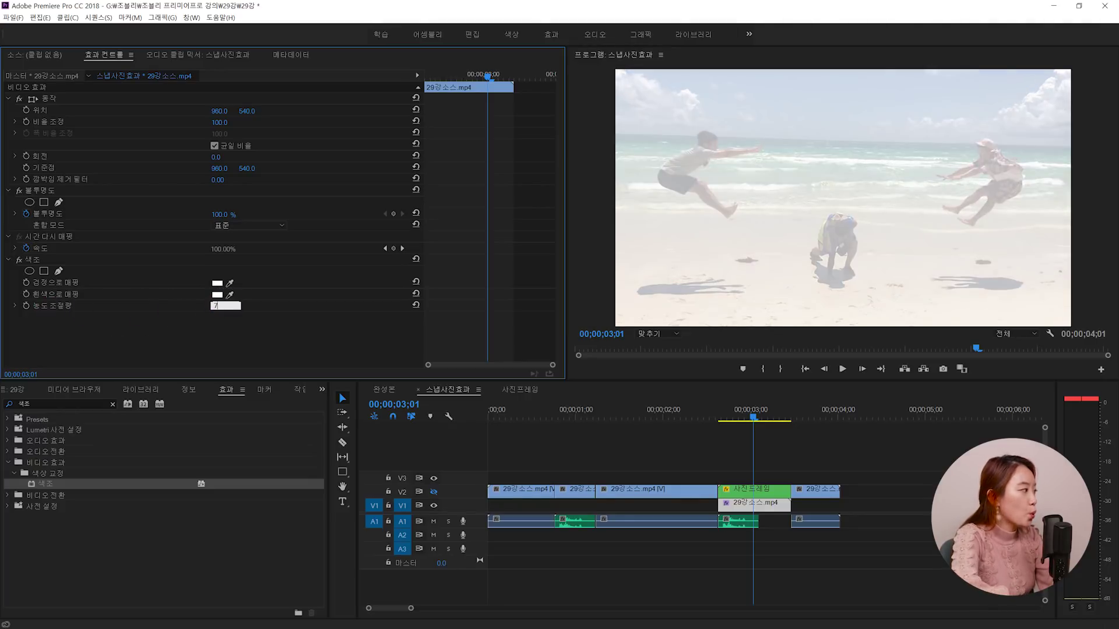
pyautogui.press('Return')
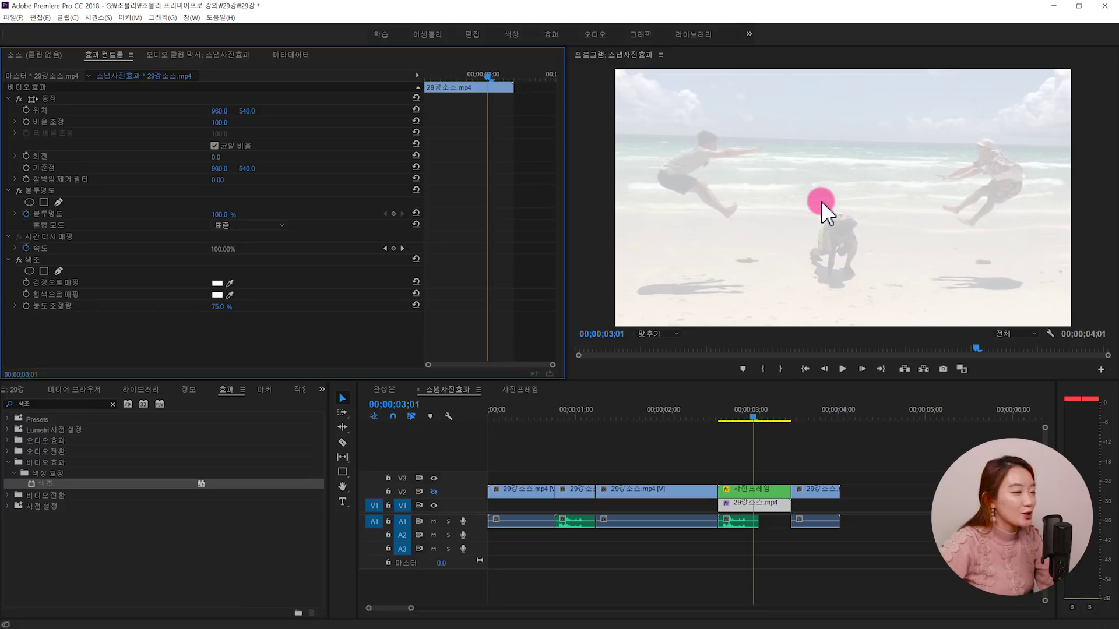
# Step: Turn the V2 track back on and play the shrinking photo frame over the faded background
pyautogui.click(434, 492)
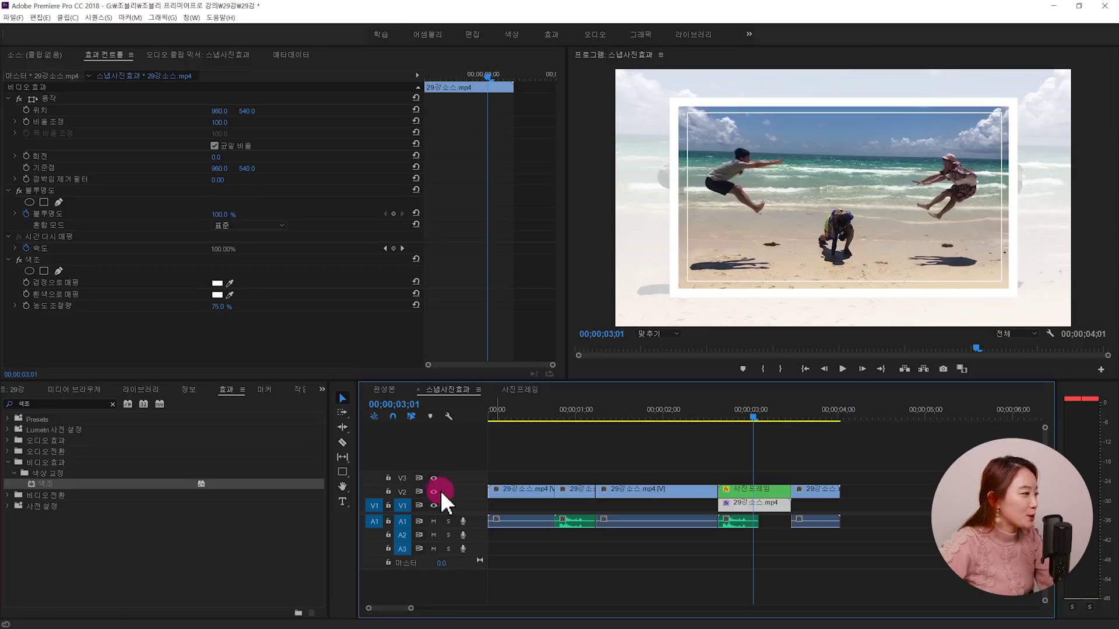
pyautogui.click(642, 415)
pyautogui.press('space')
pyautogui.press('space')
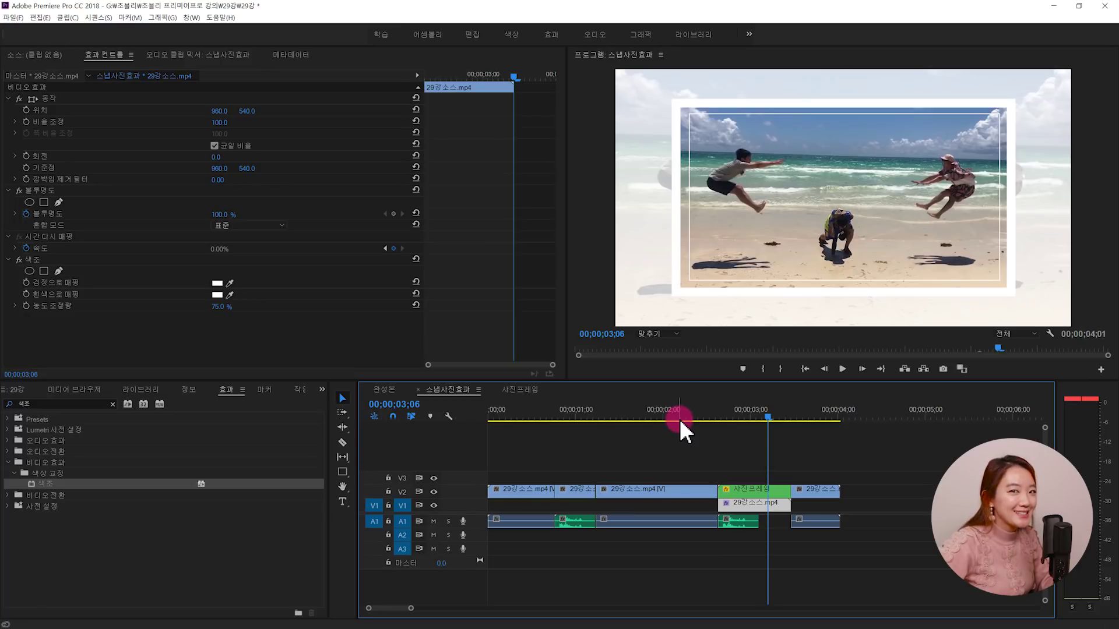
pyautogui.click(680, 418)
pyautogui.press('space')
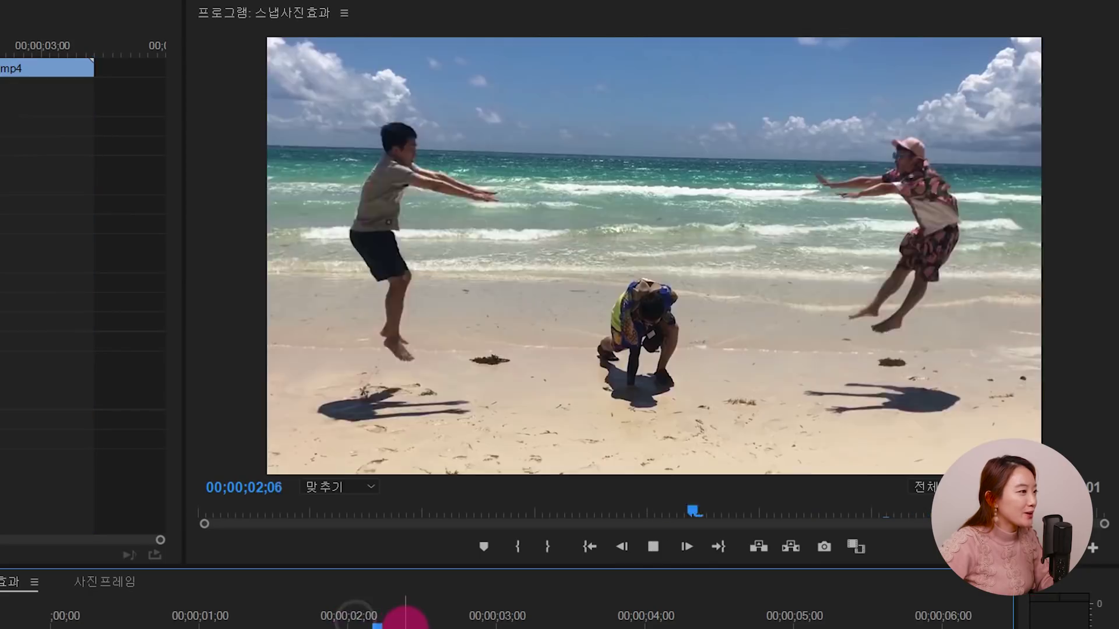
pyautogui.press('space')
pyautogui.click(406, 619)
pyautogui.press('space')
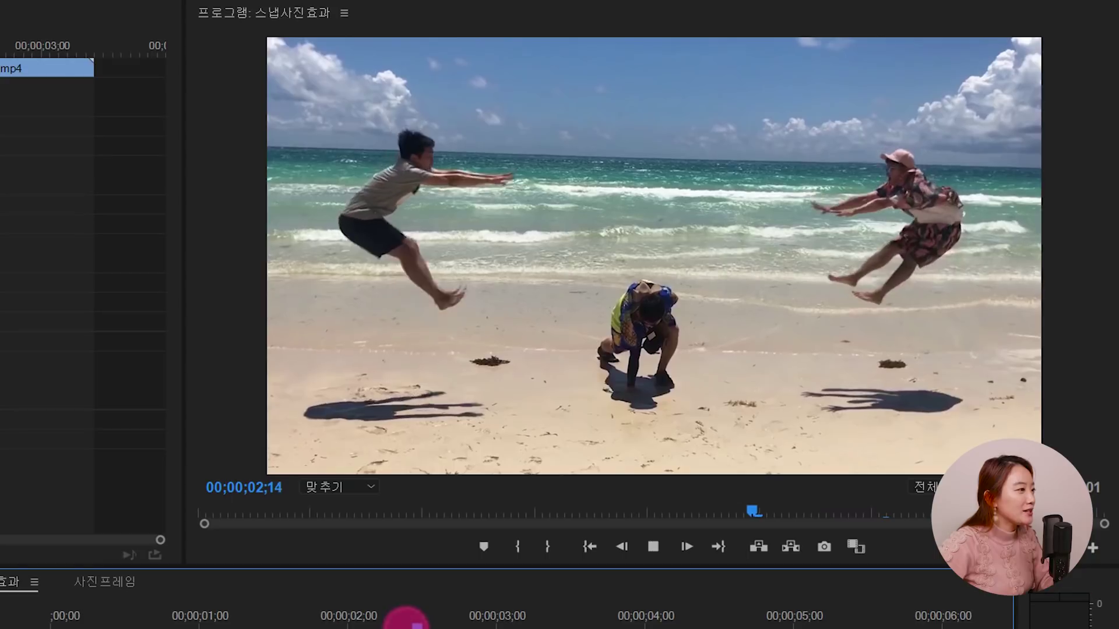
pyautogui.press('space')
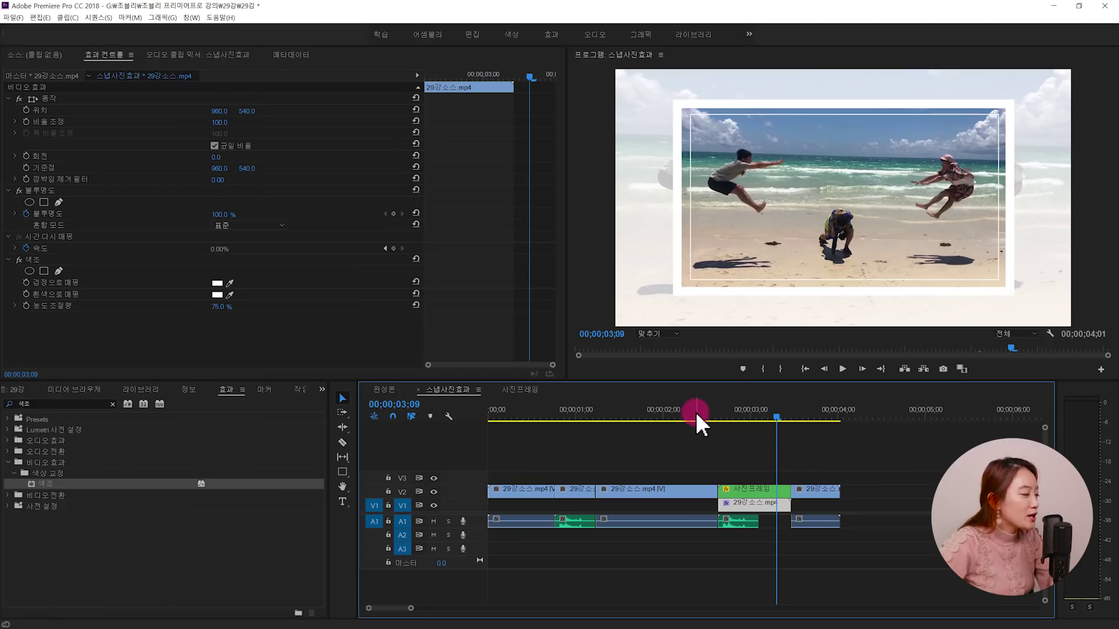
pyautogui.click(403, 619)
pyautogui.press('space')
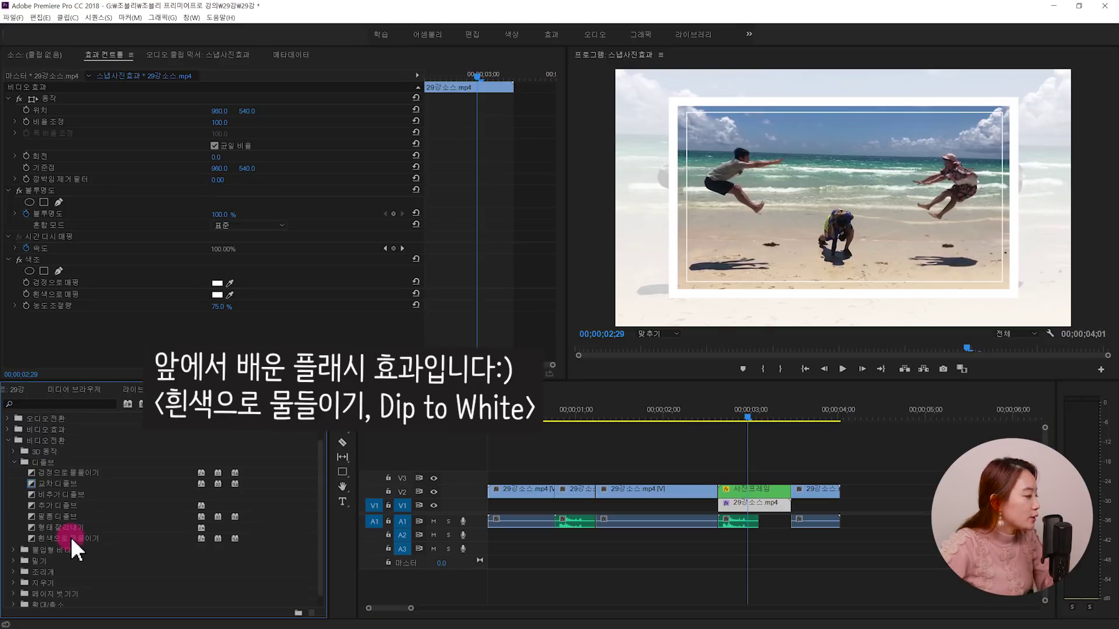
# Step: Try to apply the 흰색으로 물들이기 transition at the start of the 사진프레임 clip and across the cut before it
pyautogui.moveTo(72, 537); pyautogui.dragTo(180, 525)
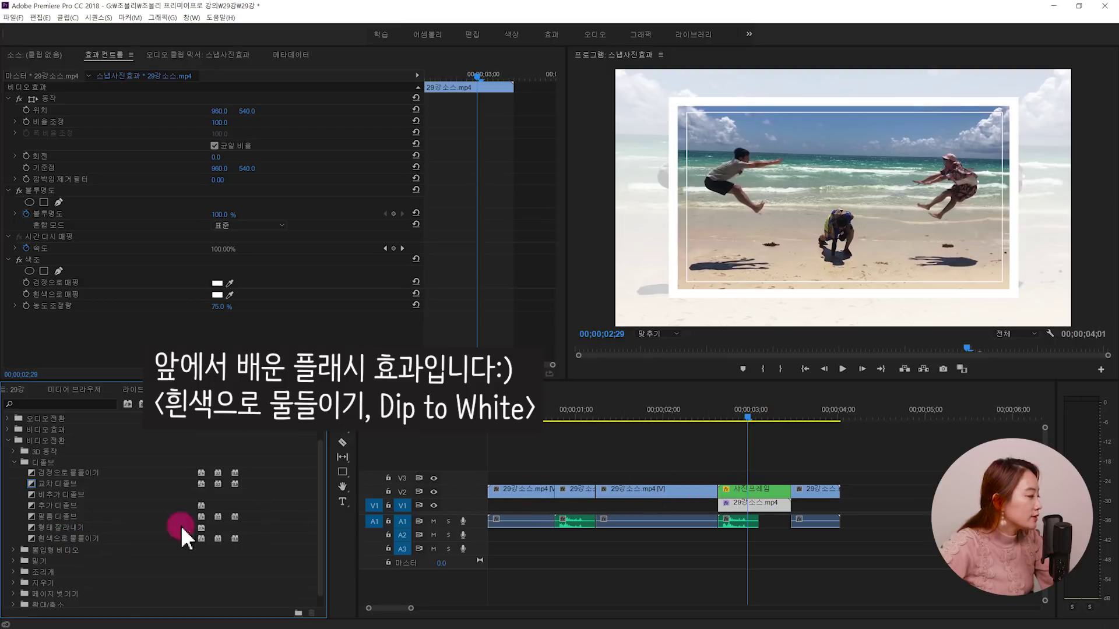
pyautogui.moveTo(60, 537); pyautogui.dragTo(711, 494)
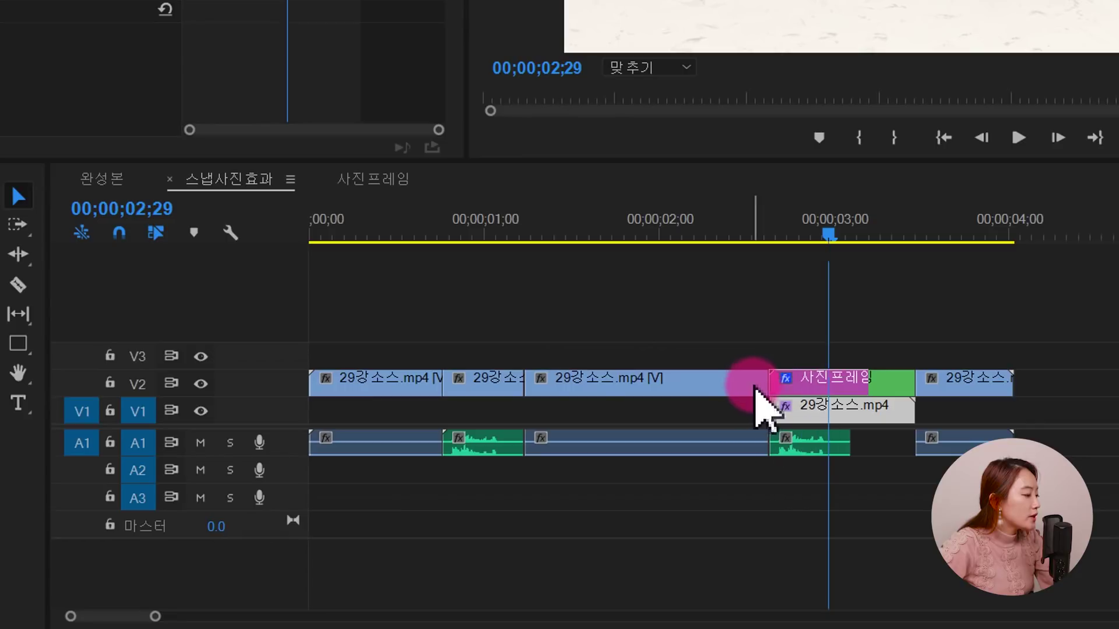
pyautogui.moveTo(753, 387)
pyautogui.mouseDown()
pyautogui.moveTo(768, 388)
pyautogui.moveTo(738, 381)
pyautogui.moveTo(775, 380)
pyautogui.moveTo(739, 383)
pyautogui.mouseUp()
pyautogui.moveTo(768, 385); pyautogui.dragTo(779, 394)
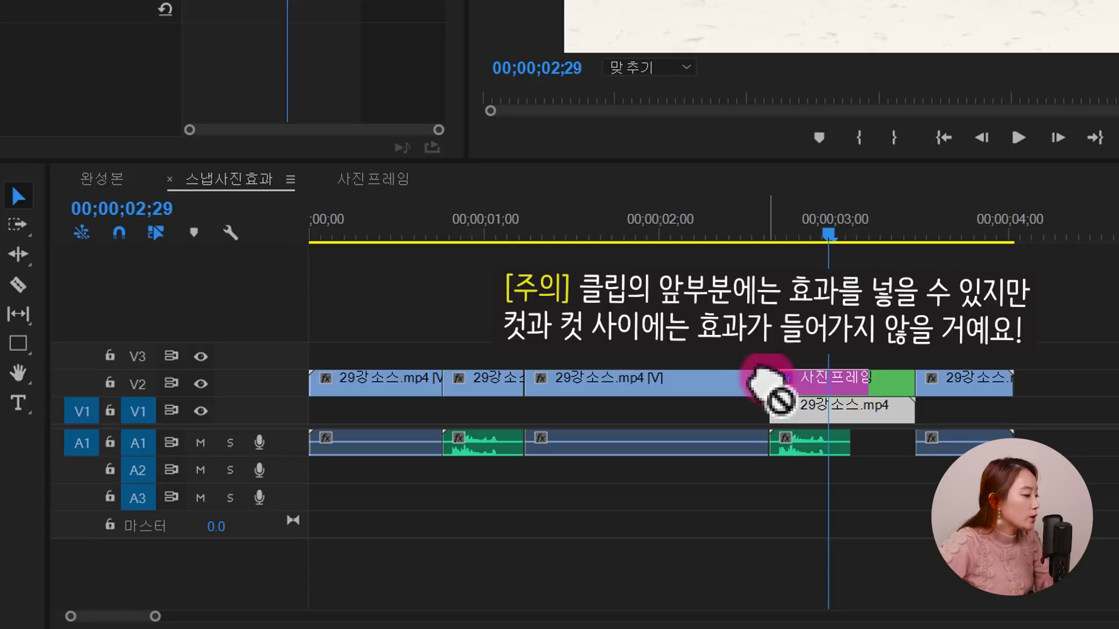
pyautogui.moveTo(816, 240); pyautogui.dragTo(746, 236)
pyautogui.moveTo(3, 387); pyautogui.dragTo(781, 390)
# Step: Place another full-length 29강소스.mp4 clip on V1 after the existing clips, starting at about 5 seconds
pyautogui.press('-')
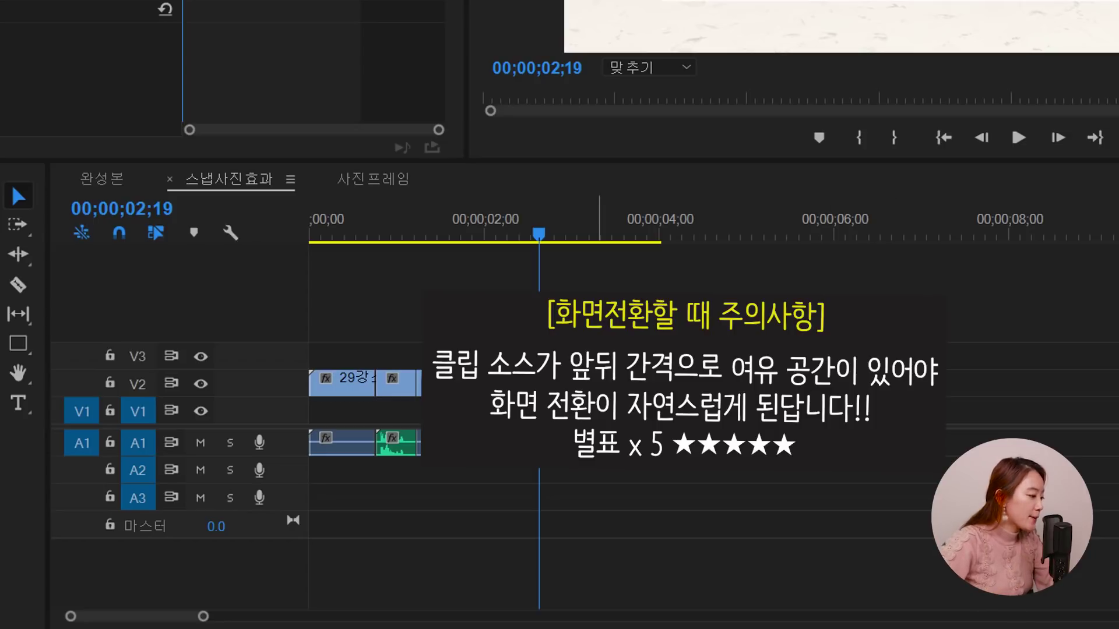
pyautogui.click(165, 468)
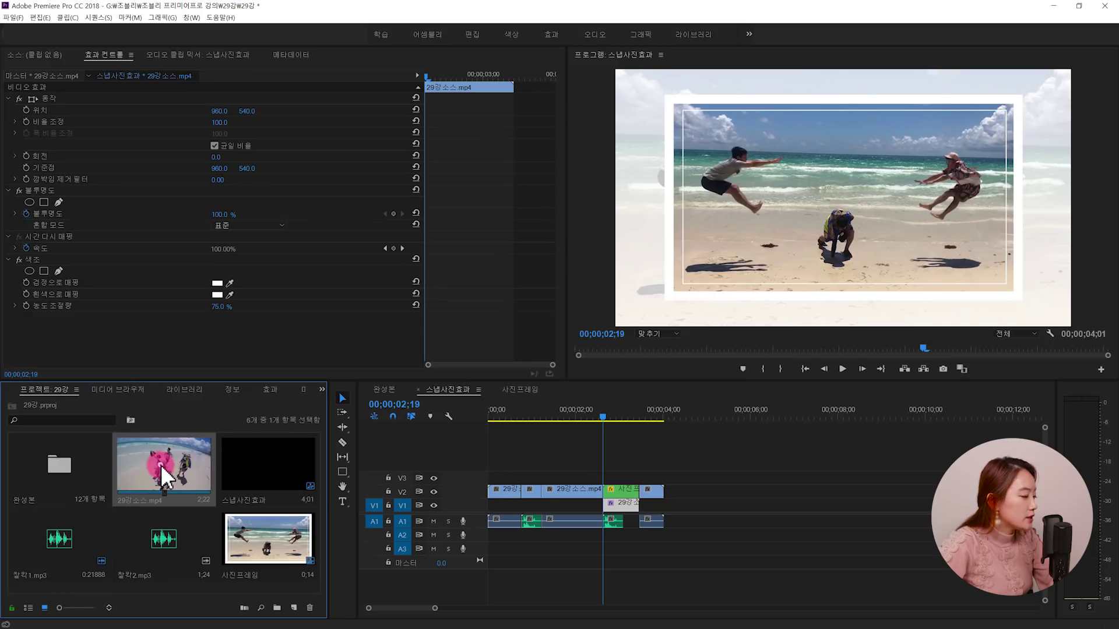
pyautogui.moveTo(165, 478); pyautogui.dragTo(707, 520)
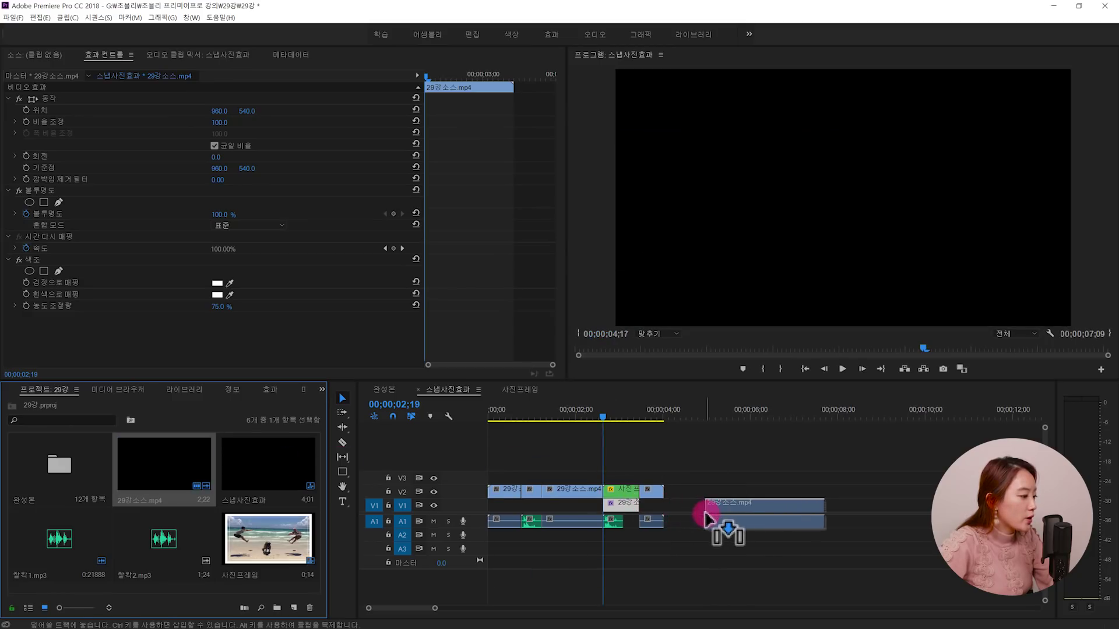
pyautogui.press('-')
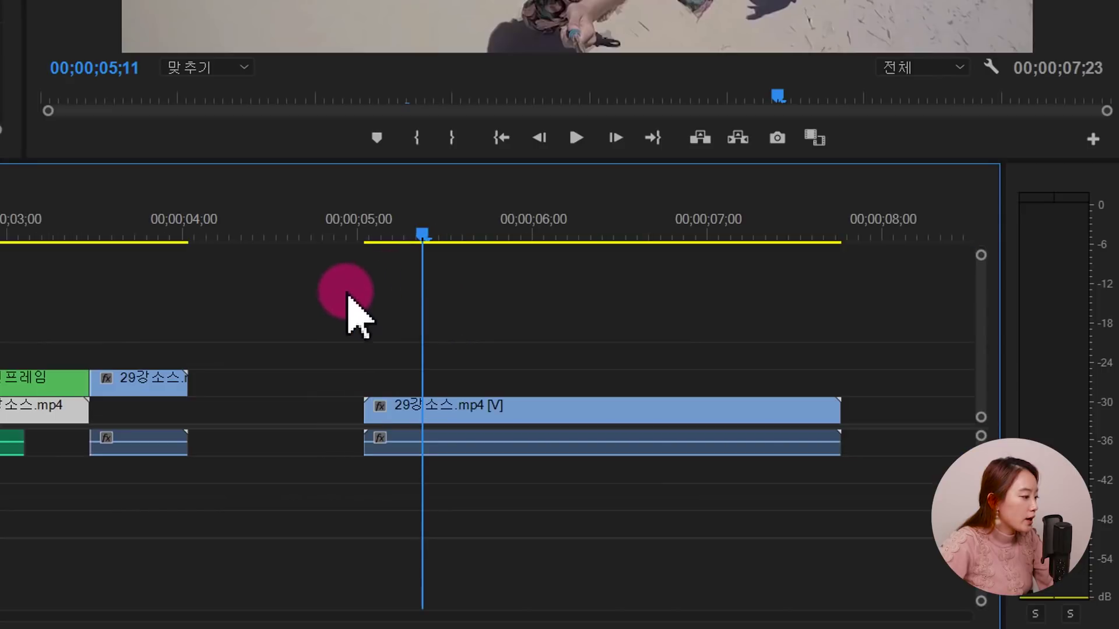
pyautogui.click(364, 402)
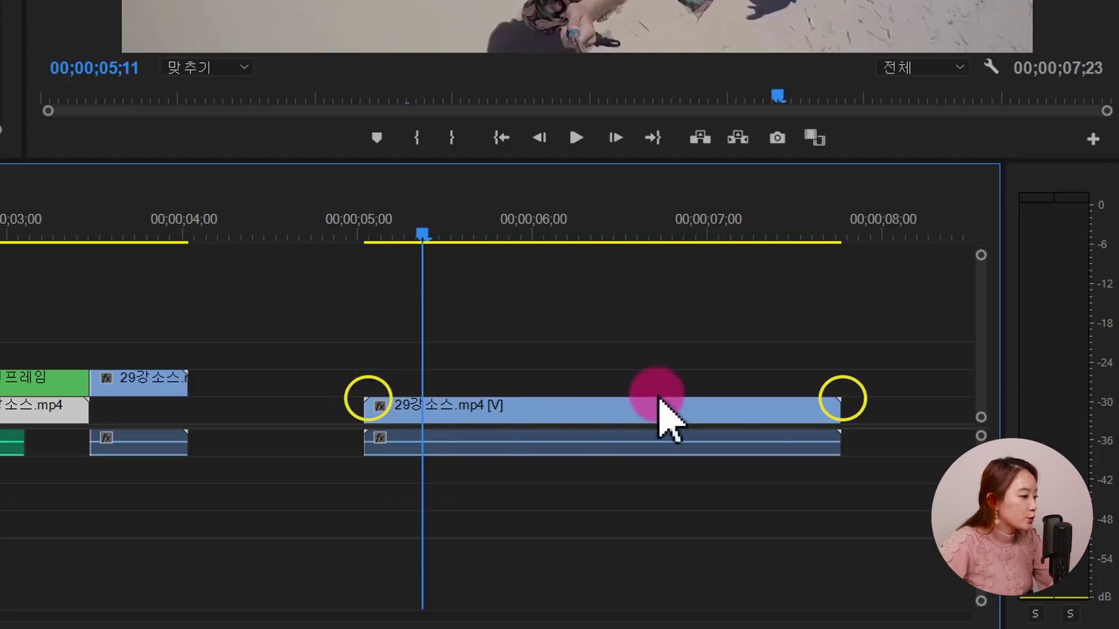
# Step: Try to extend both ends of the V1 29강소스.mp4 clip at about 5 seconds beyond its source media
pyautogui.moveTo(831, 402); pyautogui.dragTo(855, 430)
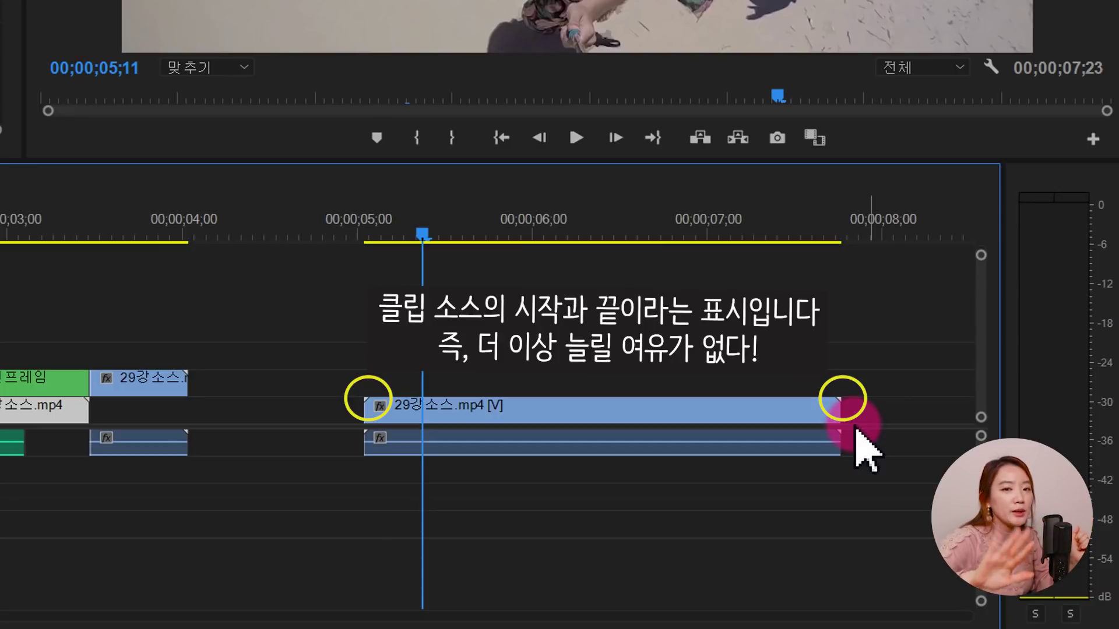
pyautogui.moveTo(366, 402); pyautogui.dragTo(286, 431)
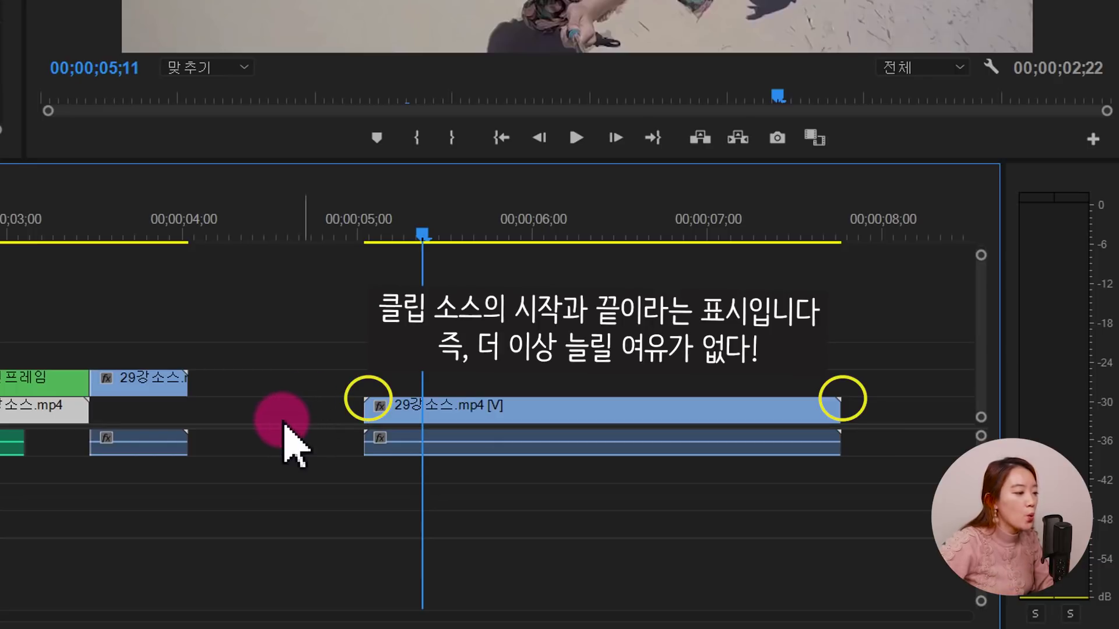
pyautogui.moveTo(837, 407); pyautogui.dragTo(909, 443)
pyautogui.click(554, 299)
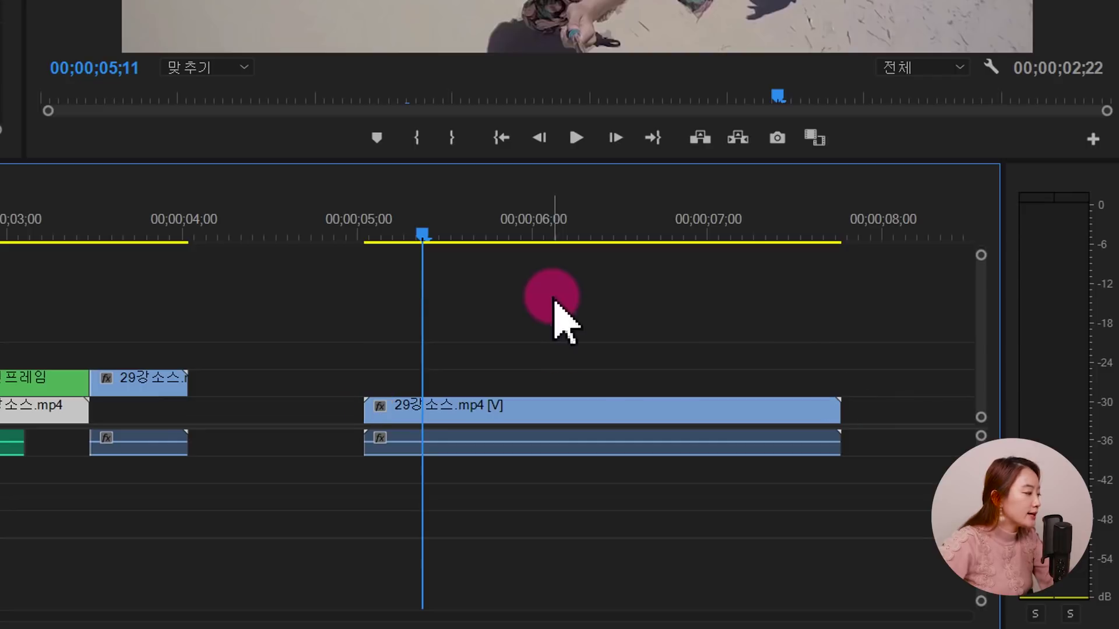
# Step: Duplicate that V1 29강소스.mp4 clip directly after itself and try the 흰색으로 물들이기 transition across their cut
pyautogui.press('-')
pyautogui.moveTo(315, 408); pyautogui.dragTo(546, 430)
pyautogui.moveTo(513, 233)
pyautogui.mouseDown()
pyautogui.moveTo(525, 221)
pyautogui.moveTo(553, 260)
pyautogui.moveTo(500, 239)
pyautogui.mouseUp()
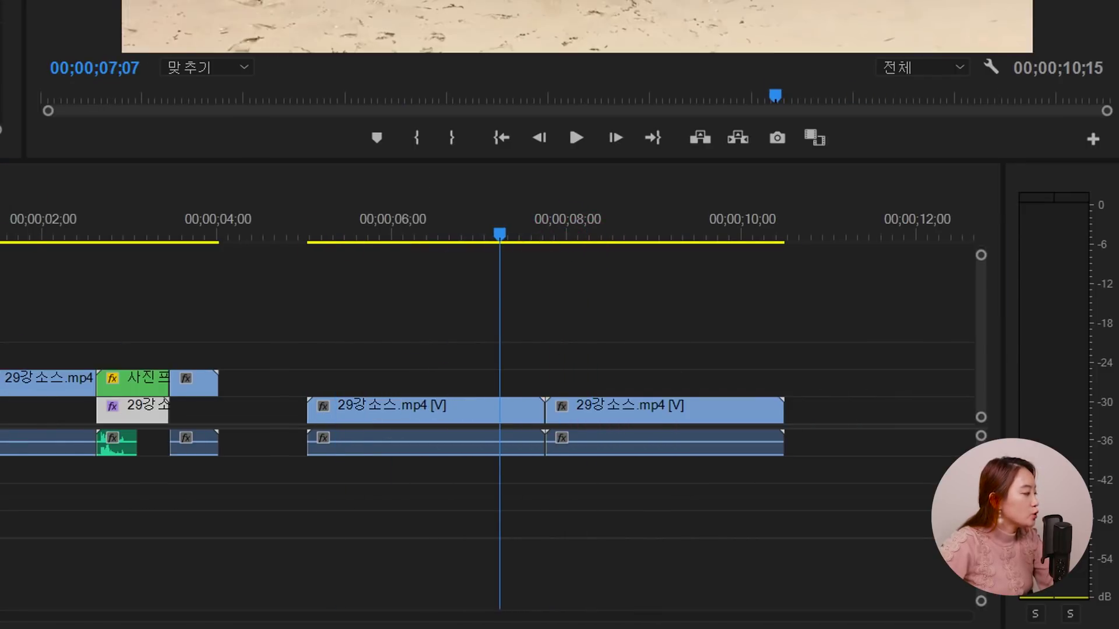
pyautogui.moveTo(413, 425); pyautogui.dragTo(546, 407)
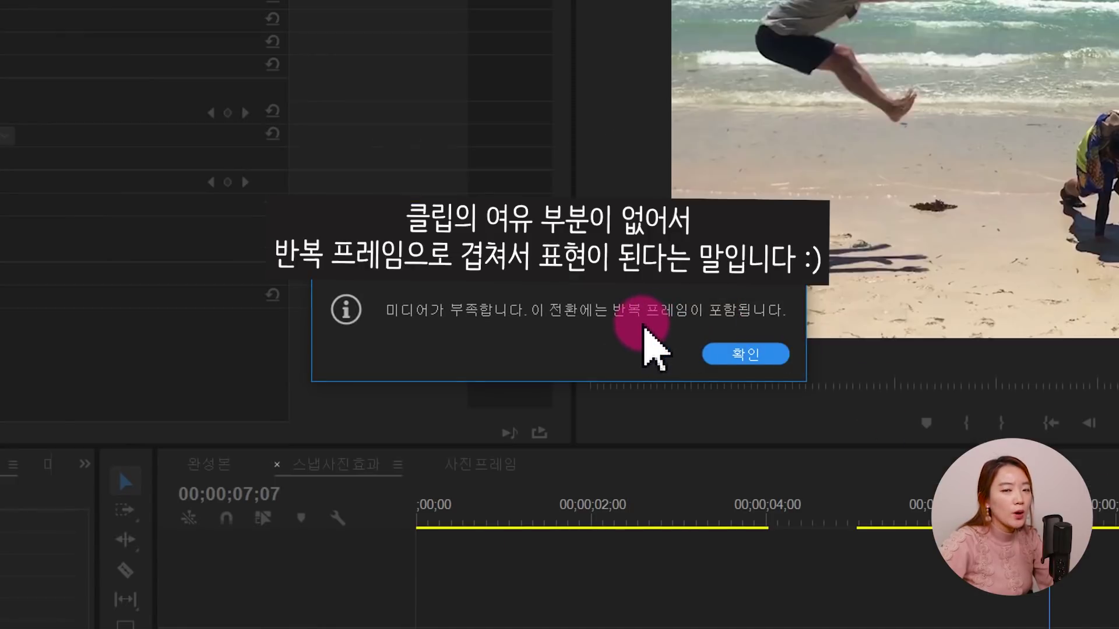
pyautogui.click(745, 354)
# Step: Move the duplicate clip away to leave a gap and try to extend the two facing clip ends into it
pyautogui.click(592, 429)
pyautogui.moveTo(592, 429); pyautogui.dragTo(652, 429)
pyautogui.click(547, 411)
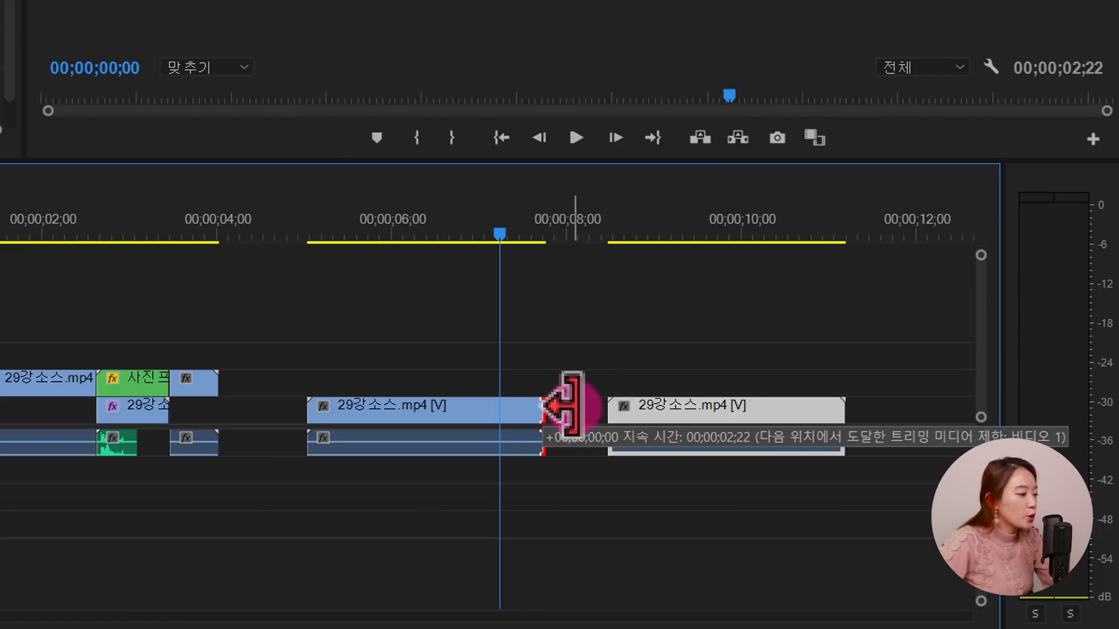
pyautogui.click(562, 415)
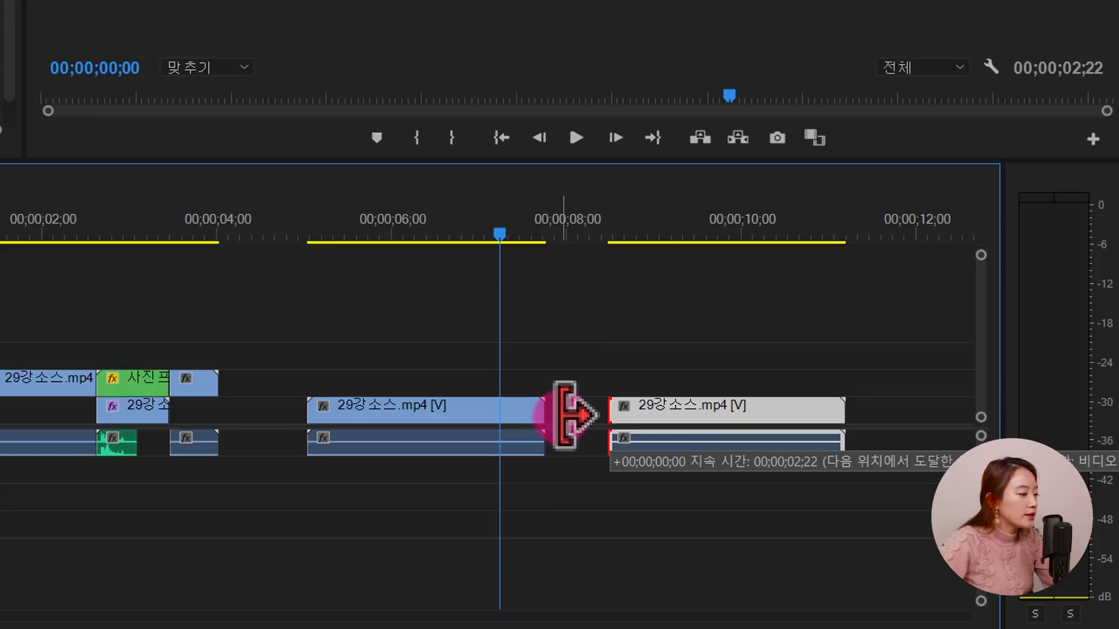
pyautogui.click(566, 418)
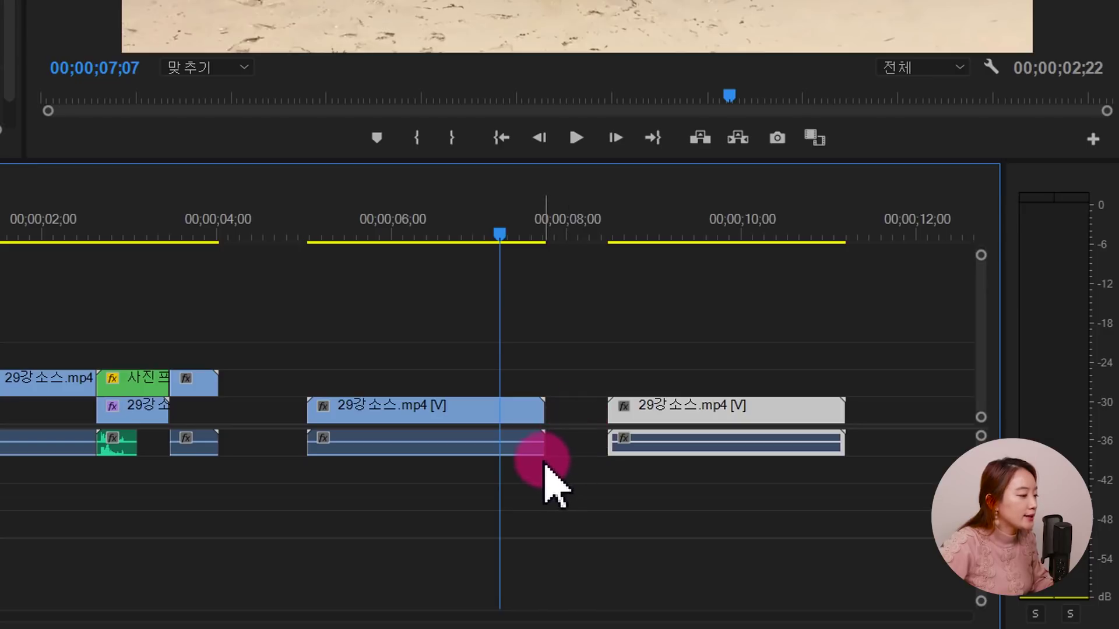
# Step: Shorten the facing ends of both full-length clips, the first to 00;00;07;07, and apply the 흰색으로 물들이기 transition where they meet
pyautogui.moveTo(539, 445); pyautogui.dragTo(499, 461)
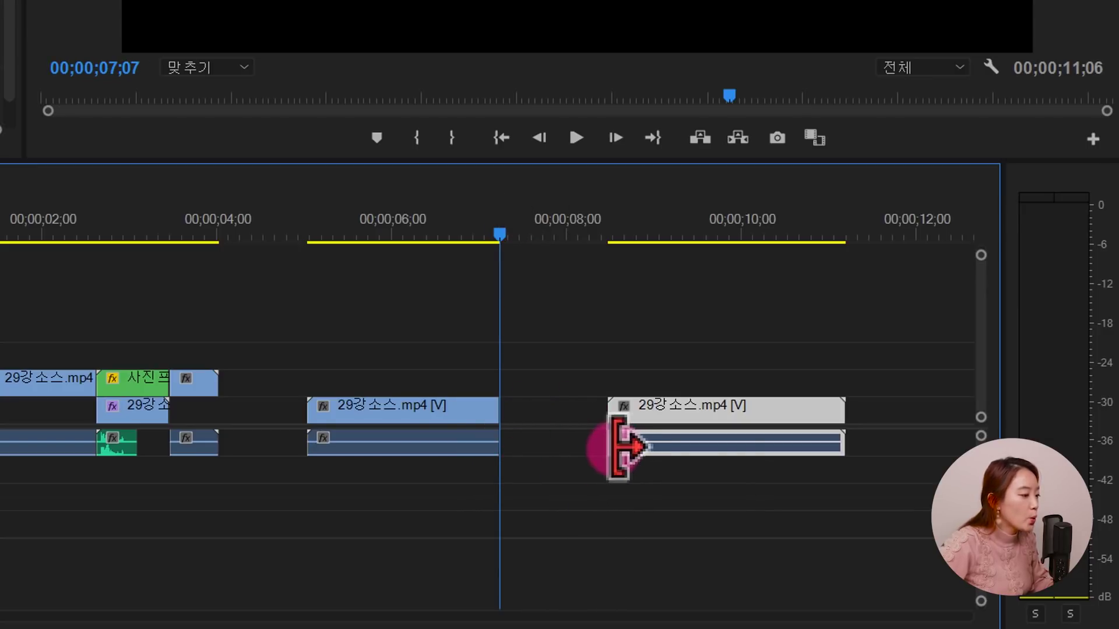
pyautogui.moveTo(626, 445); pyautogui.dragTo(534, 458)
pyautogui.moveTo(587, 484); pyautogui.dragTo(570, 437)
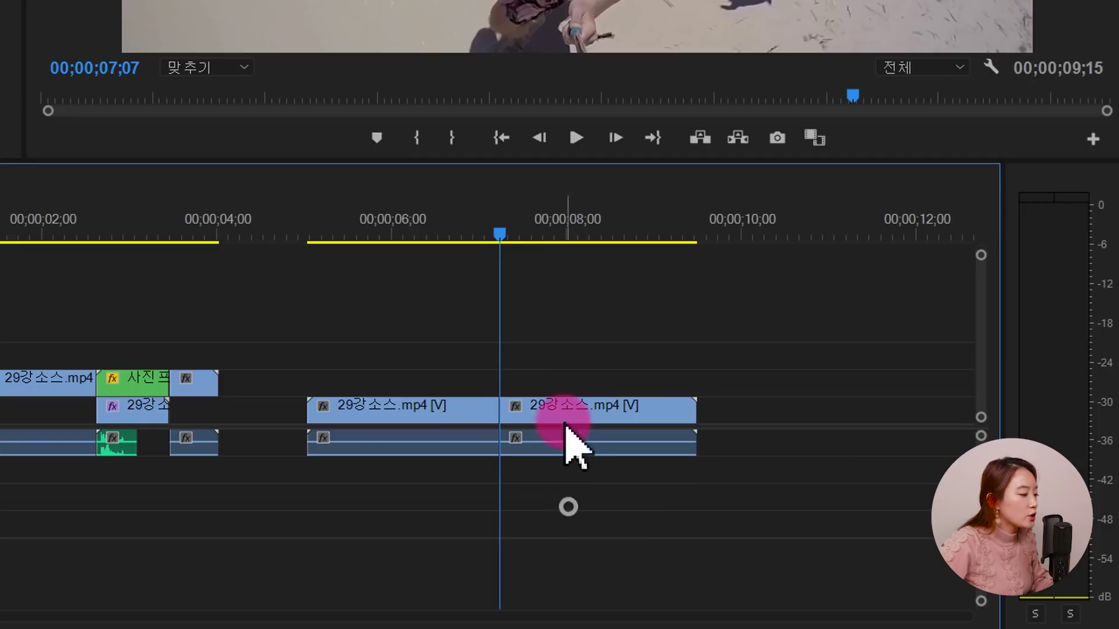
pyautogui.moveTo(492, 231); pyautogui.dragTo(421, 233)
pyautogui.moveTo(3, 312); pyautogui.dragTo(503, 415)
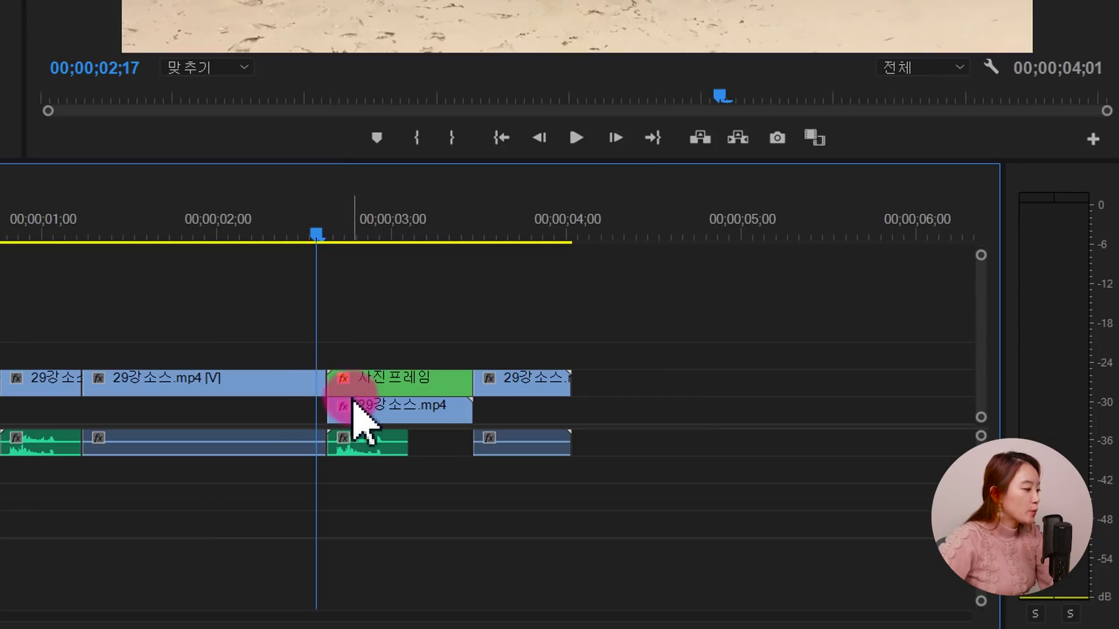
# Step: Try shortening the start of the 사진프레임 clip on V2 to 00;00;02;24
pyautogui.click(344, 380)
pyautogui.click(273, 378)
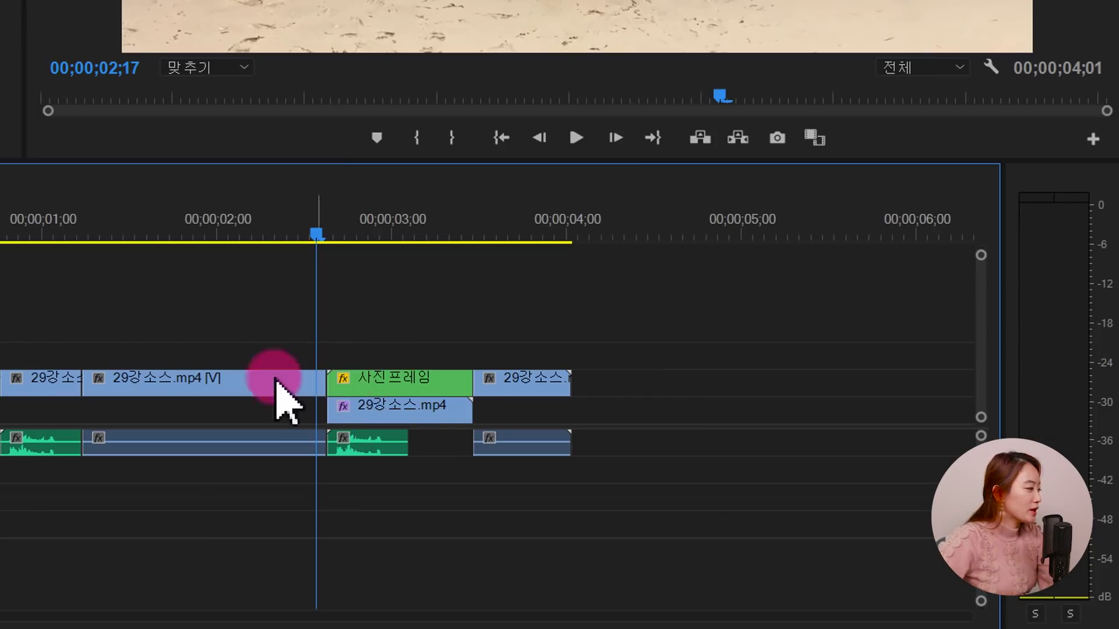
pyautogui.moveTo(114, 385); pyautogui.dragTo(297, 408)
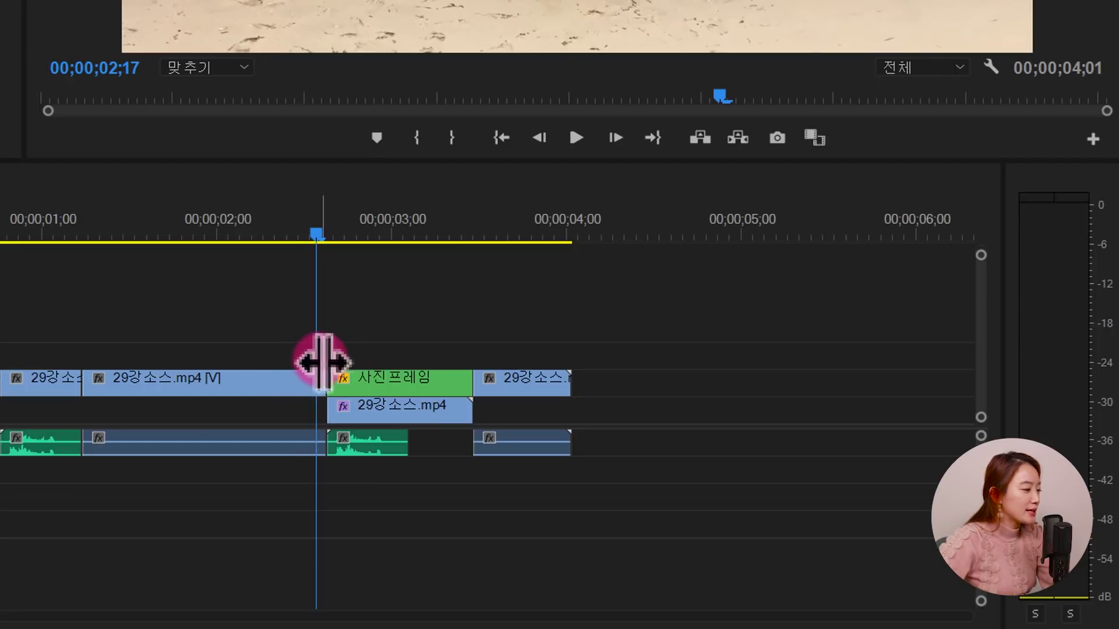
pyautogui.moveTo(337, 382); pyautogui.dragTo(361, 384)
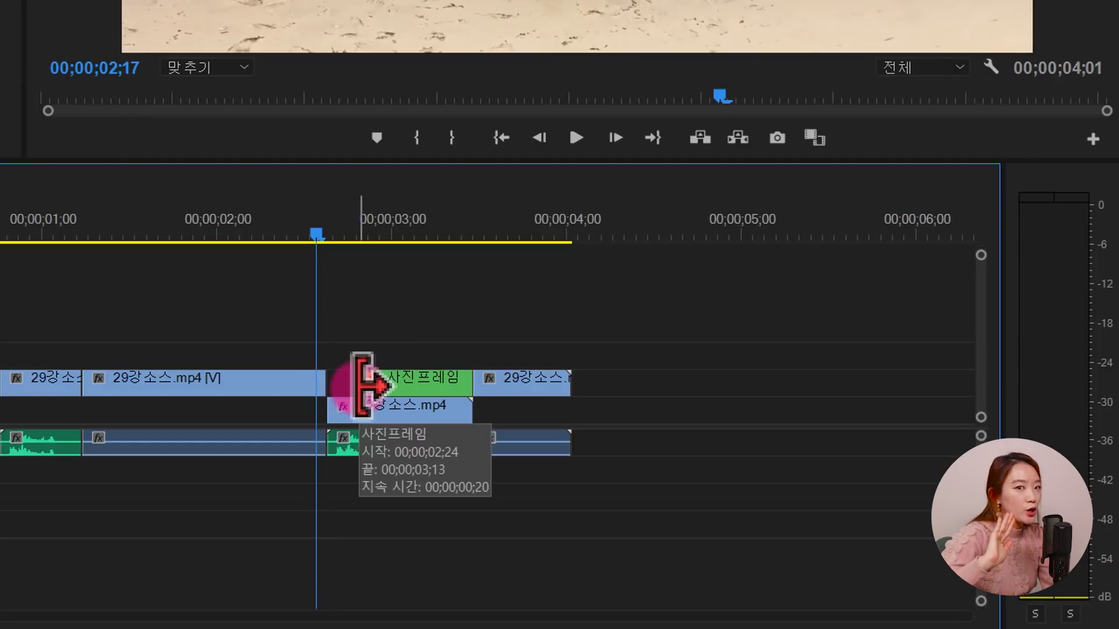
pyautogui.moveTo(400, 387); pyautogui.dragTo(472, 377)
pyautogui.click(272, 379)
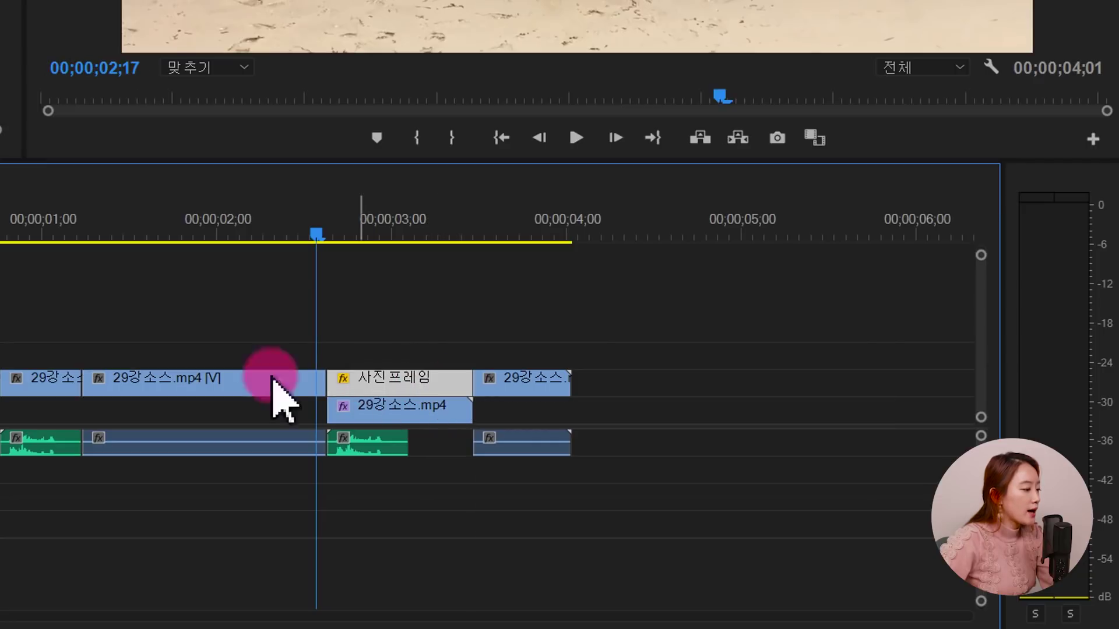
# Step: Try the 흰색으로 물들이기 transition across the cut before the 사진프레임 clip, and delete it
pyautogui.moveTo(0, 385); pyautogui.dragTo(401, 386)
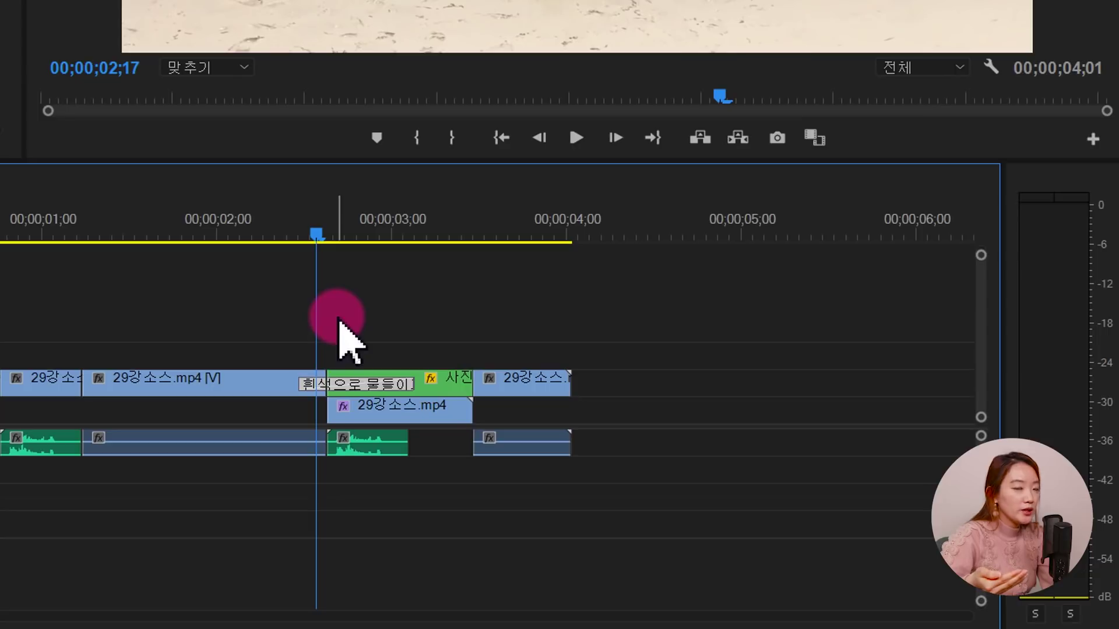
pyautogui.click(362, 379)
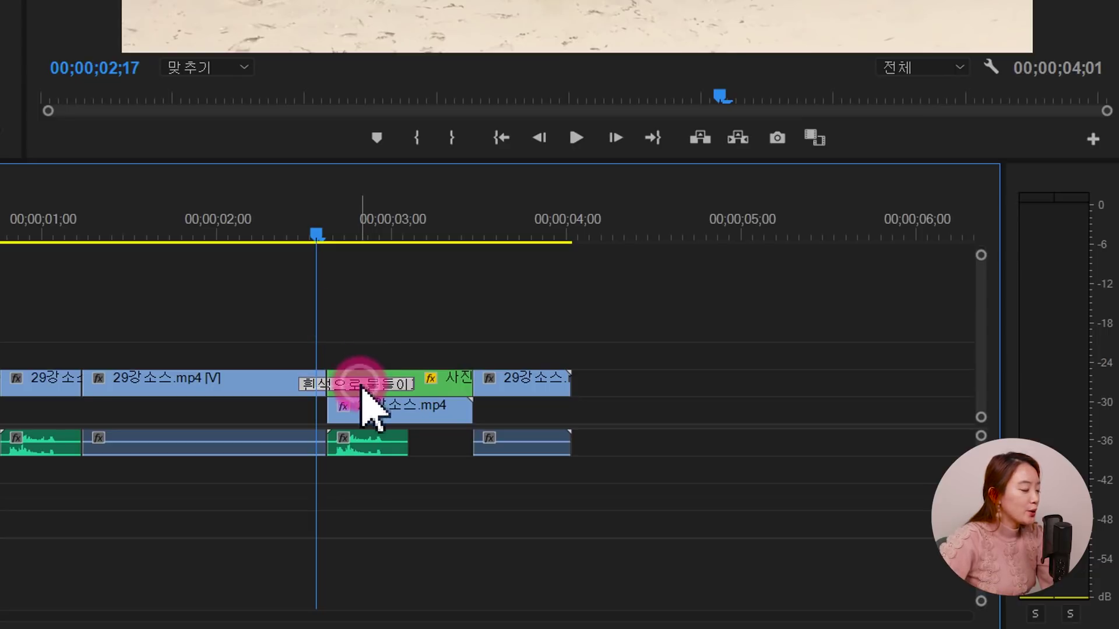
pyautogui.press('Delete')
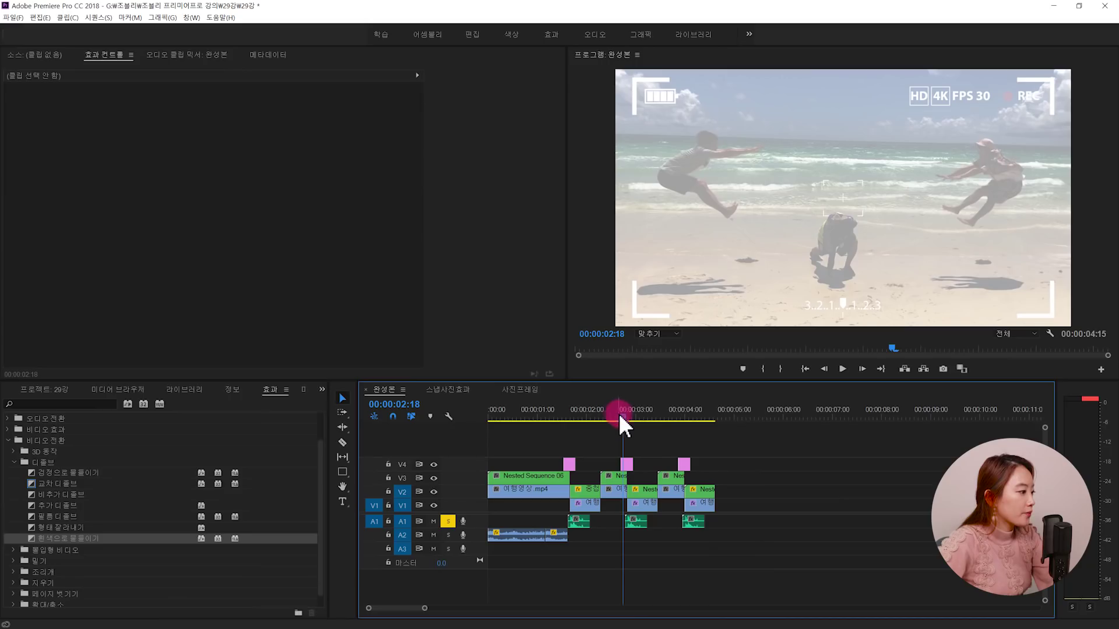
# Step: Play the flash in the 완성본 sequence from about 00;00;02;16 and return to the 스냅사진효과 sequence
pyautogui.click(619, 417)
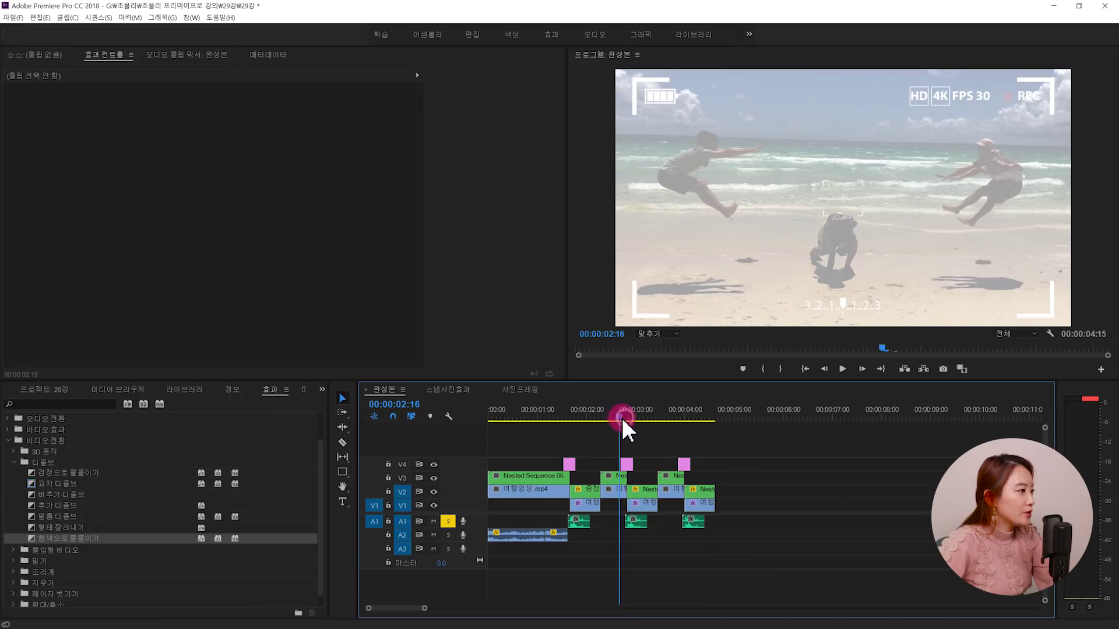
pyautogui.click(643, 402)
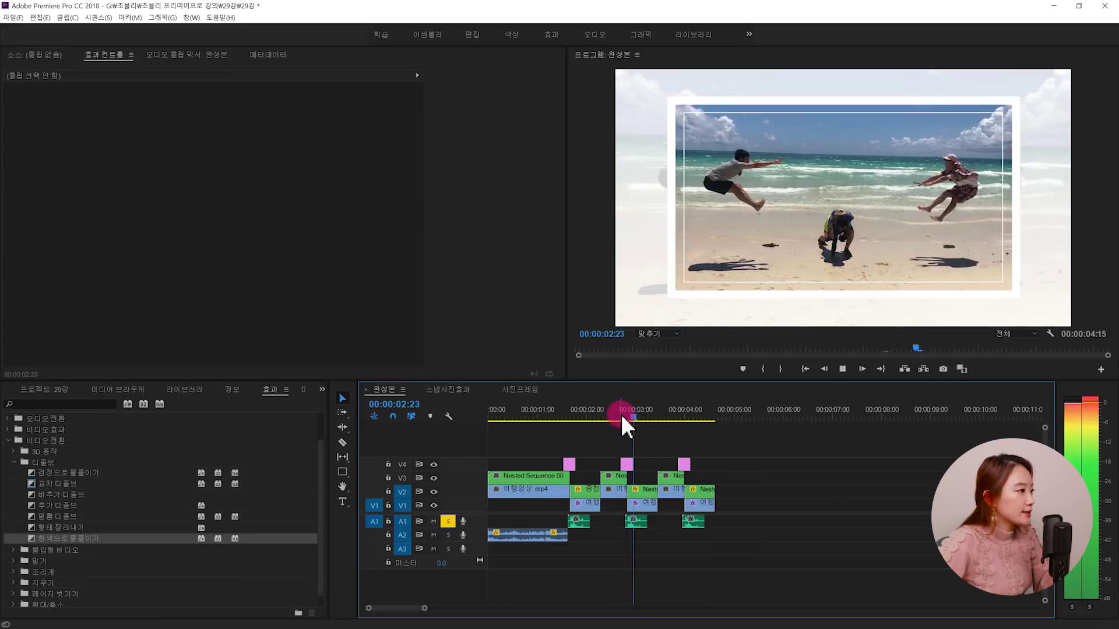
pyautogui.click(457, 389)
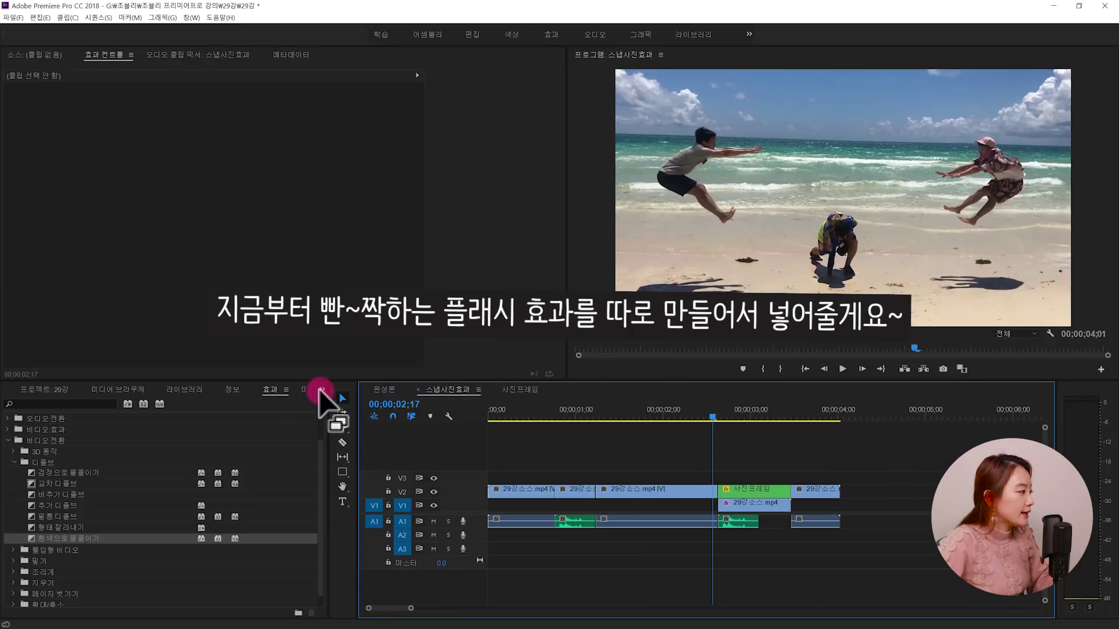
# Step: Start a new 색상 매트 in the project at 1920 × 1080, 29.97 fps drop frame and square pixels
pyautogui.hotkey('shift', '1')
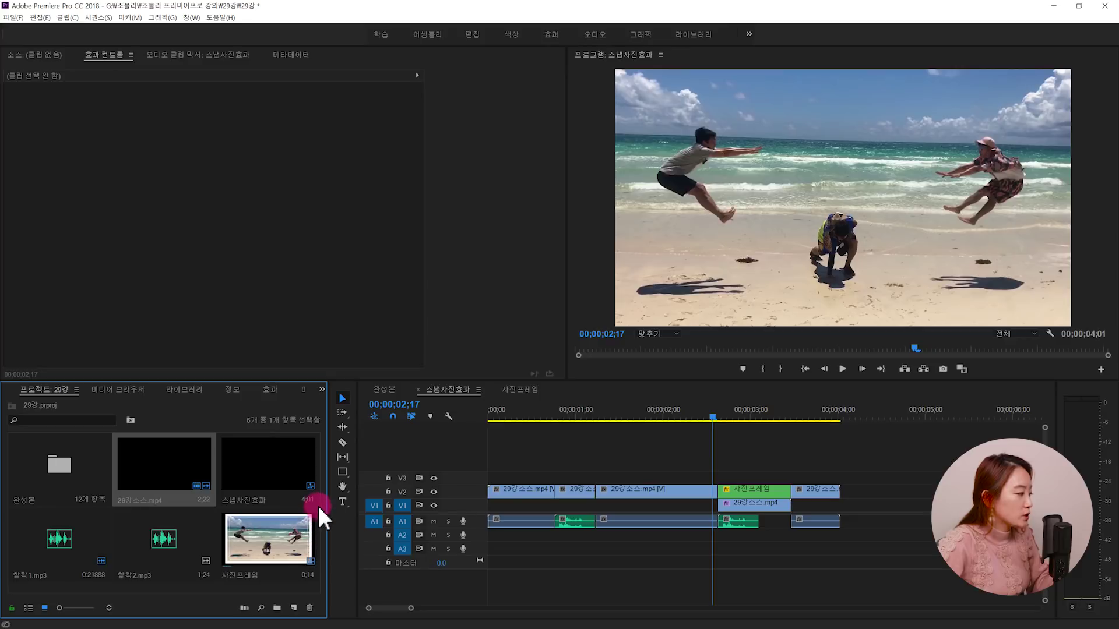
pyautogui.click(296, 606)
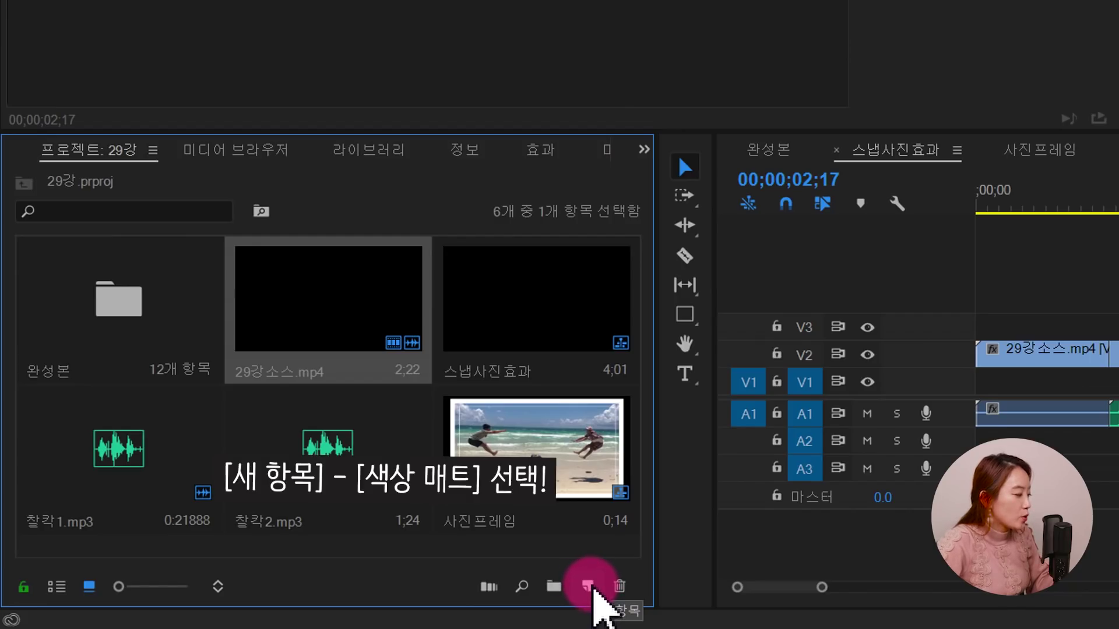
pyautogui.click(589, 586)
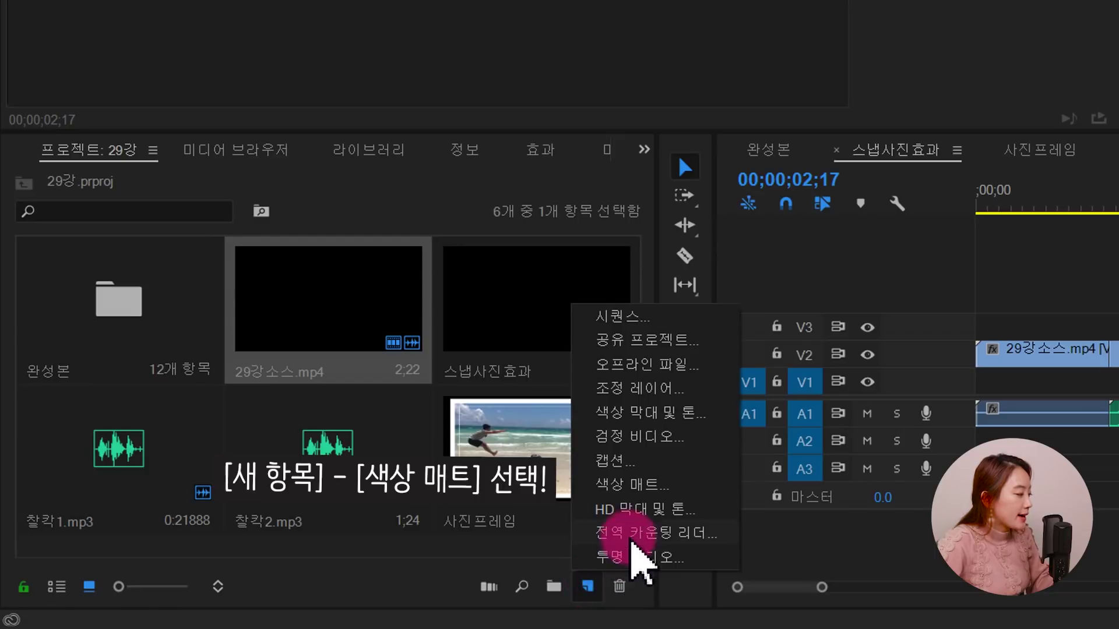
pyautogui.click(658, 489)
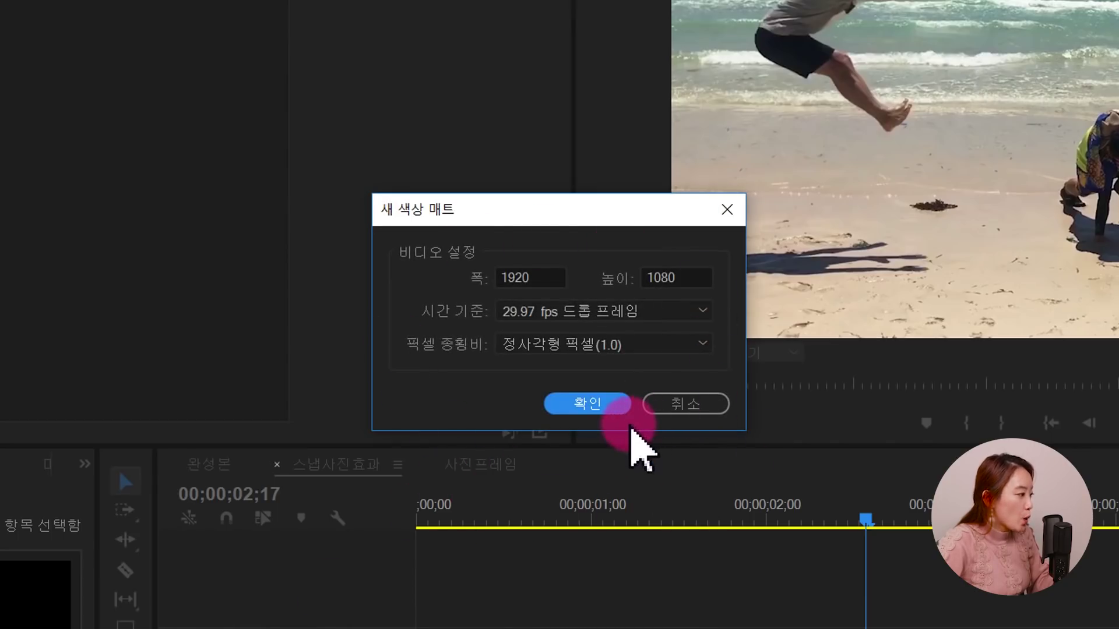
pyautogui.click(575, 403)
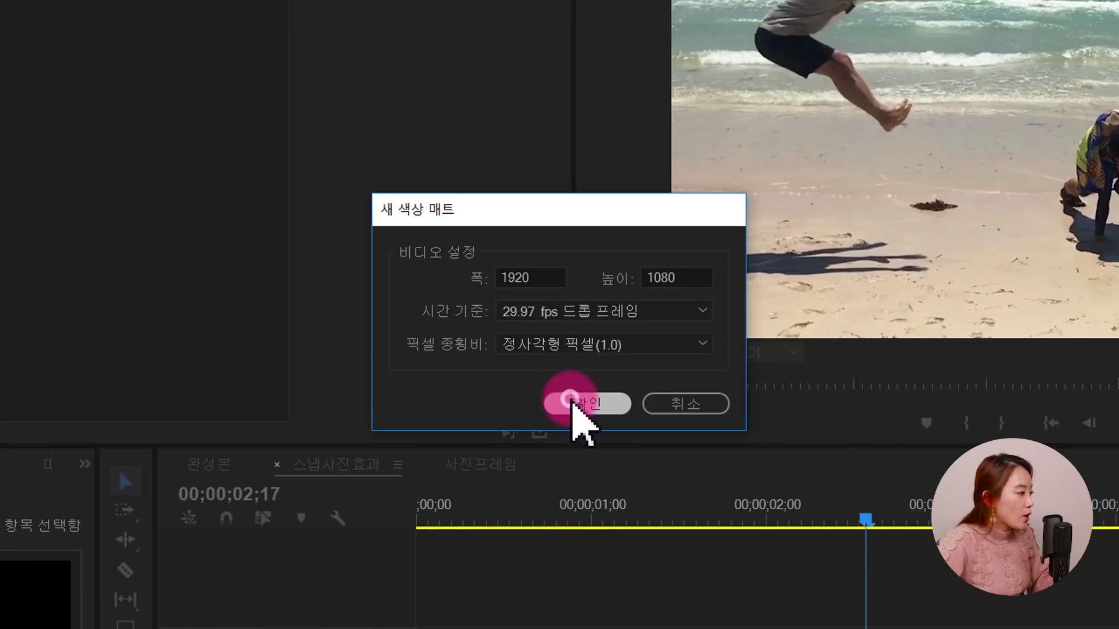
# Step: Set the matte's colour to white (FFFFFF) and name it 흰색 매트
pyautogui.moveTo(467, 402); pyautogui.dragTo(350, 549)
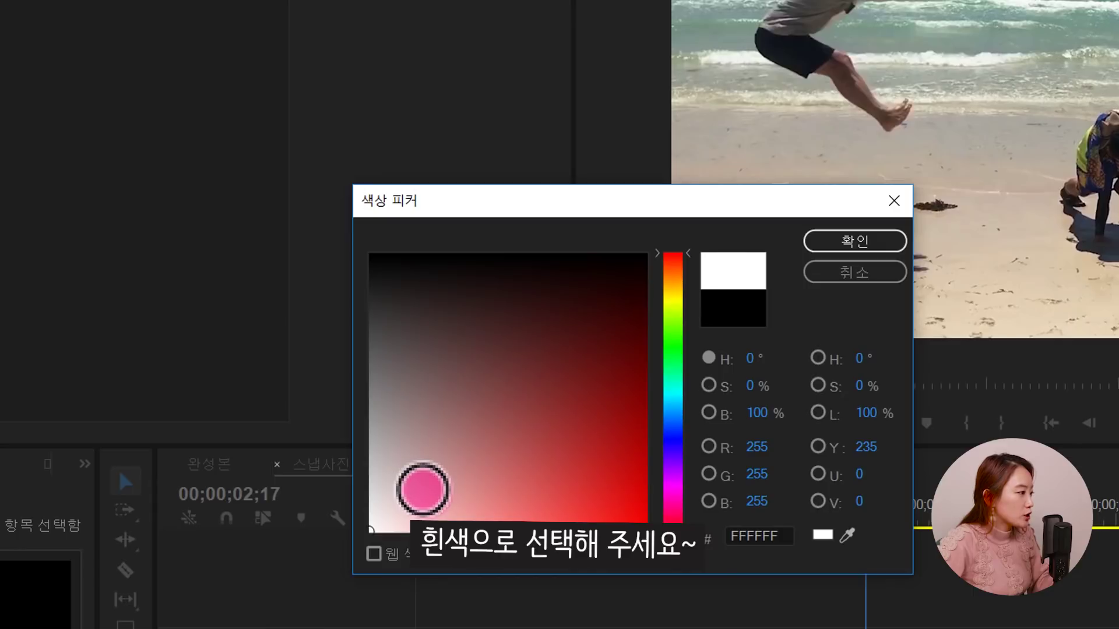
pyautogui.click(816, 240)
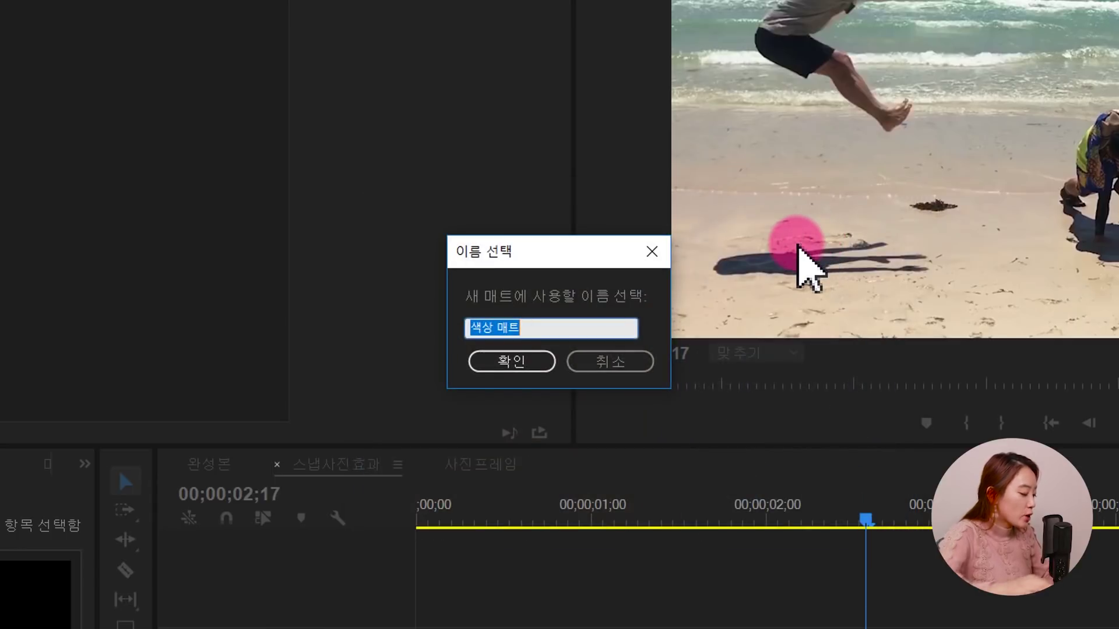
pyautogui.write('흰새')
pyautogui.write(' 매트')
pyautogui.click(545, 368)
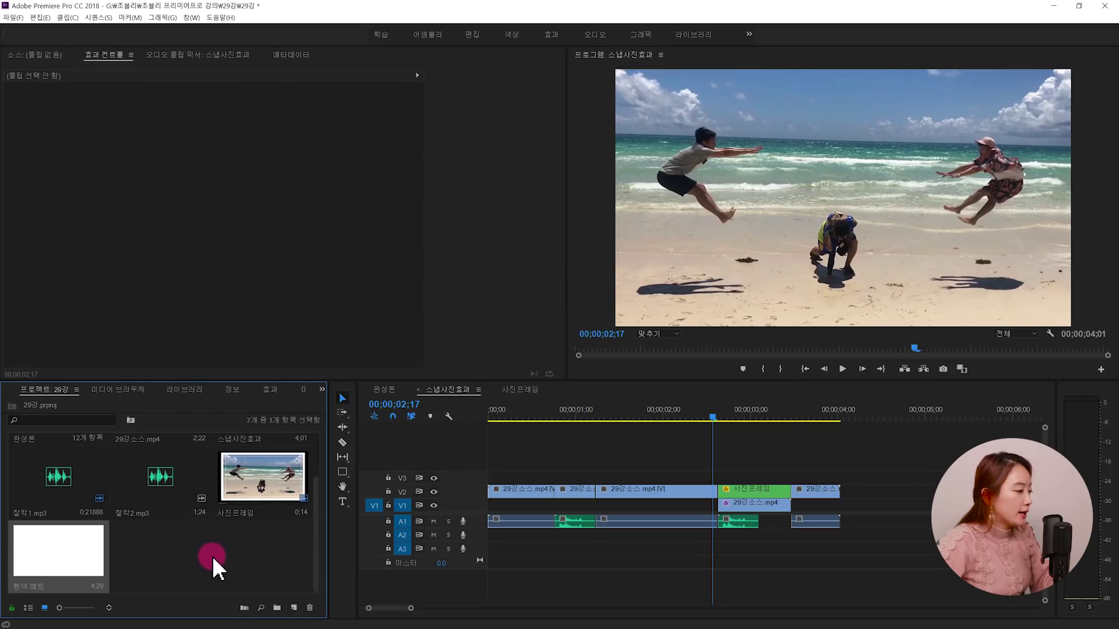
pyautogui.click(212, 556)
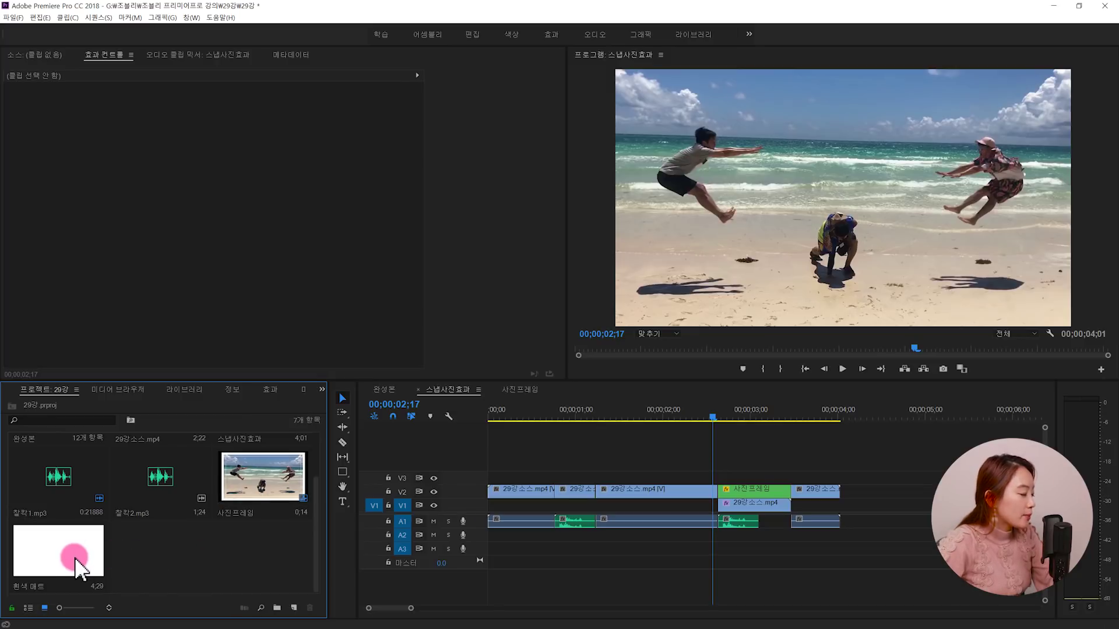
# Step: Place 흰색 매트 on V3 over the start of the 사진프레임 clip and move the playhead to the cut at 00;00;02;19
pyautogui.moveTo(60, 554); pyautogui.dragTo(703, 477)
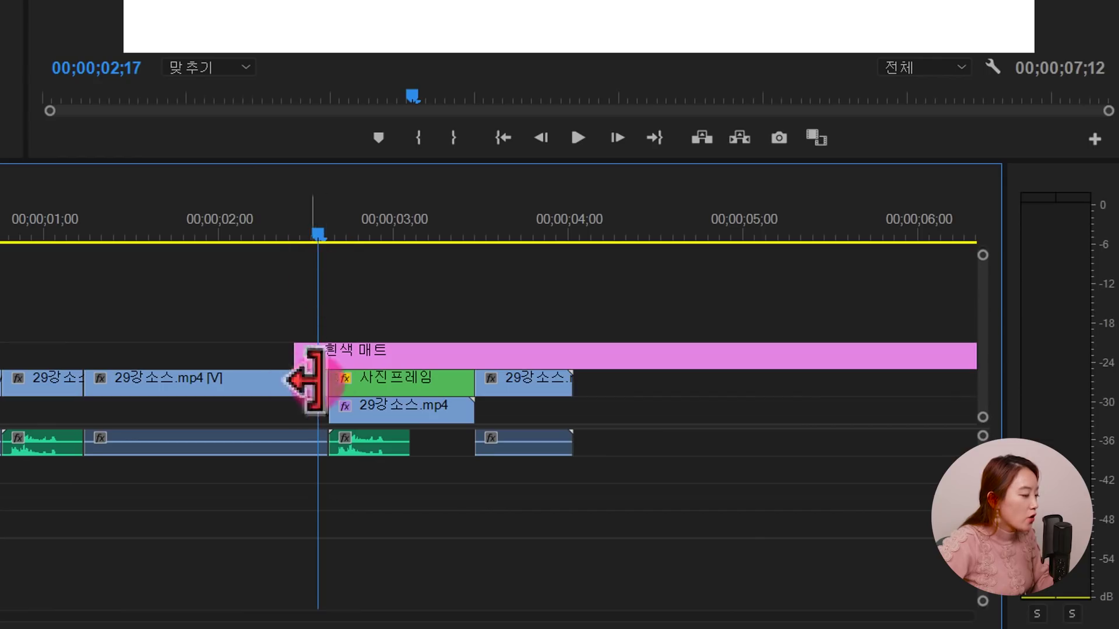
pyautogui.moveTo(319, 236); pyautogui.dragTo(329, 257)
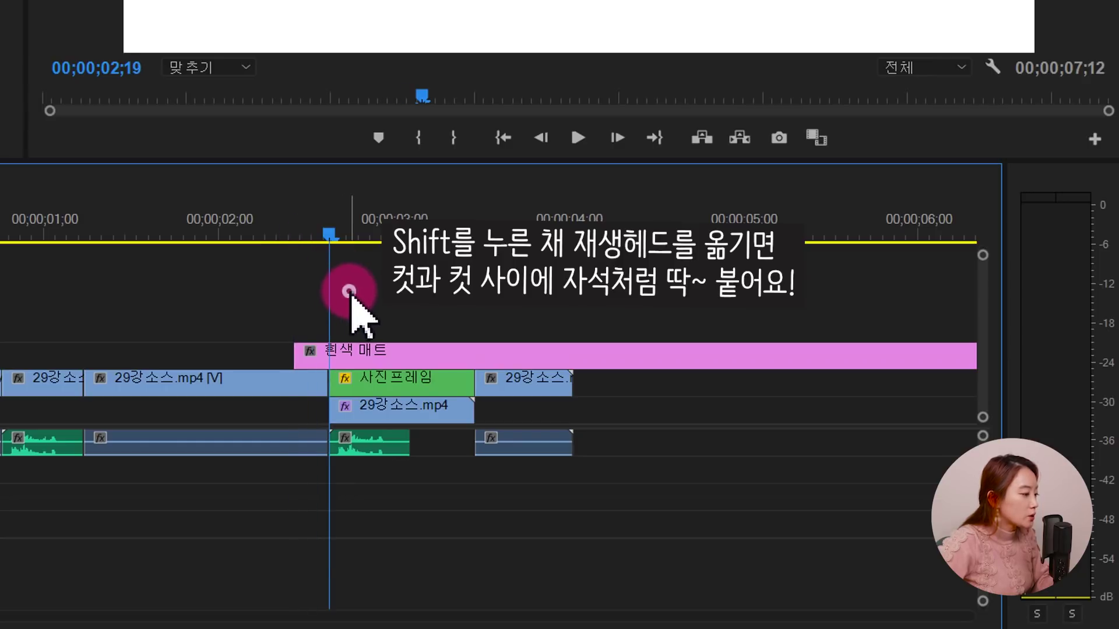
# Step: Save the project and add a 100% 불투명도 keyframe to the 흰색 매트 clip at the playhead
pyautogui.click(360, 354)
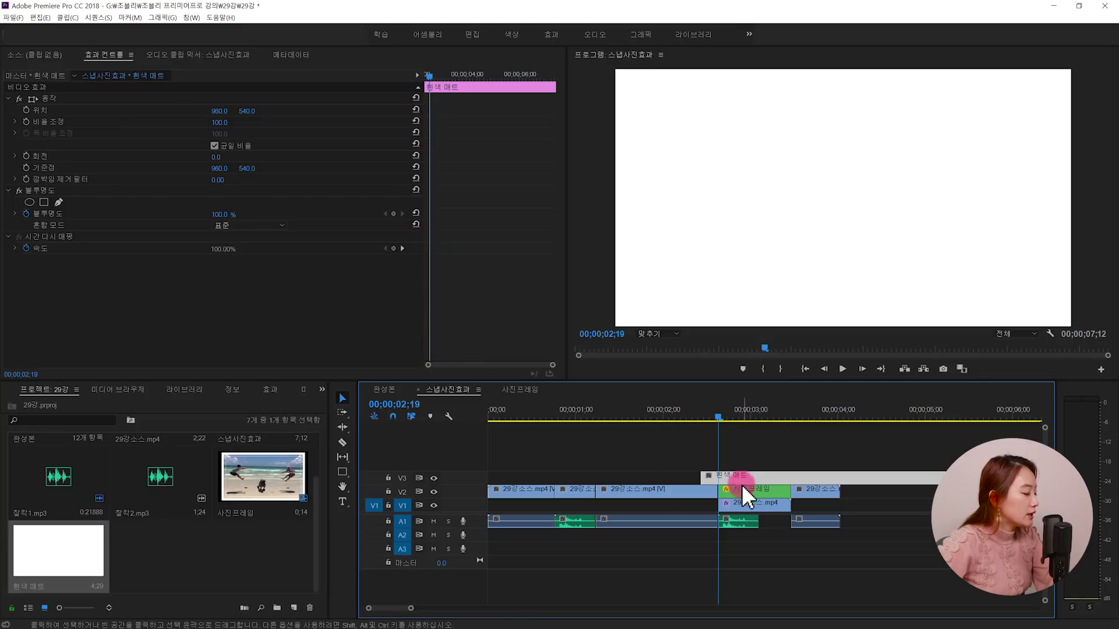
pyautogui.hotkey('ctrl', 's')
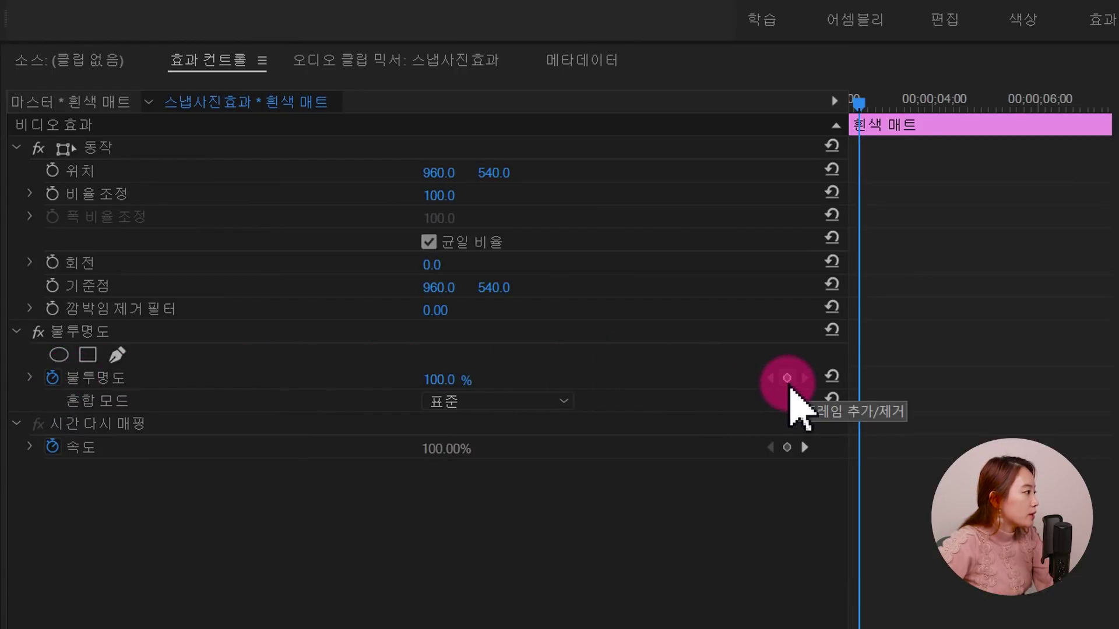
pyautogui.click(787, 380)
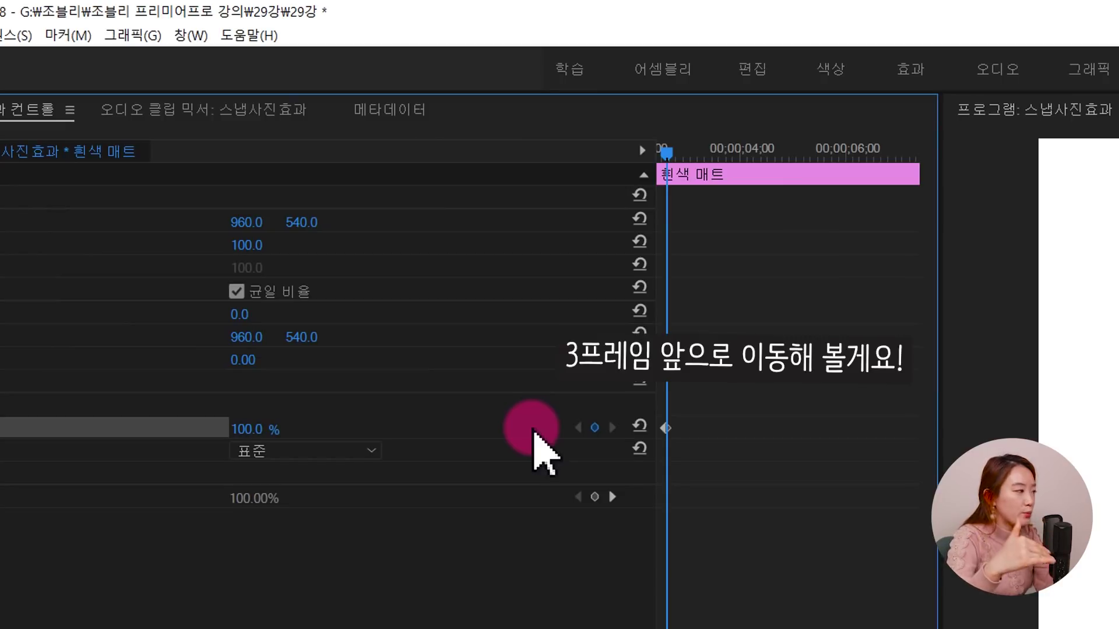
# Step: Set the 흰색 매트 clip's 불투명도 to 0% three frames before its 100% keyframe, at 00;00;02;16
pyautogui.press('Left')
pyautogui.press('Left')
pyautogui.press('Left')
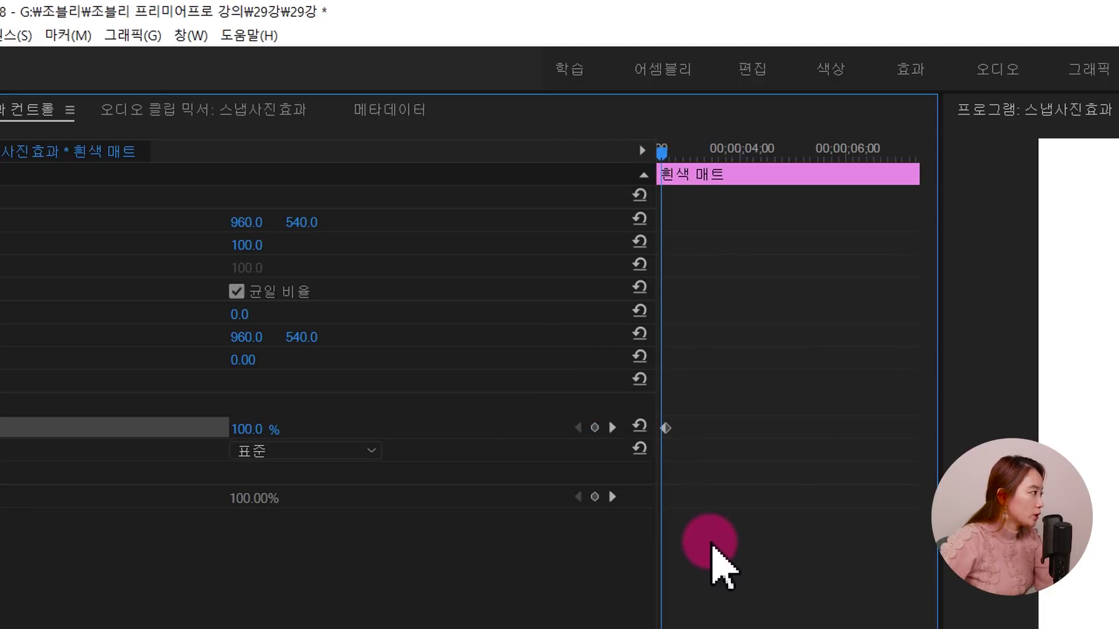
pyautogui.scroll(3, 713, 550)
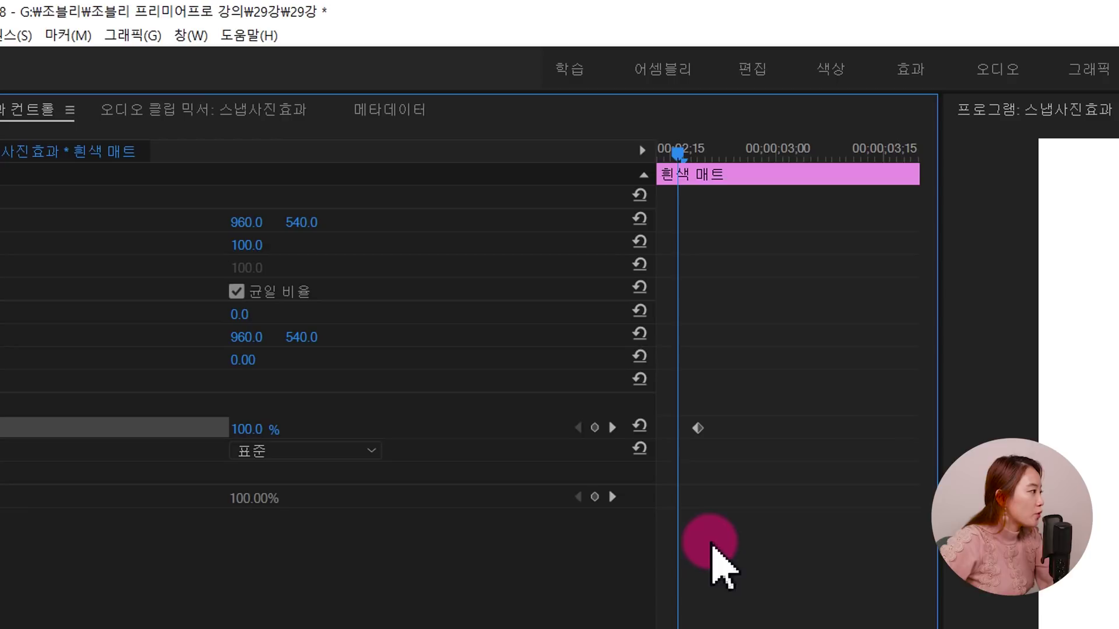
pyautogui.scroll(2, 712, 550)
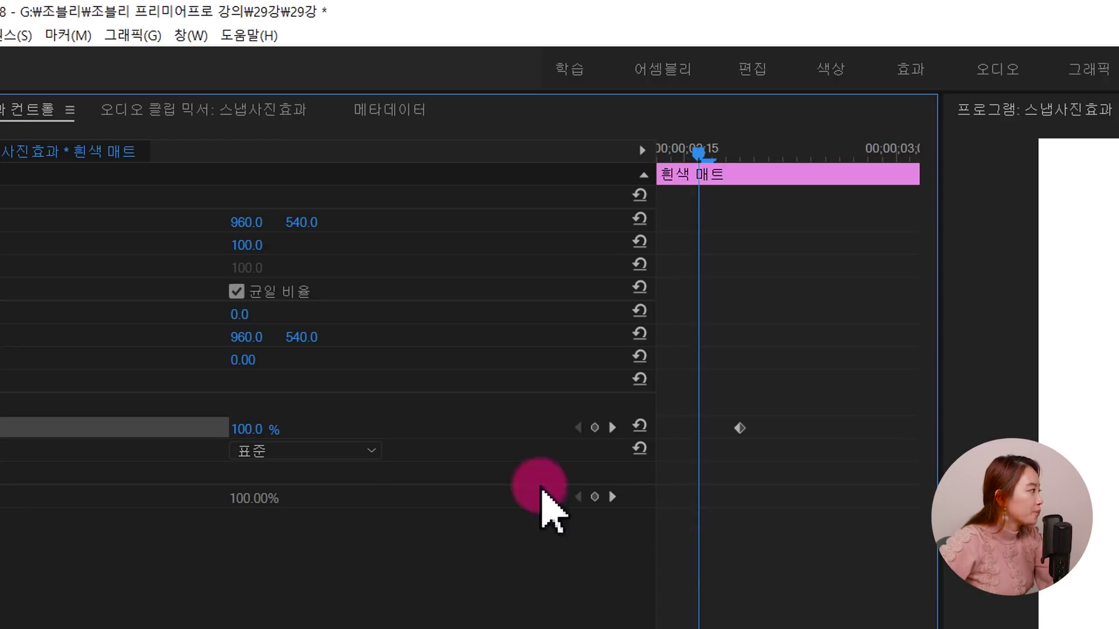
pyautogui.click(260, 425)
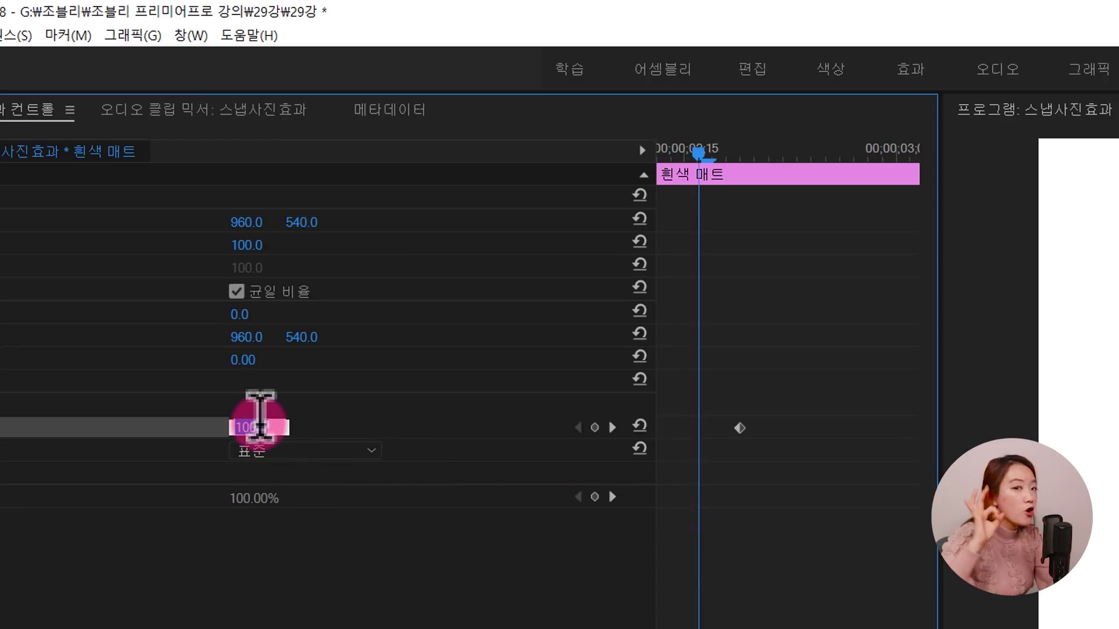
pyautogui.write('0')
pyautogui.press('Return')
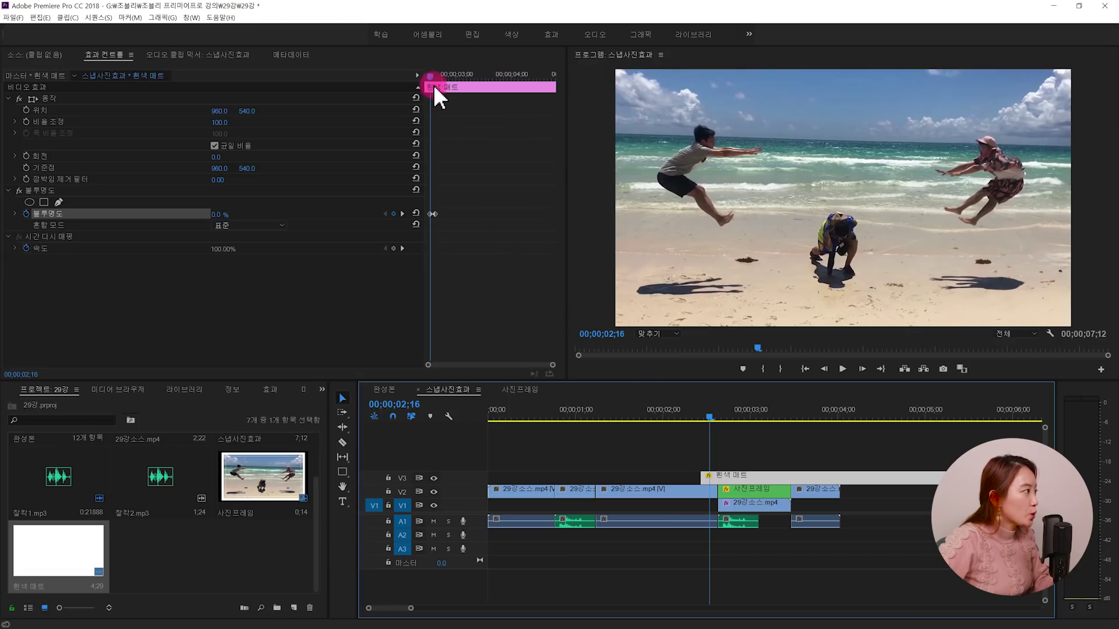
# Step: Set the matte's 불투명도 to 0% three frames after the 100% keyframe, at 00;00;02;22
pyautogui.click(431, 78)
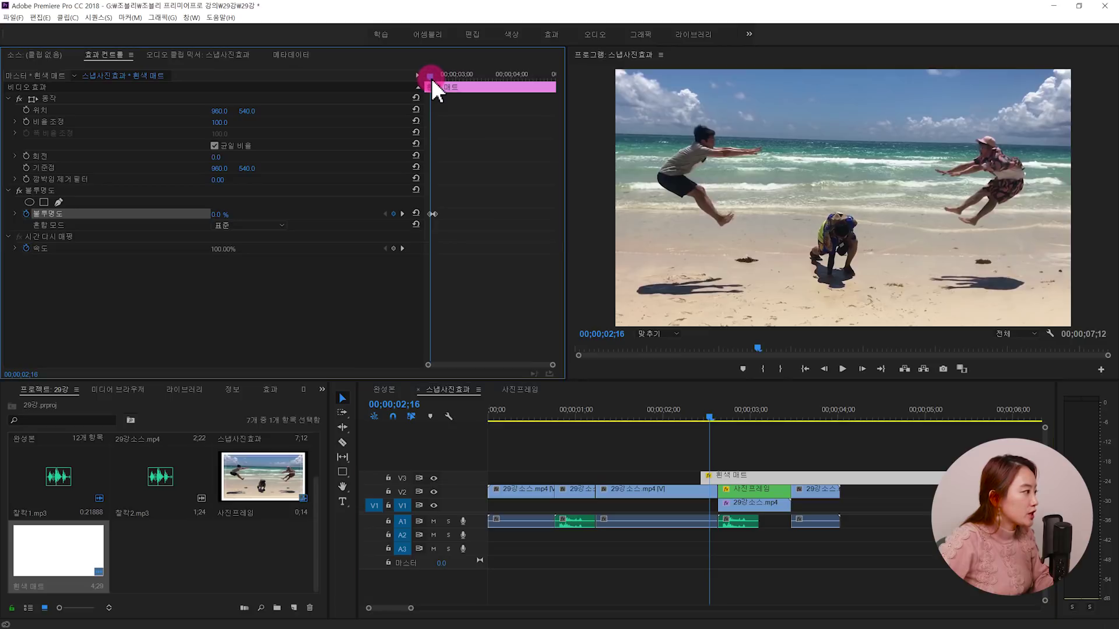
pyautogui.moveTo(431, 78); pyautogui.dragTo(435, 79)
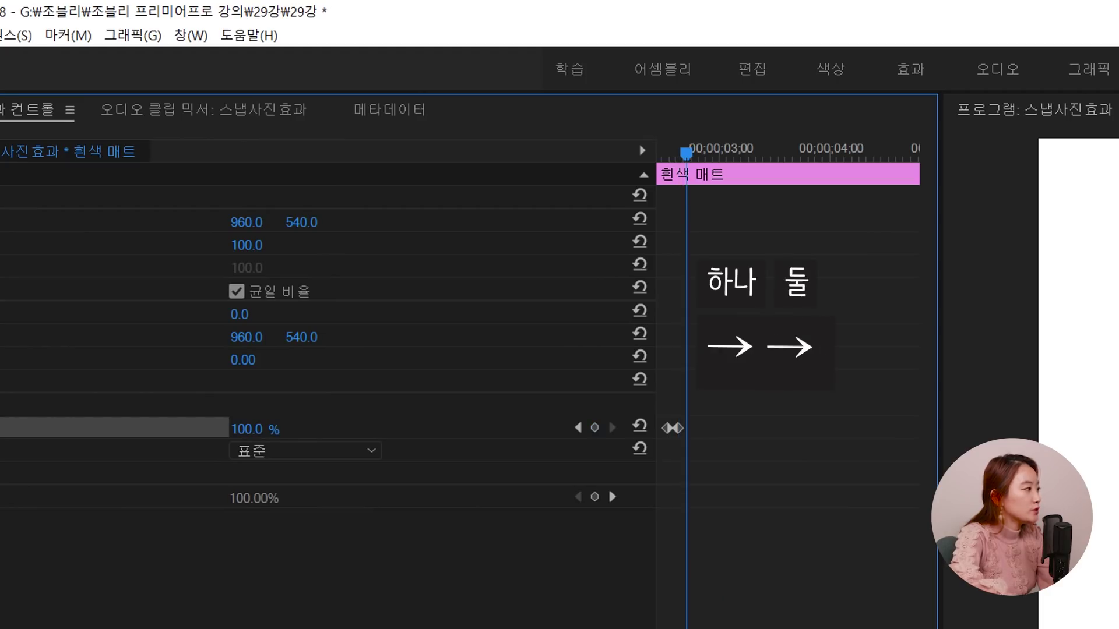
pyautogui.press('Right')
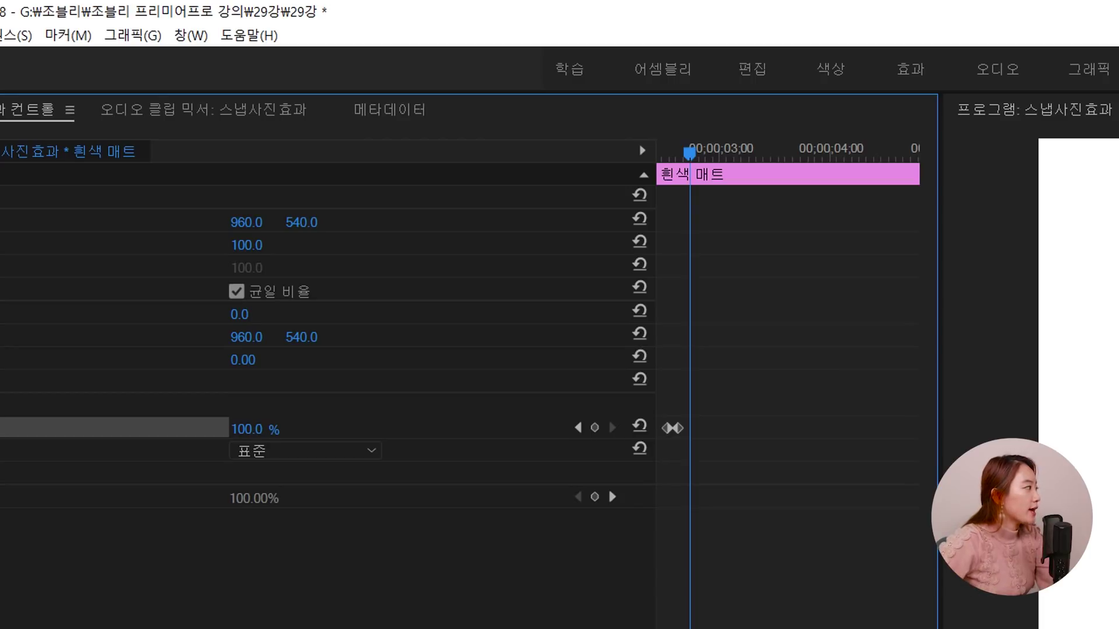
pyautogui.click(257, 427)
pyautogui.write('0')
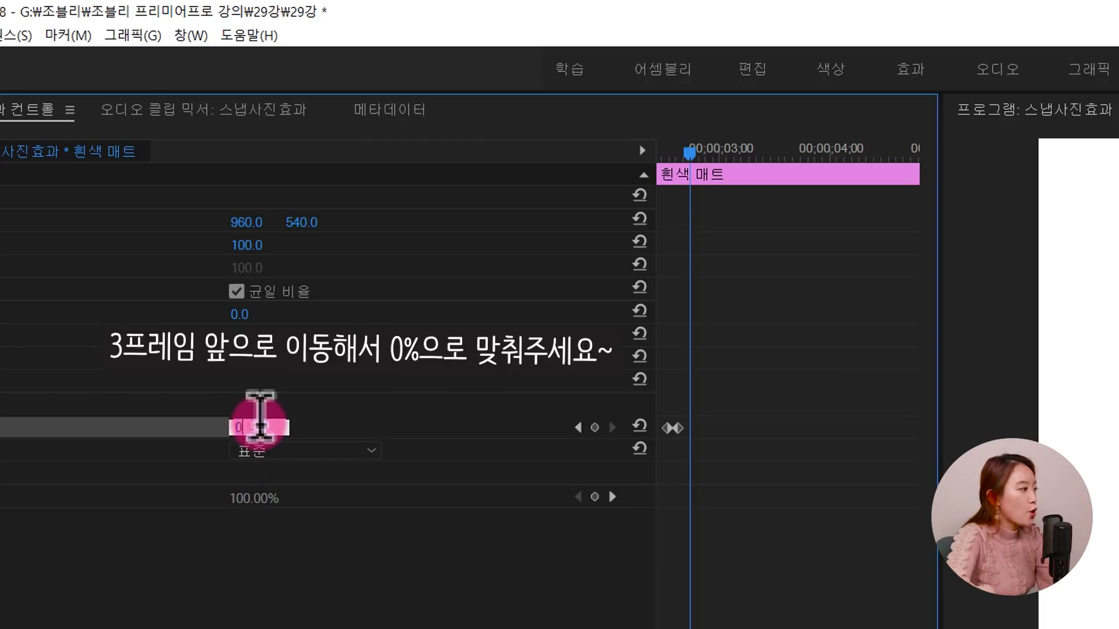
pyautogui.press('Return')
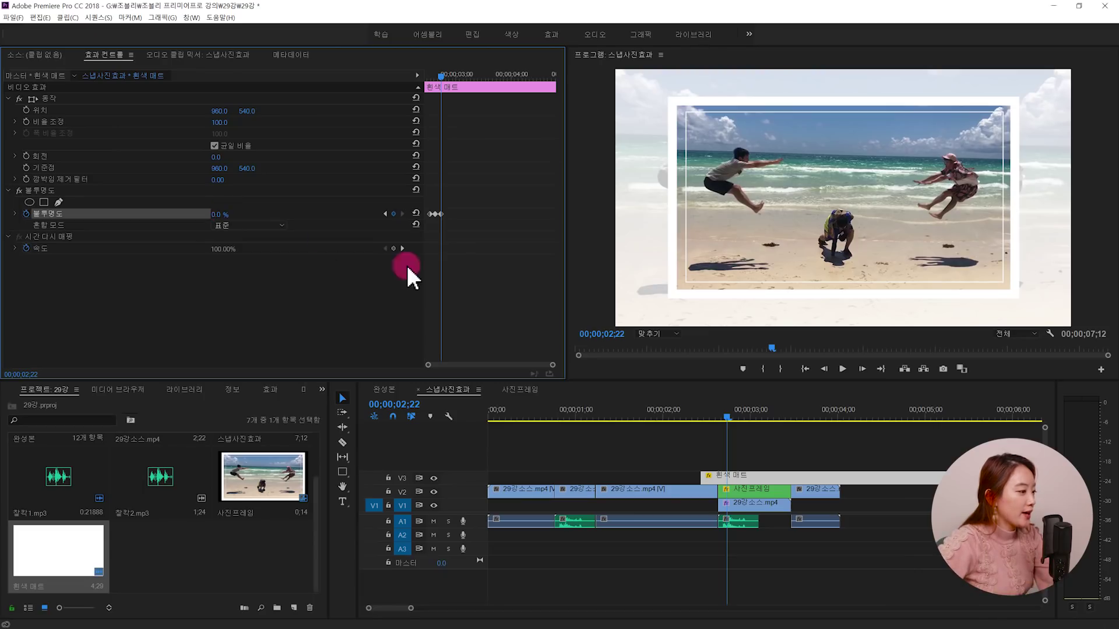
# Step: Trim the end of the 흰색 매트 clip on V3 to its last 불투명도 keyframe at 00;00;02;22
pyautogui.click(895, 461)
pyautogui.press('-')
pyautogui.moveTo(806, 478); pyautogui.dragTo(607, 478)
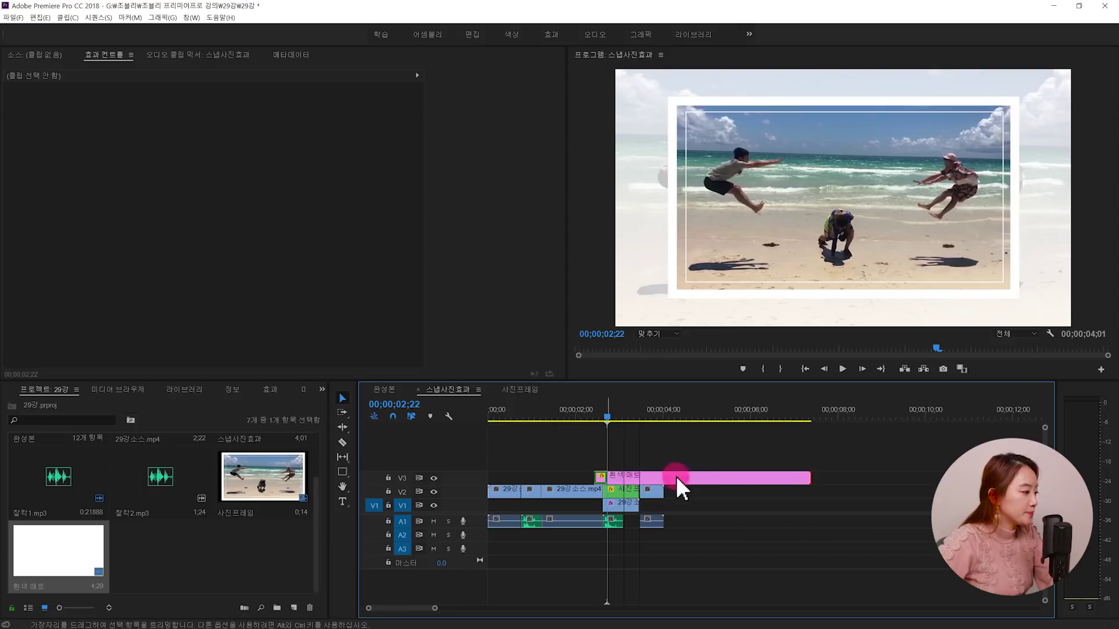
pyautogui.press('=')
pyautogui.press('=')
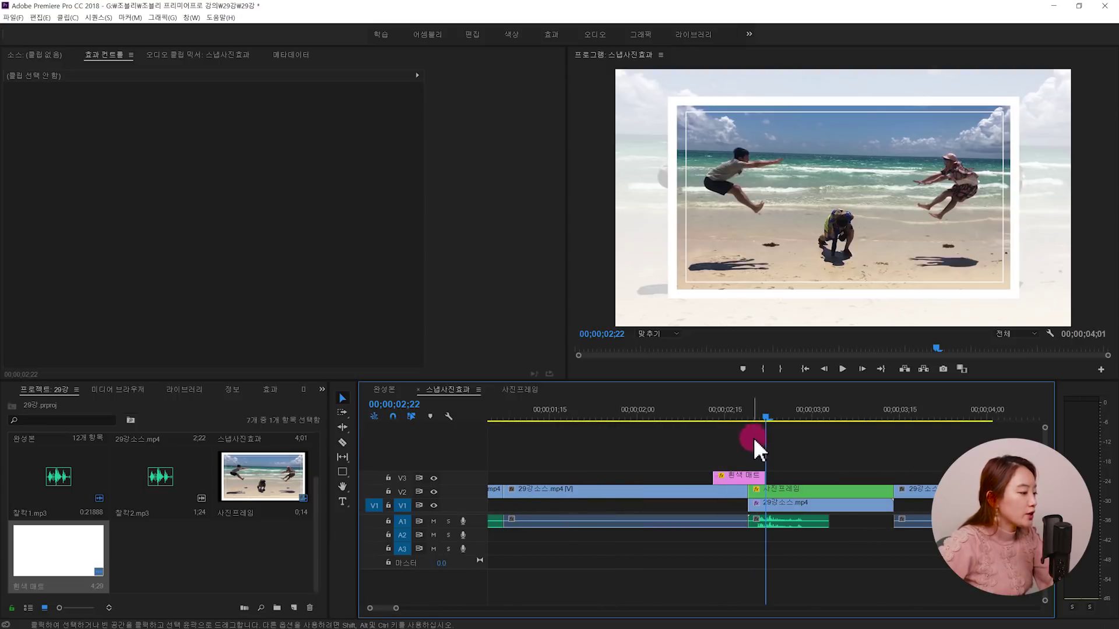
# Step: Trim the start of the 흰색 매트 clip to its first 불투명도 keyframe at 00;00;02;16
pyautogui.click(724, 409)
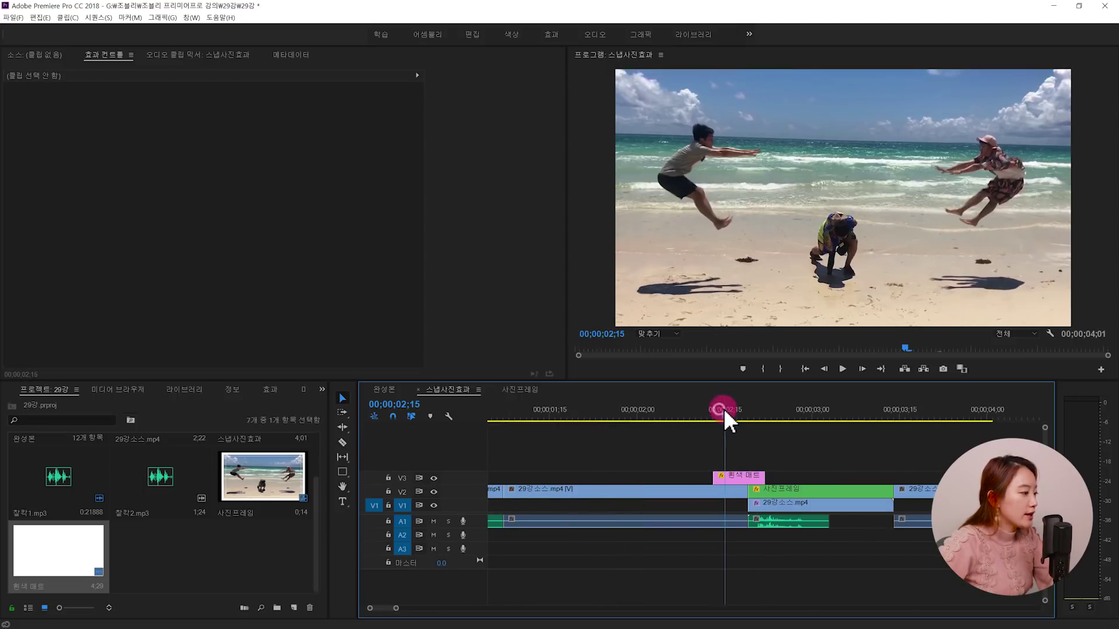
pyautogui.click(754, 477)
pyautogui.click(458, 82)
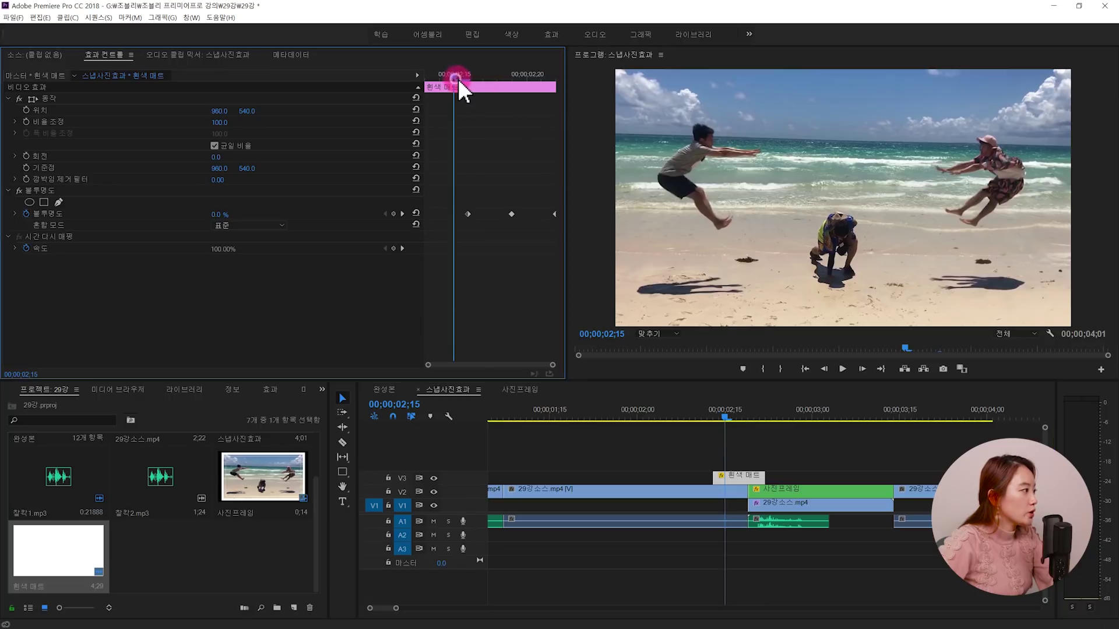
pyautogui.moveTo(460, 81); pyautogui.dragTo(463, 80)
pyautogui.click(757, 479)
pyautogui.moveTo(714, 477); pyautogui.dragTo(733, 475)
# Step: Play and scrub the sequence around the 사진프레임 cut to review the white flash
pyautogui.moveTo(732, 415); pyautogui.dragTo(680, 435)
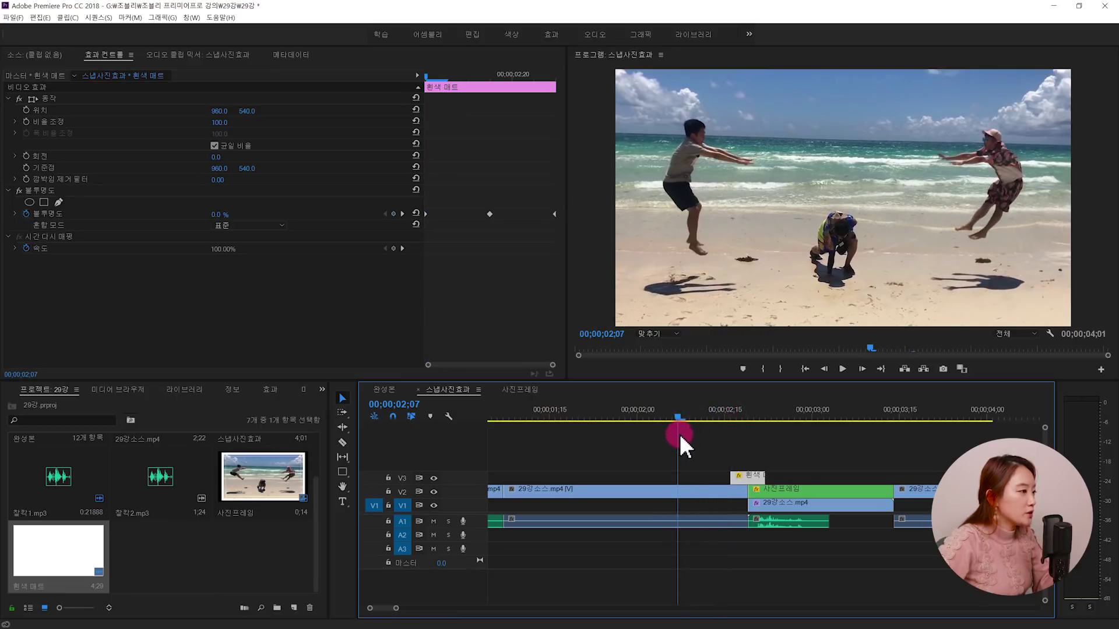
pyautogui.press('space')
pyautogui.click(723, 416)
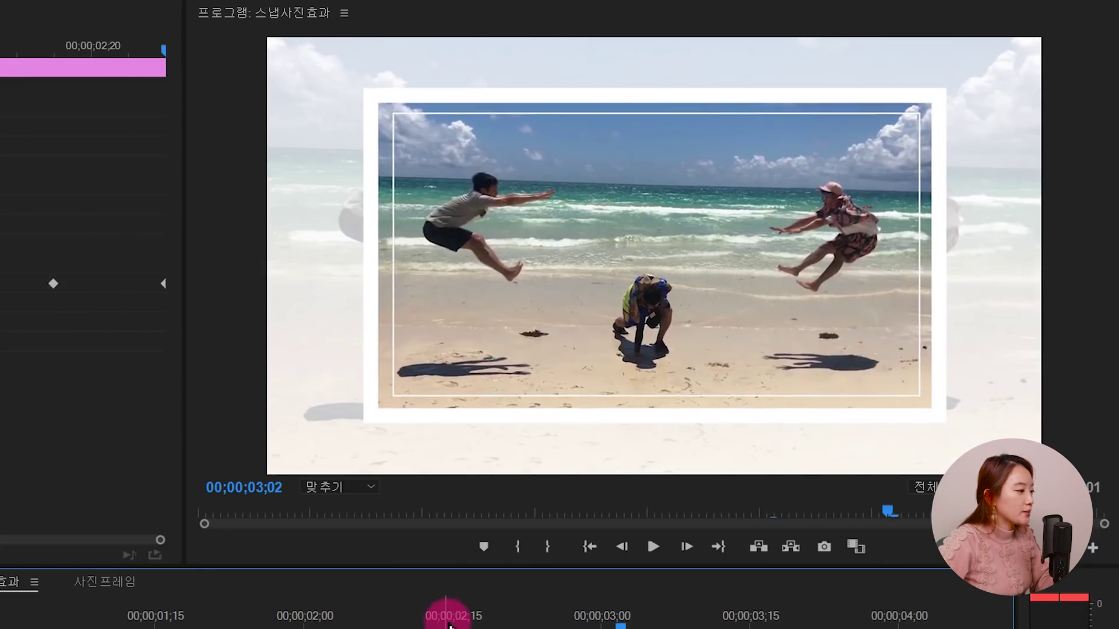
pyautogui.moveTo(450, 626); pyautogui.dragTo(485, 625)
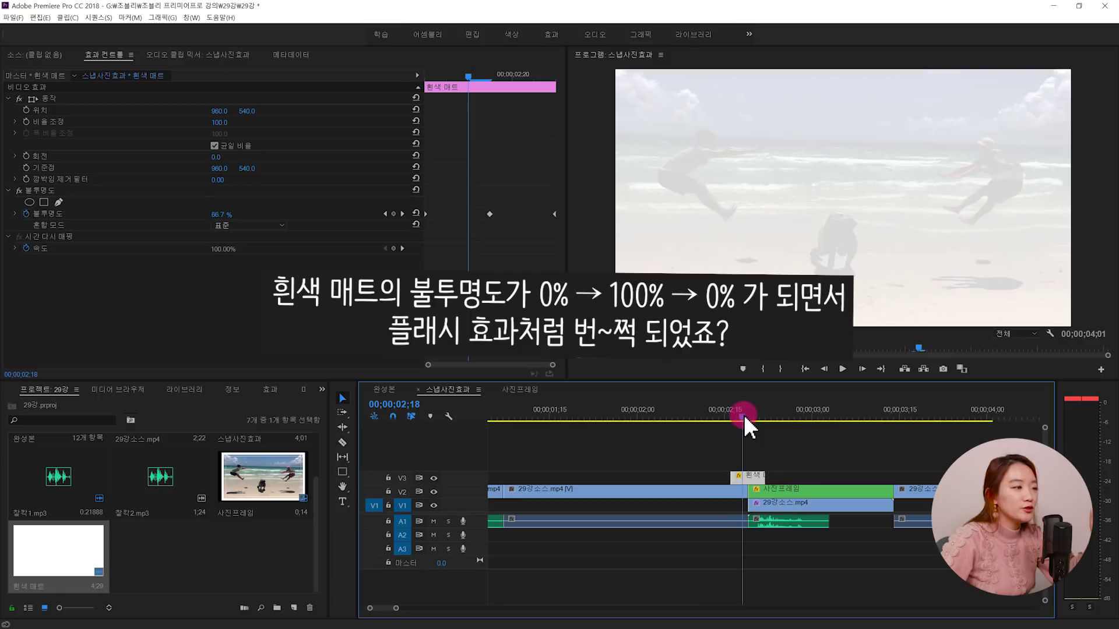
pyautogui.moveTo(743, 414)
pyautogui.mouseDown()
pyautogui.moveTo(756, 414)
pyautogui.moveTo(686, 440)
pyautogui.moveTo(752, 428)
pyautogui.moveTo(714, 415)
pyautogui.mouseUp()
pyautogui.press('space')
pyautogui.press('space')
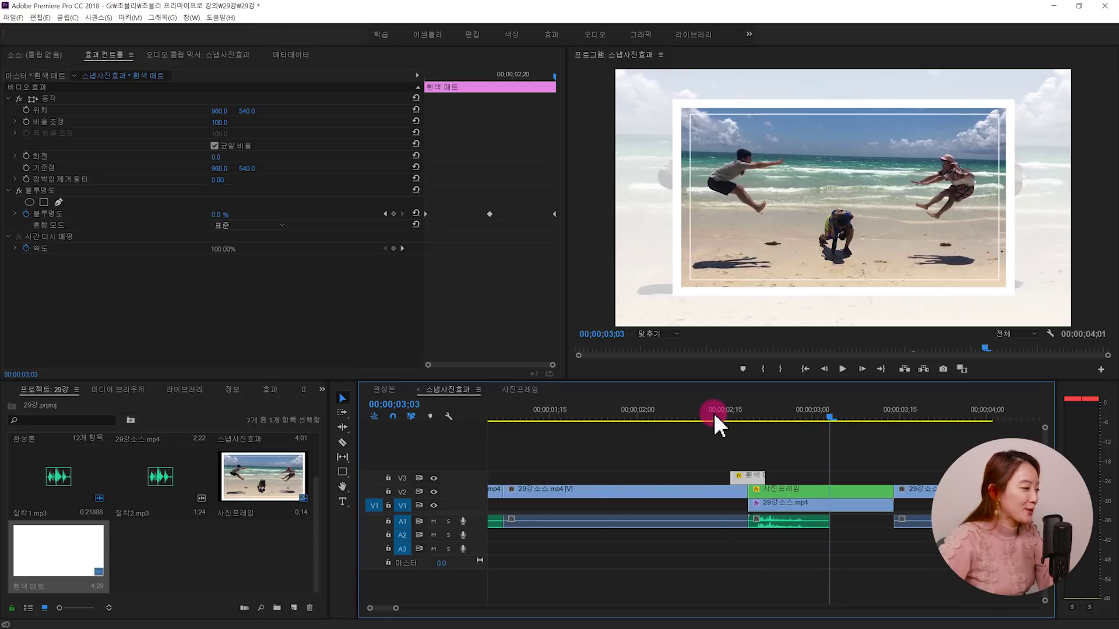
# Step: Duplicate the trimmed 흰색 매트 clip on V3 over the earlier cut where the first shutter sound starts
pyautogui.press('-')
pyautogui.click(719, 476)
pyautogui.click(721, 477)
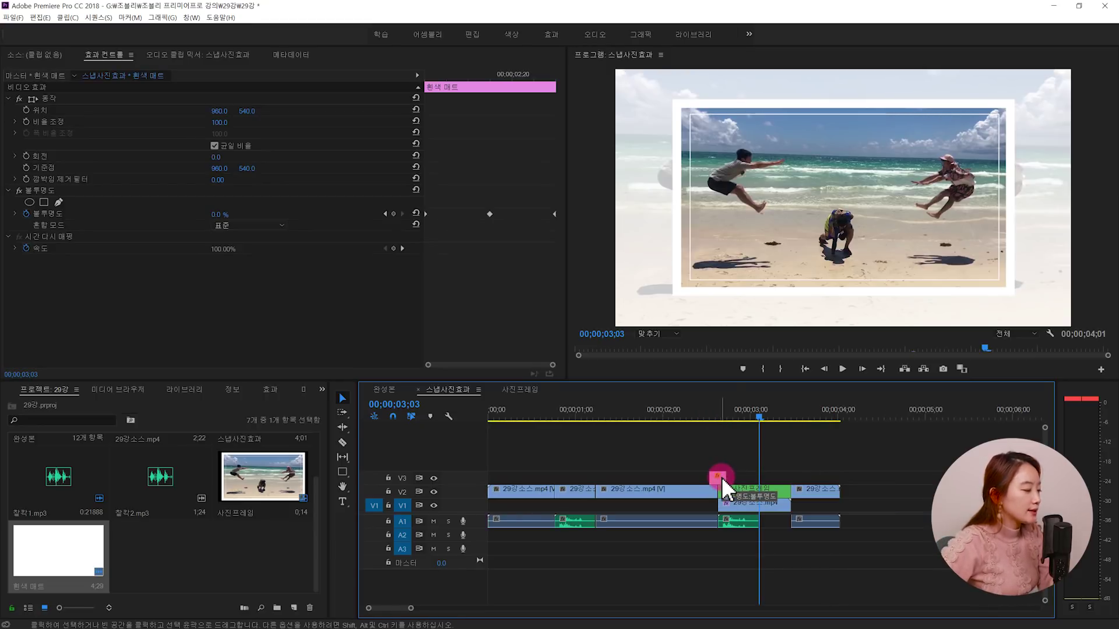
pyautogui.click(736, 475)
pyautogui.click(721, 476)
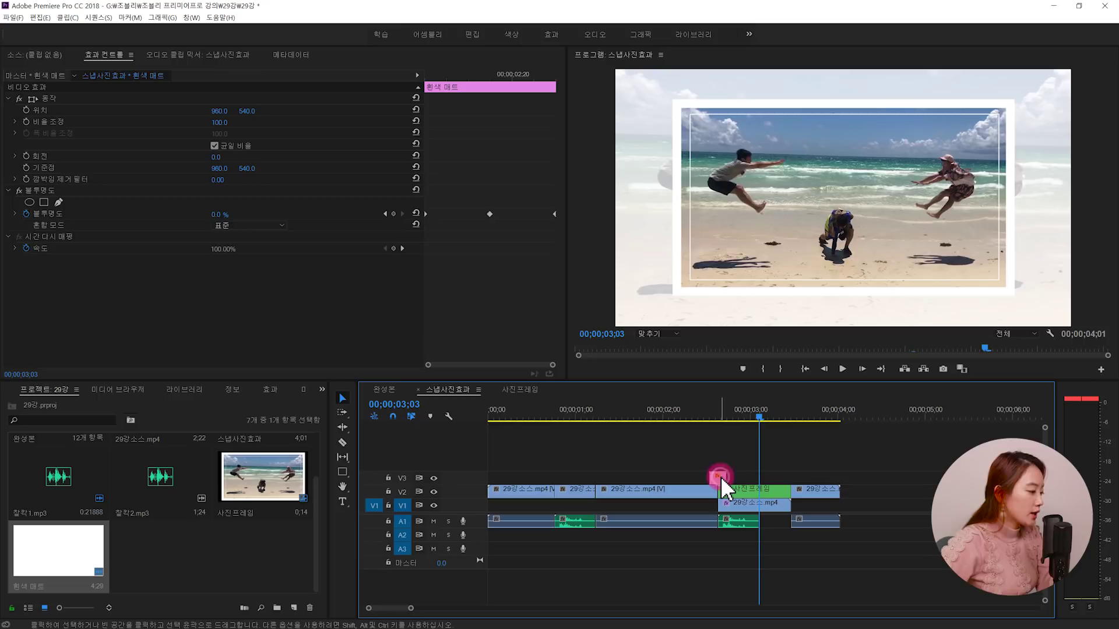
pyautogui.moveTo(719, 478); pyautogui.dragTo(554, 479)
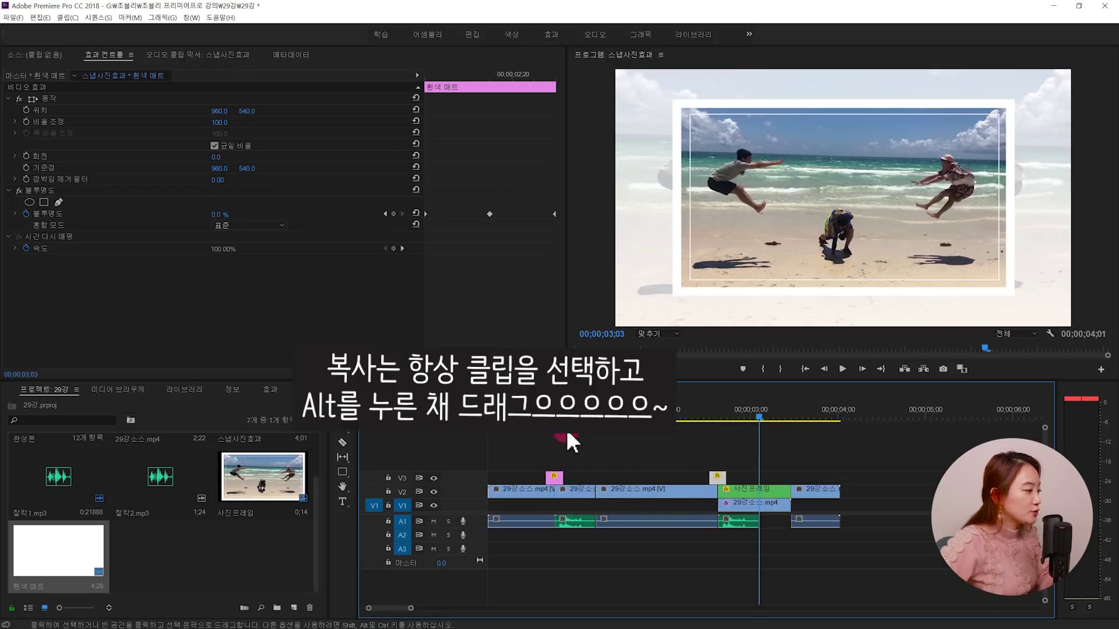
# Step: Play the 스냅사진효과 sequence across both 흰색 매트 clips to review the two flashes
pyautogui.click(538, 415)
pyautogui.press('space')
pyautogui.moveTo(539, 414); pyautogui.dragTo(733, 418)
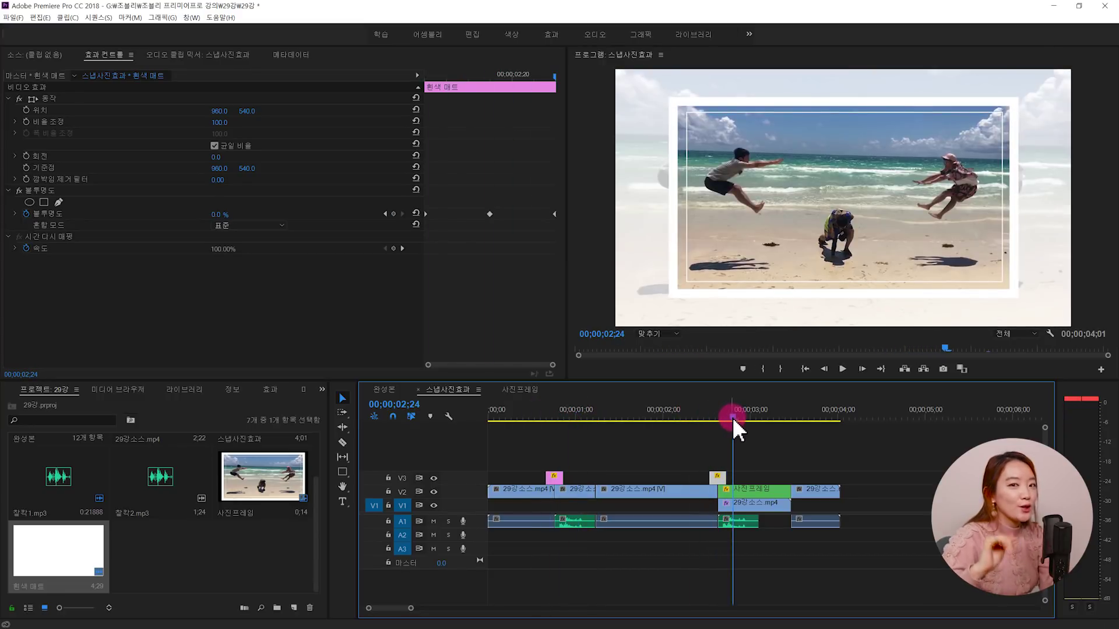
pyautogui.moveTo(735, 429); pyautogui.dragTo(711, 425)
pyautogui.press('space')
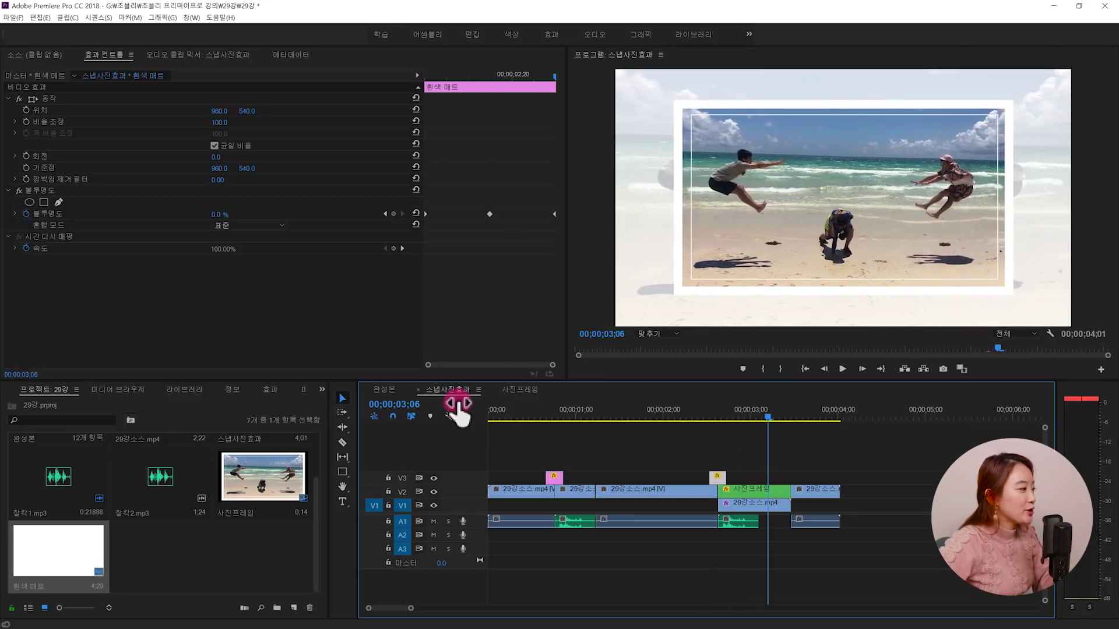
# Step: Open the 완성본 sequence, play it through from near the start and park the playhead at 00:00:01:13
pyautogui.click(384, 389)
pyautogui.moveTo(521, 411)
pyautogui.mouseDown()
pyautogui.moveTo(556, 412)
pyautogui.moveTo(513, 421)
pyautogui.mouseUp()
pyautogui.press('space')
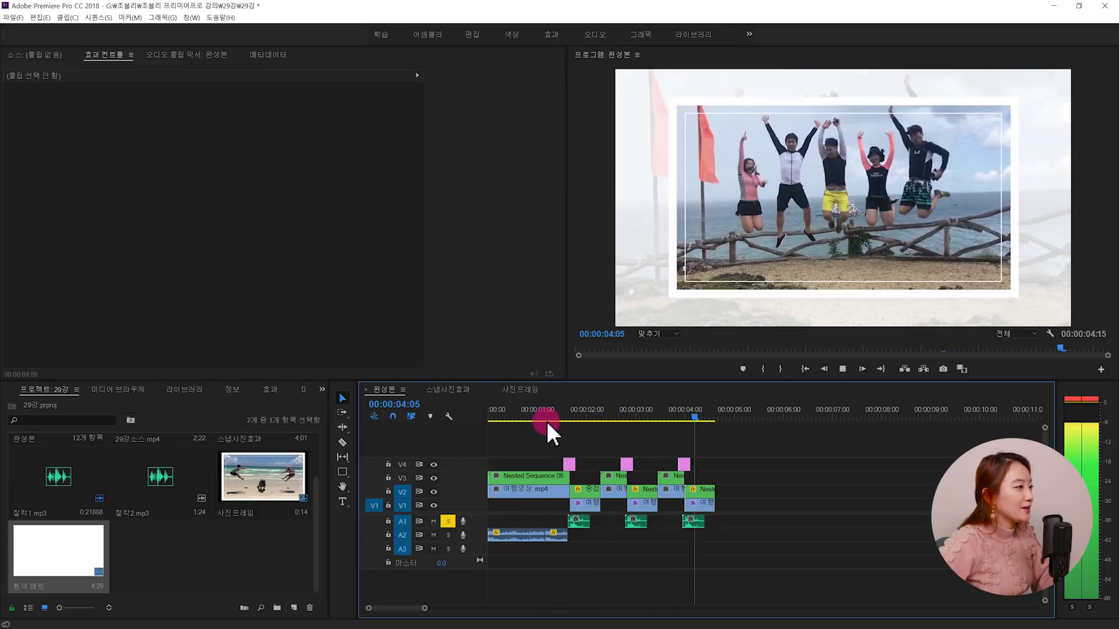
pyautogui.press('space')
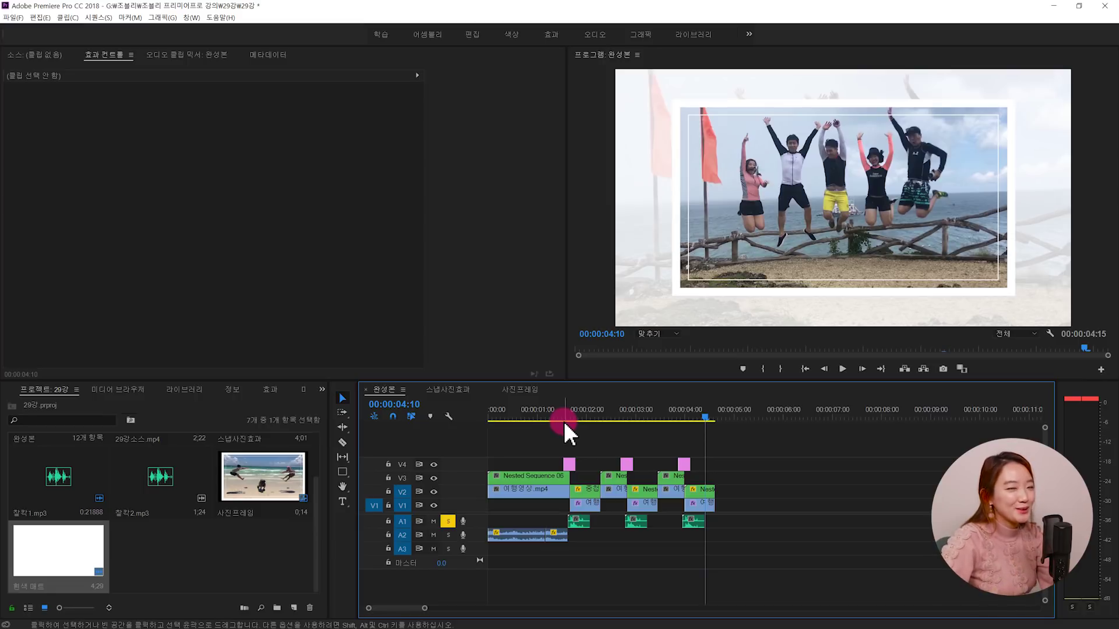
pyautogui.click(564, 421)
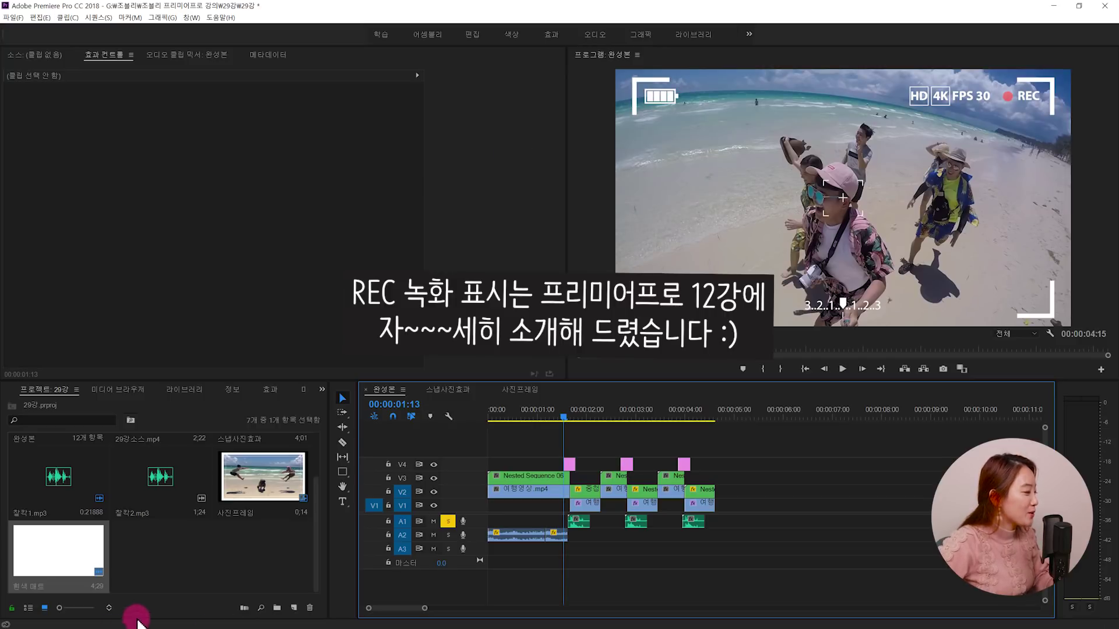
# Step: Switch to Chrome to view the YouTube channel's lesson videos around #12 REC 녹화 효과, and return to Premiere Pro
pyautogui.press('super')
pyautogui.click(198, 623)
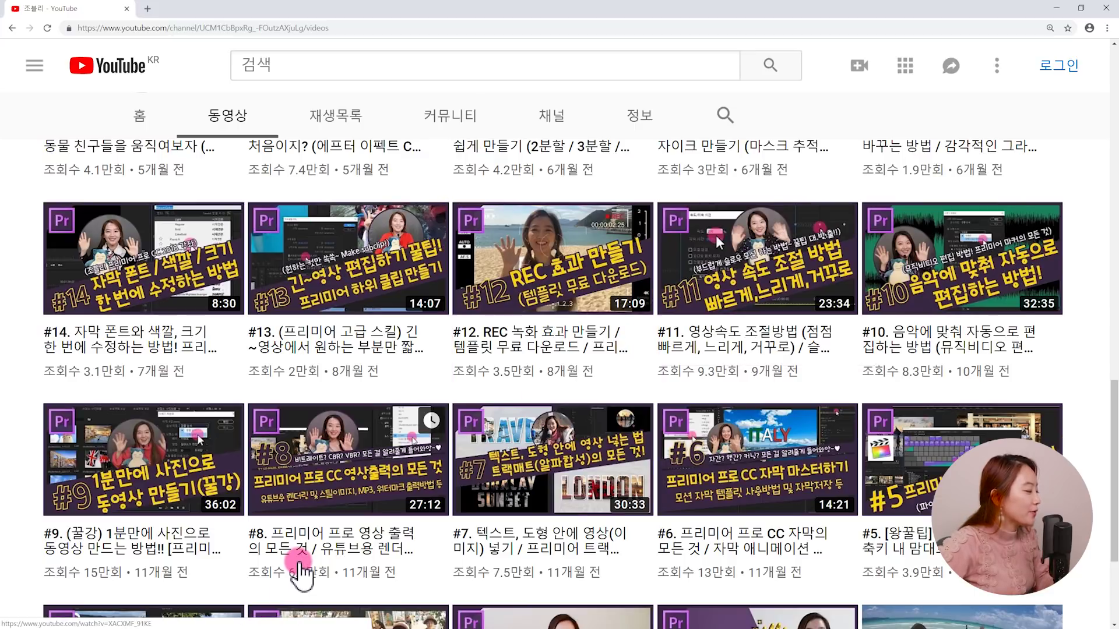
pyautogui.press('super')
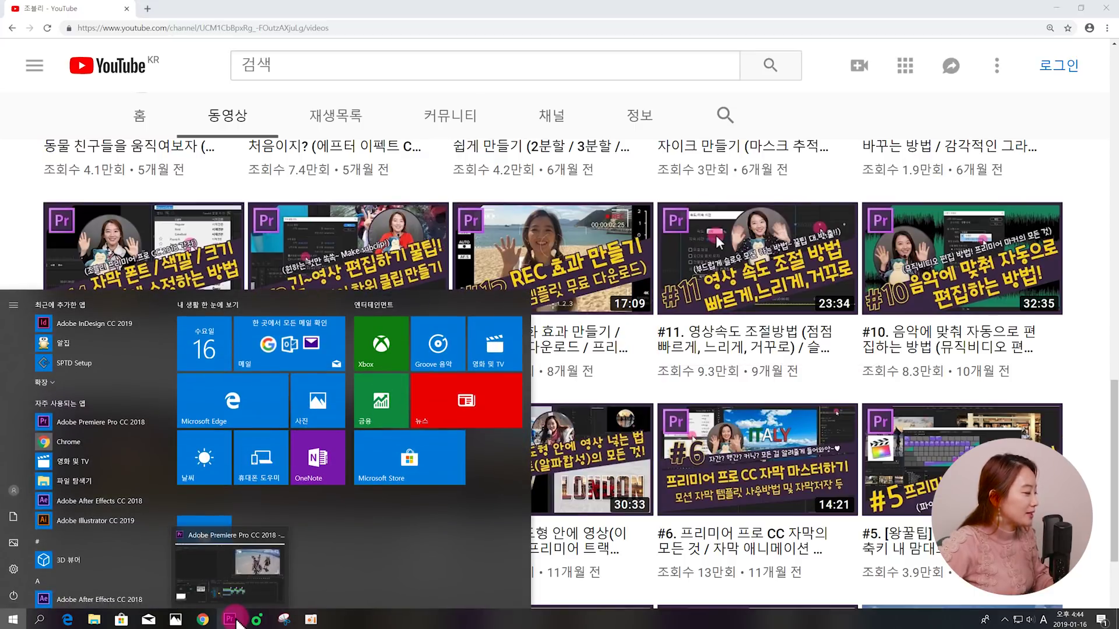